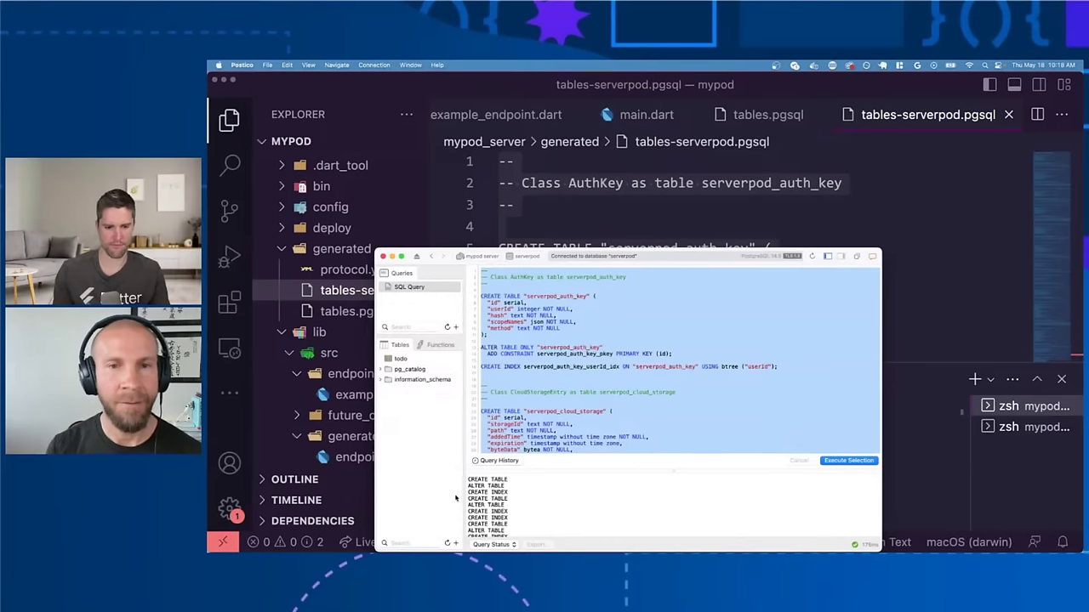
Step: Check the new serverpod tables in Postico, then close the tables-serverpod.pgsql tab
{"action": "left_click", "coordinate": [455, 498]}
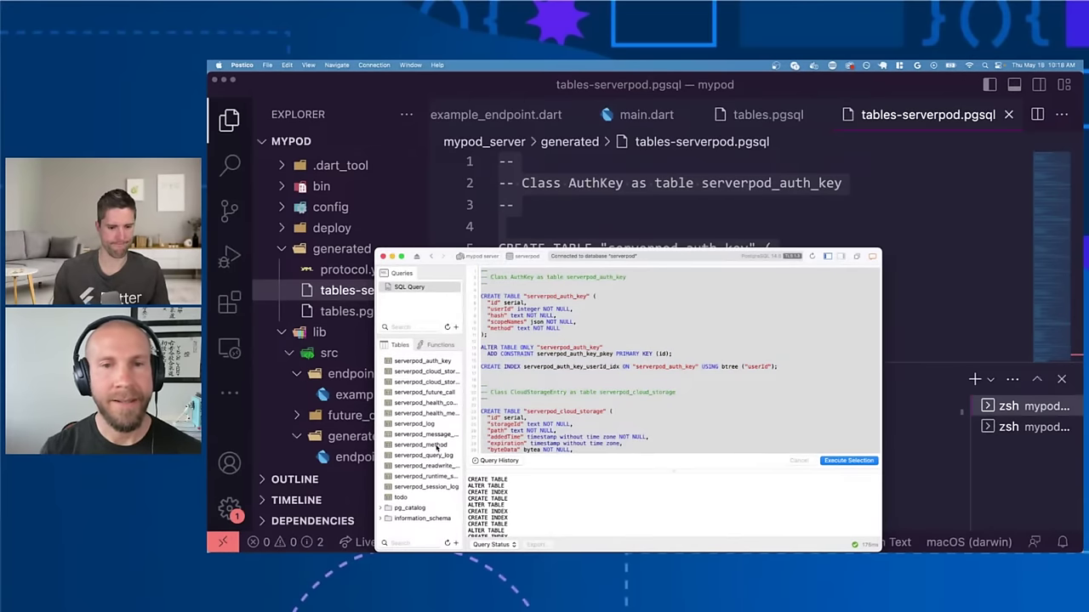
{"action": "scroll", "coordinate": [437, 448], "scroll_direction": "down", "scroll_amount": 1}
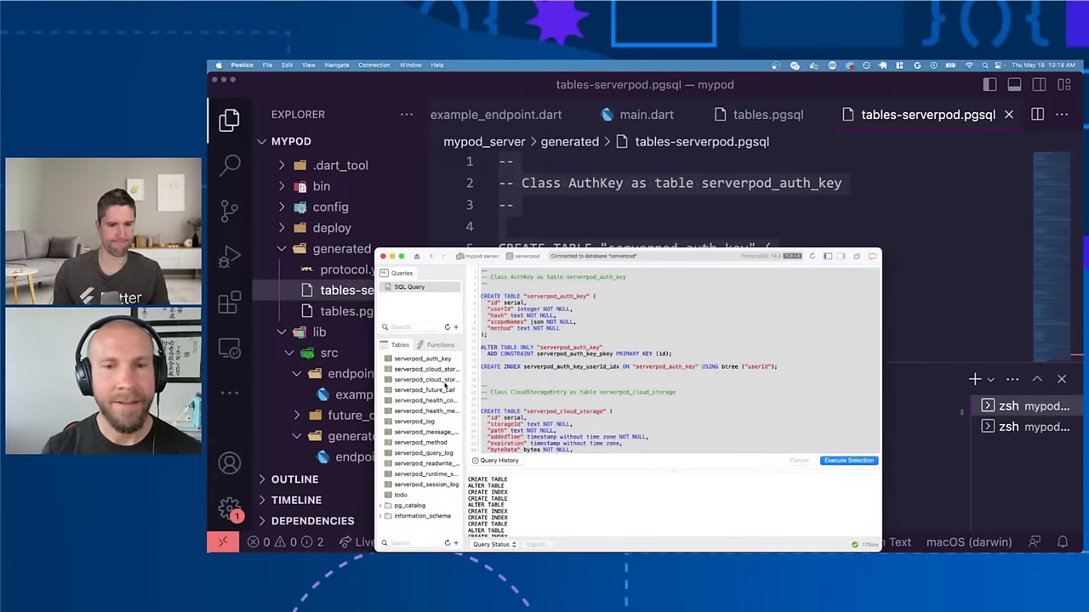
{"action": "left_click", "coordinate": [667, 197]}
{"action": "key", "text": "super+w"}
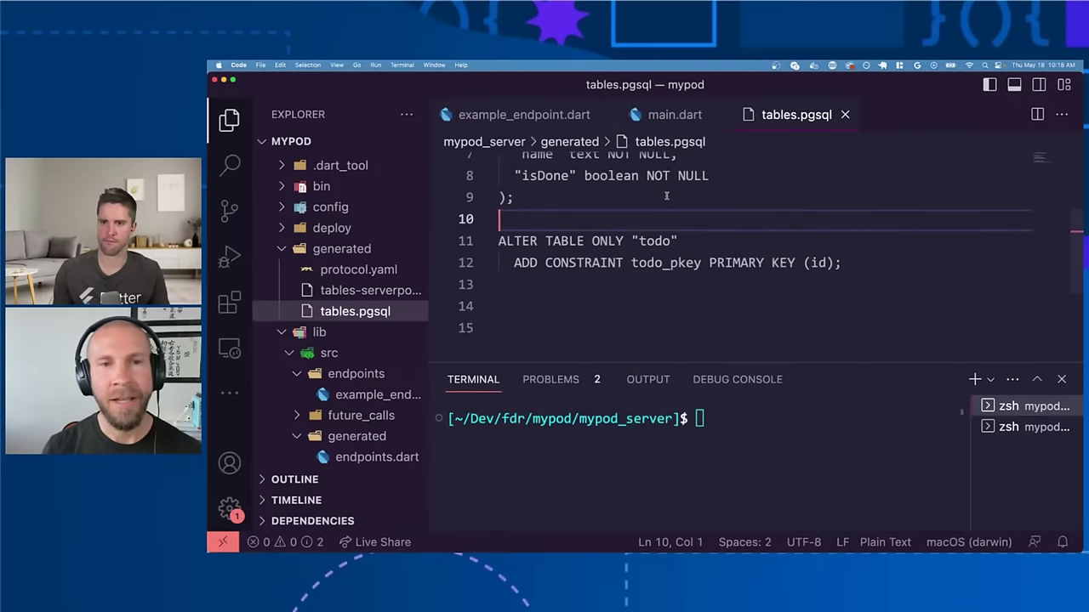
Step: Close the tables.pgsql file in the editor
{"action": "left_click", "coordinate": [667, 197]}
{"action": "scroll", "coordinate": [667, 197], "scroll_direction": "up", "scroll_amount": 2}
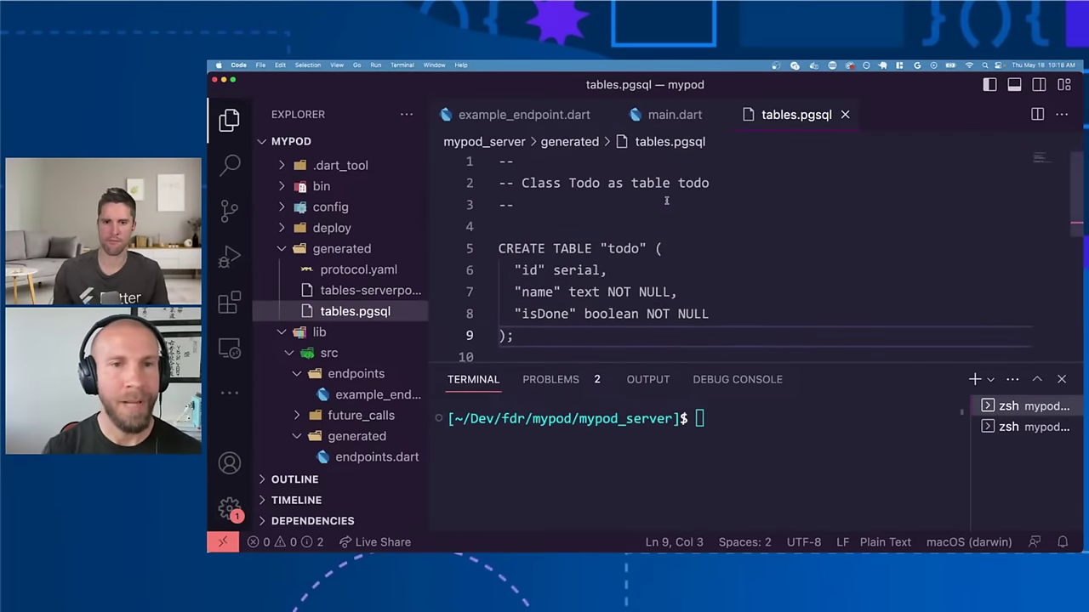
{"action": "key", "text": "super+w"}
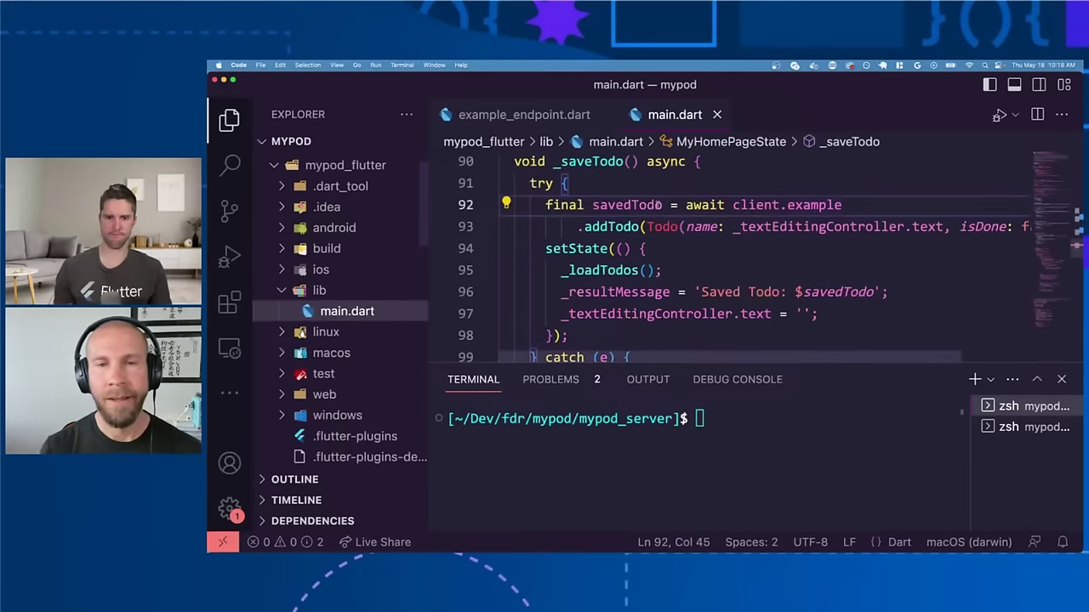
{"action": "scroll", "coordinate": [644, 236], "scroll_direction": "down", "scroll_amount": 1}
{"action": "scroll", "coordinate": [644, 236], "scroll_direction": "down", "scroll_amount": 2}
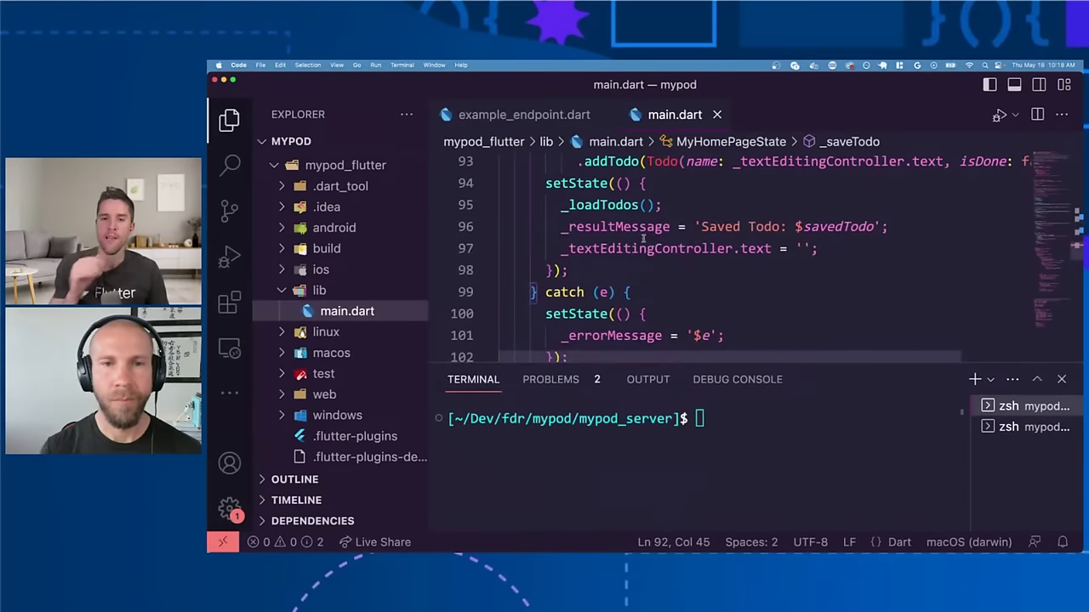
Step: Glance at the Cloud SQL connections page, then return to VS Code's file-name search
{"action": "key", "text": "ctrl+Up"}
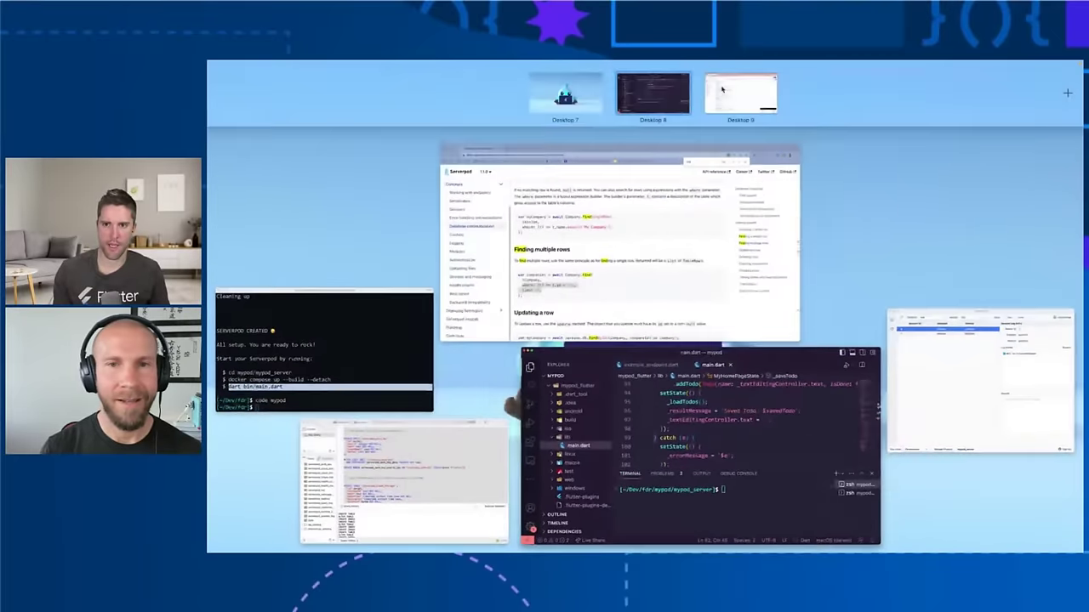
{"action": "left_click", "coordinate": [736, 100]}
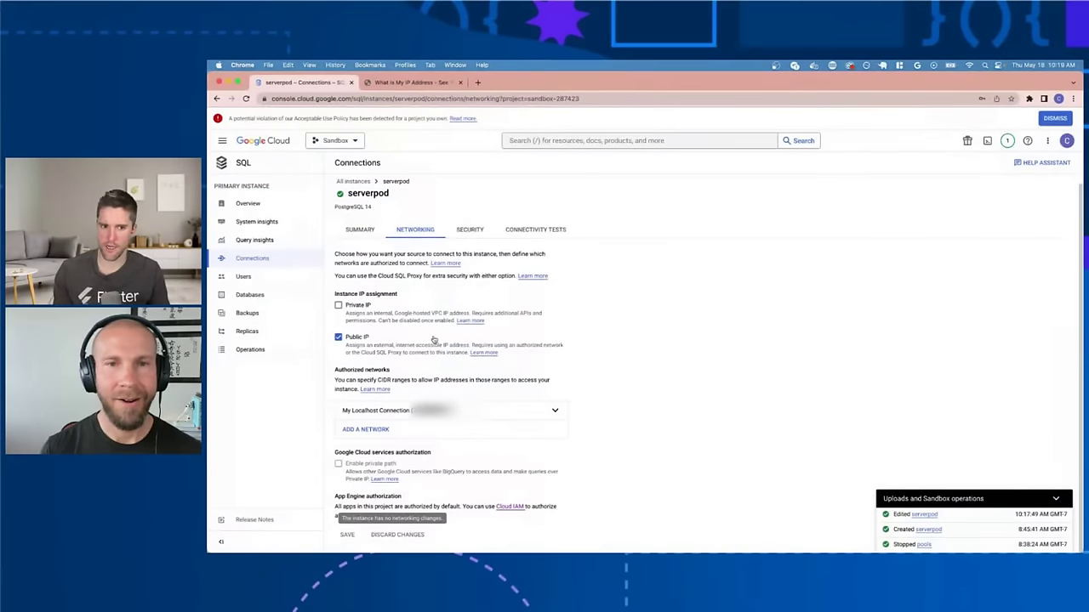
{"action": "key", "text": "ctrl+Left"}
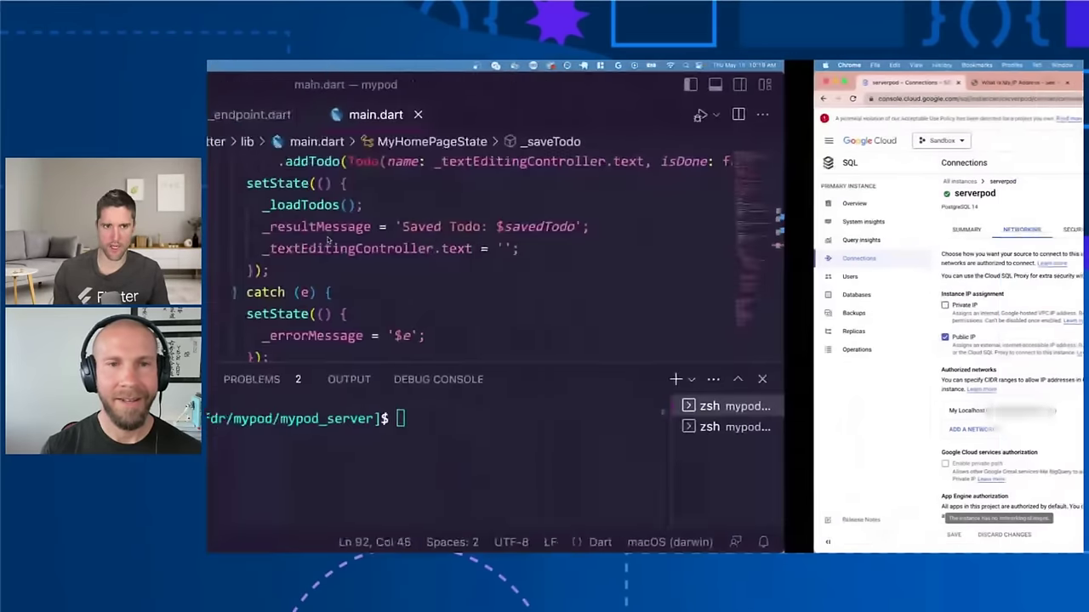
{"action": "key", "text": "super+p"}
Step: Open the server's production.yaml config and scroll to its database section
{"action": "type", "text": "production"}
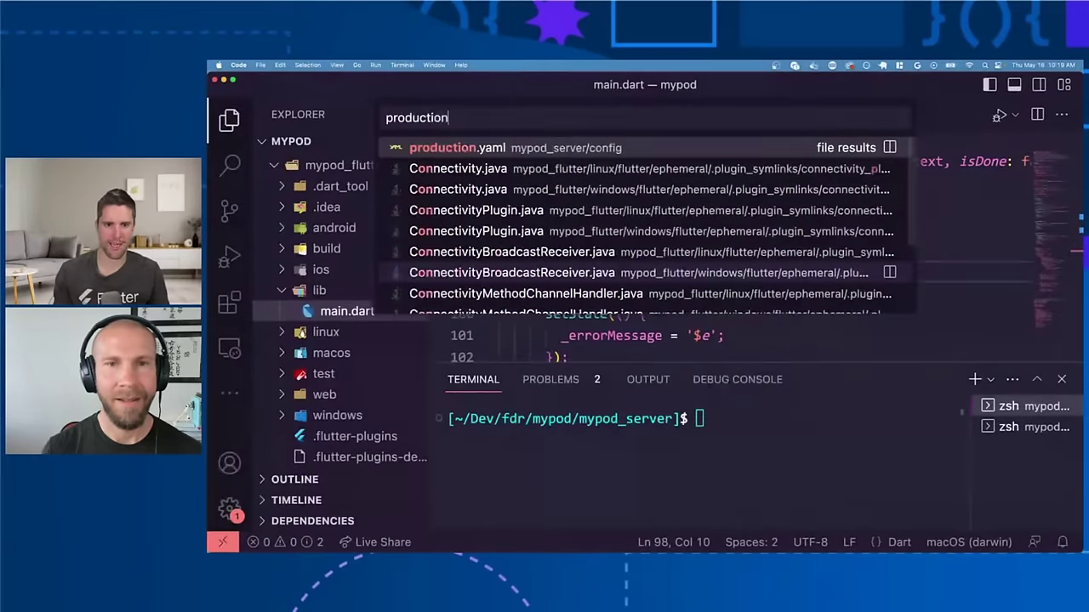
{"action": "key", "text": "Return"}
{"action": "scroll", "coordinate": [656, 292], "scroll_direction": "down", "scroll_amount": 10}
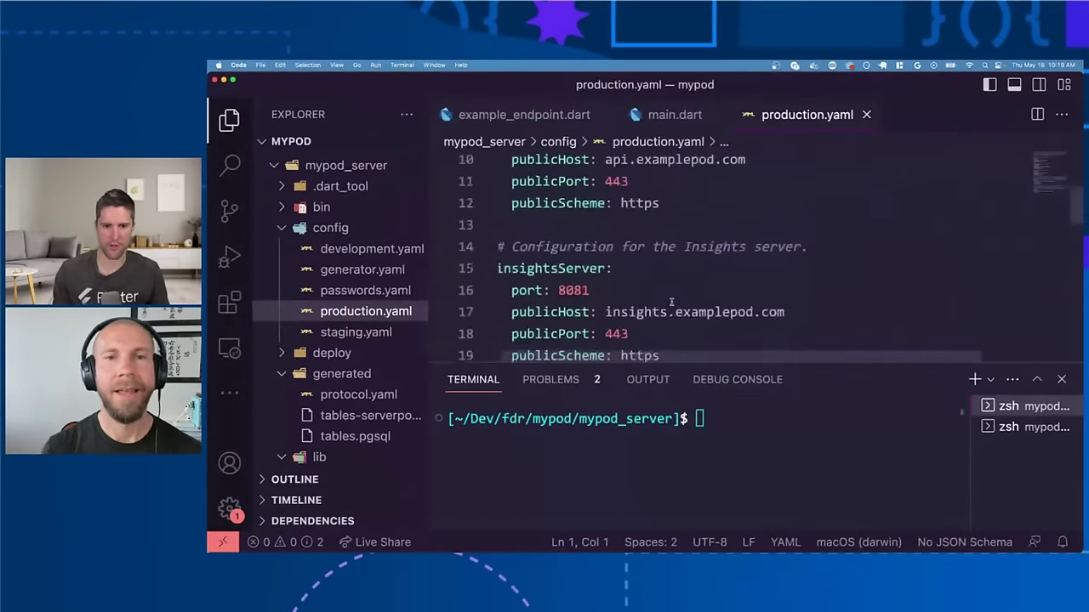
{"action": "scroll", "coordinate": [671, 302], "scroll_direction": "down", "scroll_amount": 1}
{"action": "scroll", "coordinate": [671, 302], "scroll_direction": "up", "scroll_amount": 3}
{"action": "scroll", "coordinate": [671, 301], "scroll_direction": "up", "scroll_amount": 5}
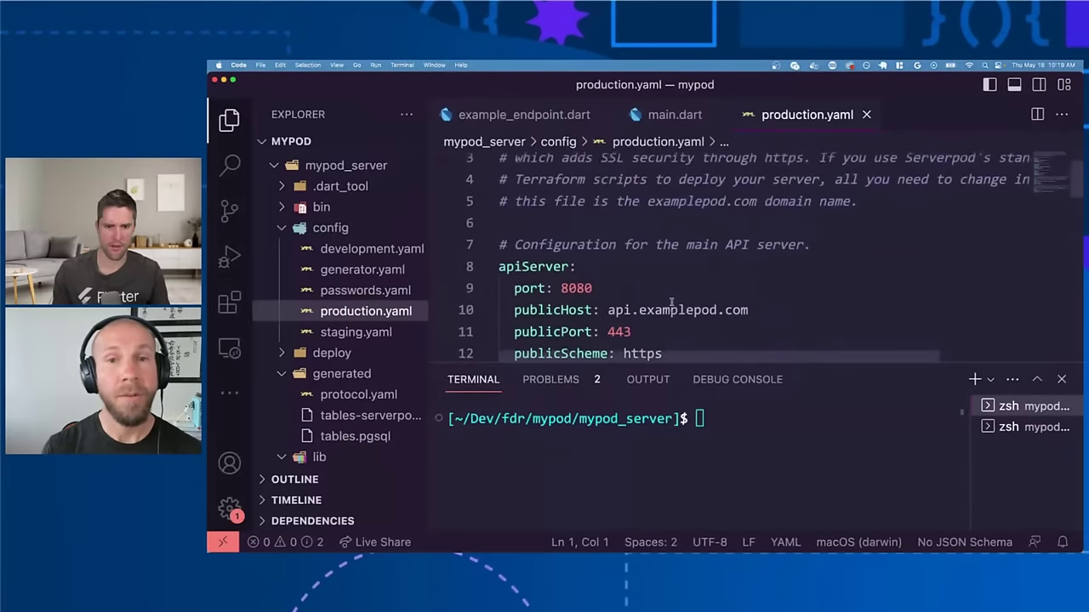
{"action": "scroll", "coordinate": [636, 281], "scroll_direction": "down", "scroll_amount": 1}
{"action": "scroll", "coordinate": [643, 265], "scroll_direction": "down", "scroll_amount": 2}
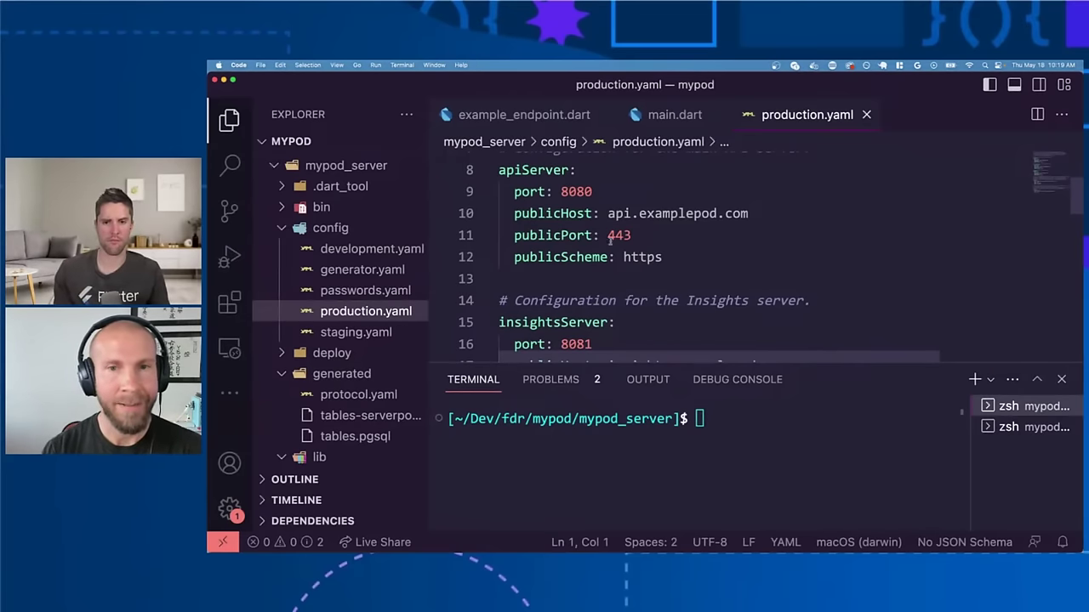
{"action": "scroll", "coordinate": [636, 233], "scroll_direction": "down", "scroll_amount": 7}
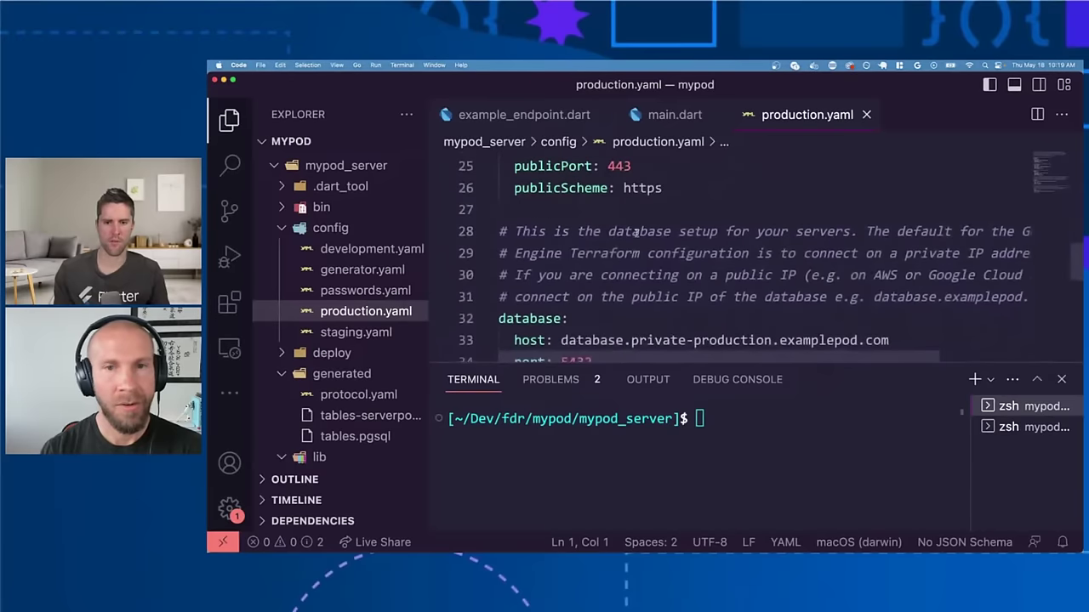
Step: Review the database host, port 5432, name serverpod and user postgres
{"action": "left_click", "coordinate": [576, 225]}
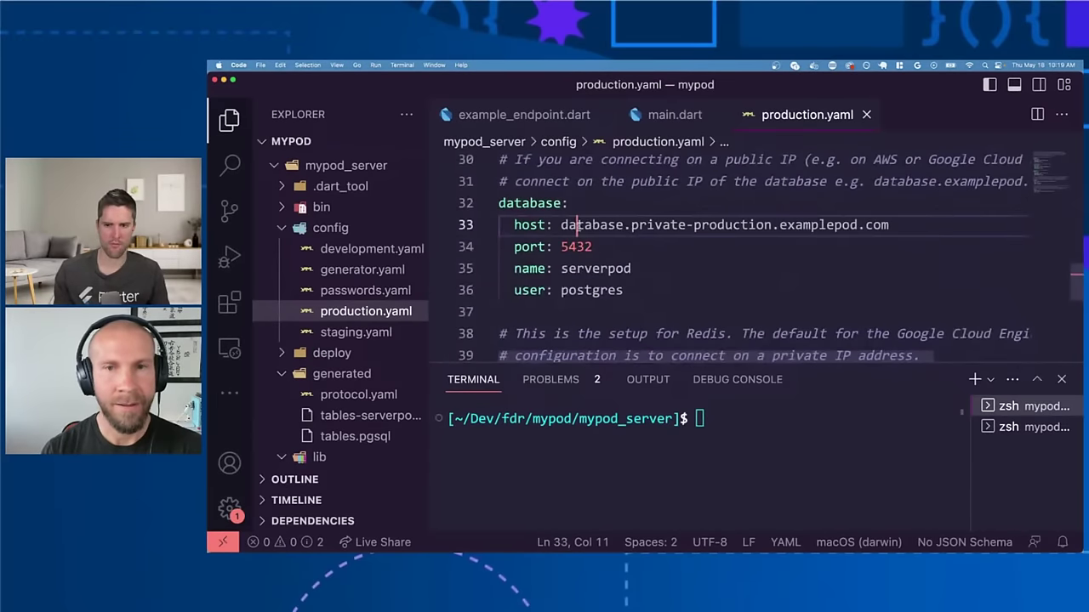
{"action": "key", "text": "Left"}
{"action": "key", "text": "Left"}
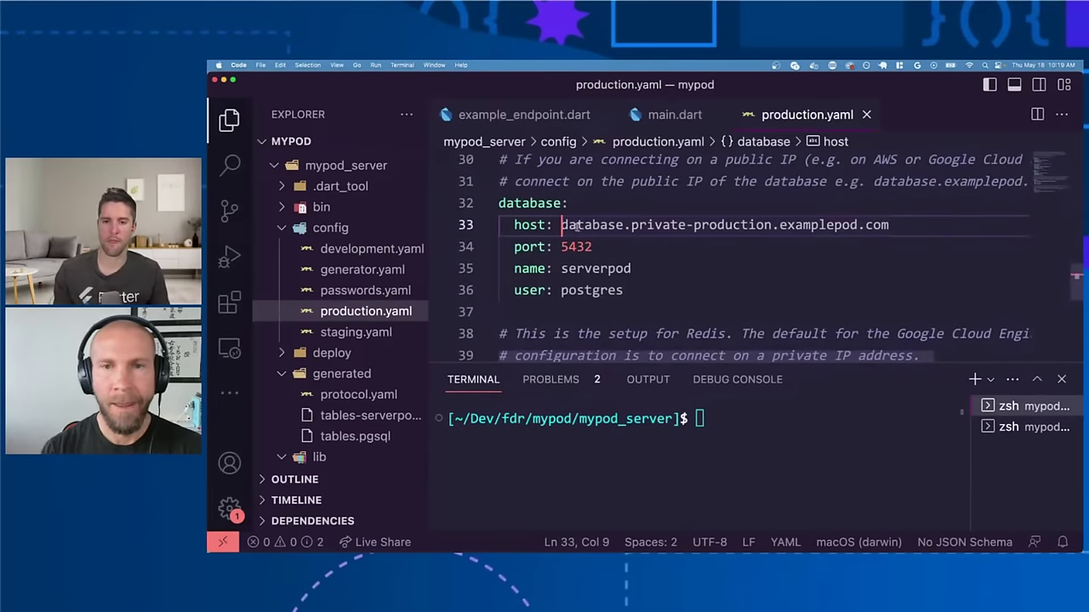
{"action": "key", "text": "Down"}
{"action": "key", "text": "shift+alt+Right"}
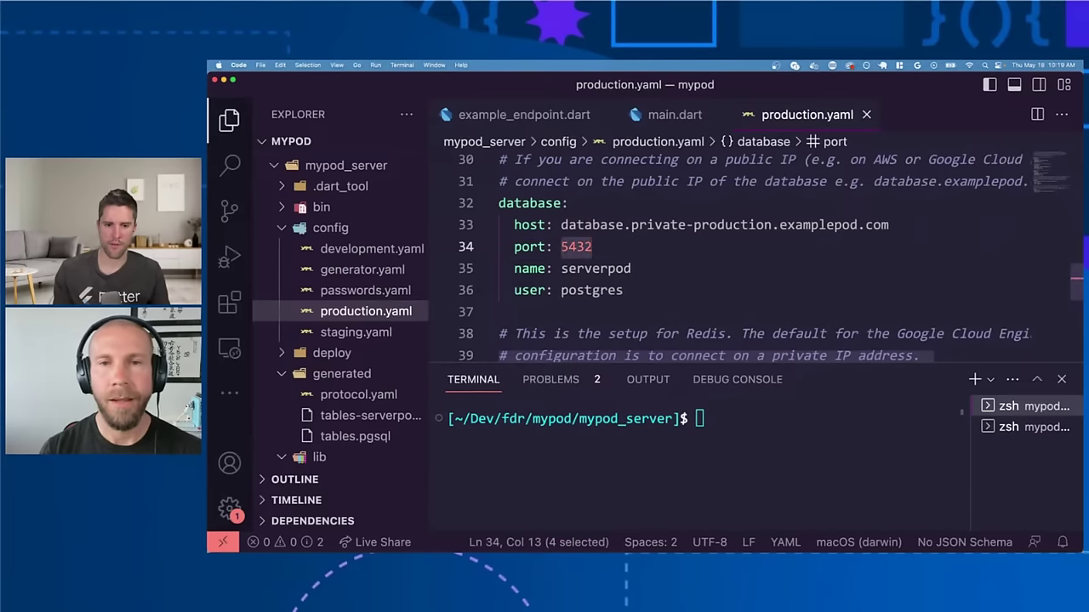
{"action": "key", "text": "Left"}
{"action": "key", "text": "Down"}
{"action": "key", "text": "shift+alt+Right"}
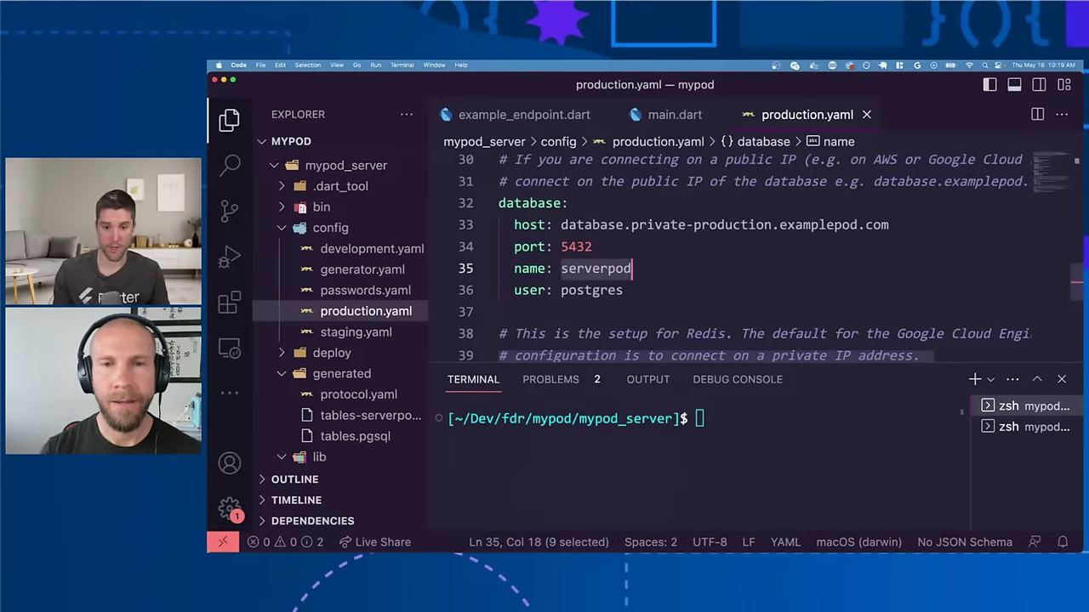
{"action": "key", "text": "Down"}
{"action": "key", "text": "shift+alt+Left"}
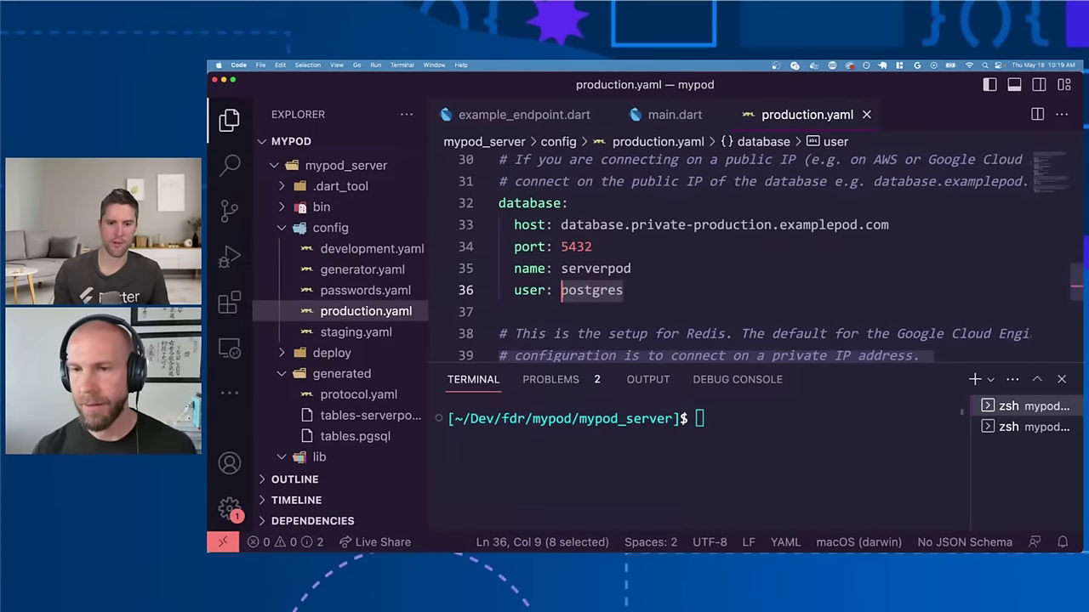
{"action": "scroll", "coordinate": [771, 258], "scroll_direction": "down", "scroll_amount": 2}
{"action": "scroll", "coordinate": [771, 258], "scroll_direction": "down", "scroll_amount": 4}
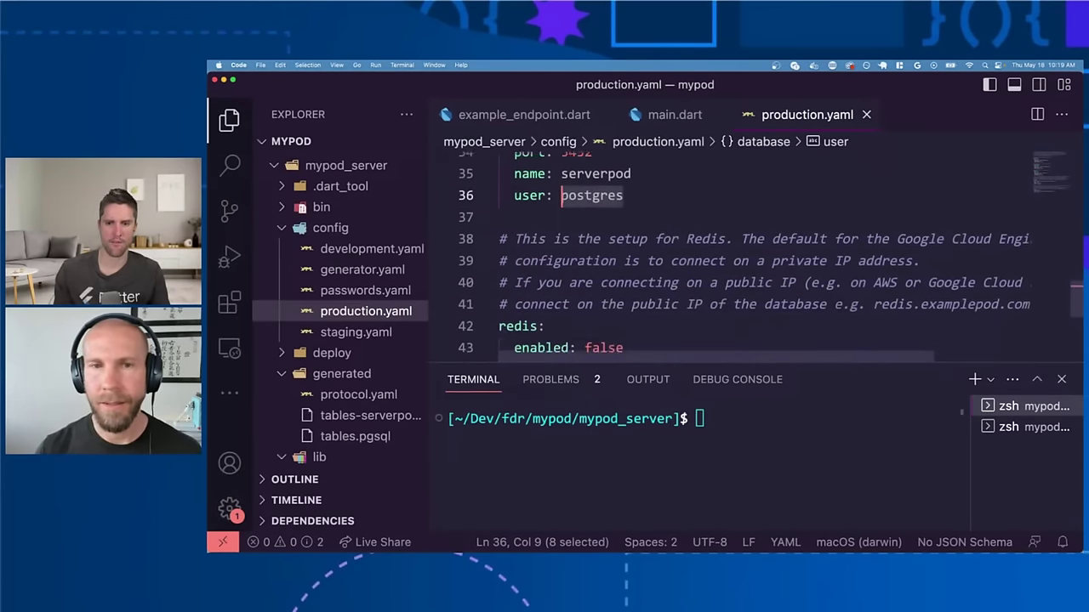
{"action": "scroll", "coordinate": [518, 227], "scroll_direction": "up", "scroll_amount": 5}
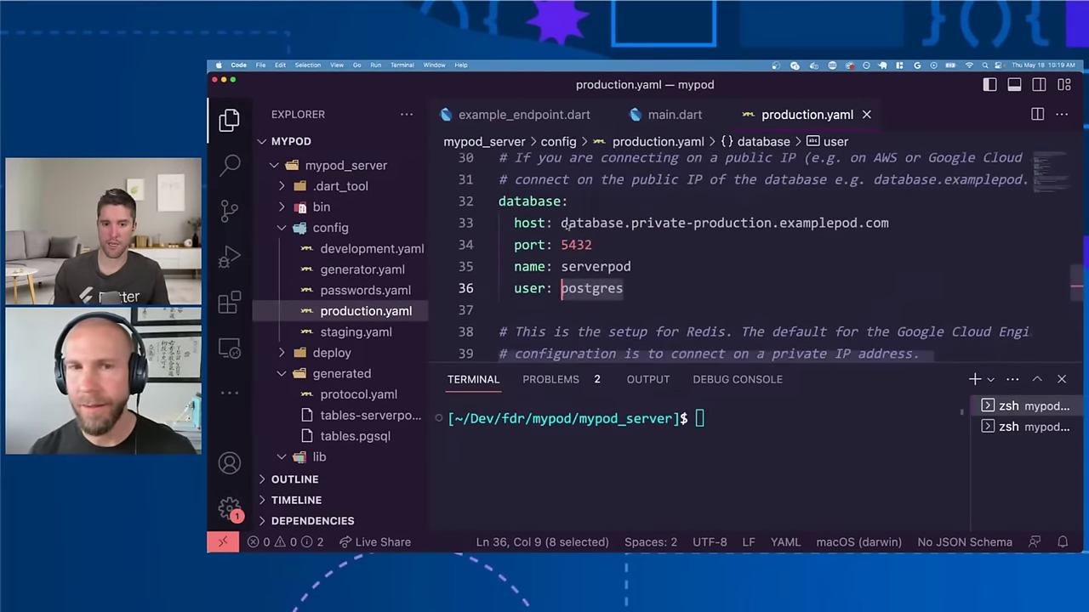
{"action": "left_click_drag", "start_coordinate": [518, 227], "coordinate": [890, 223]}
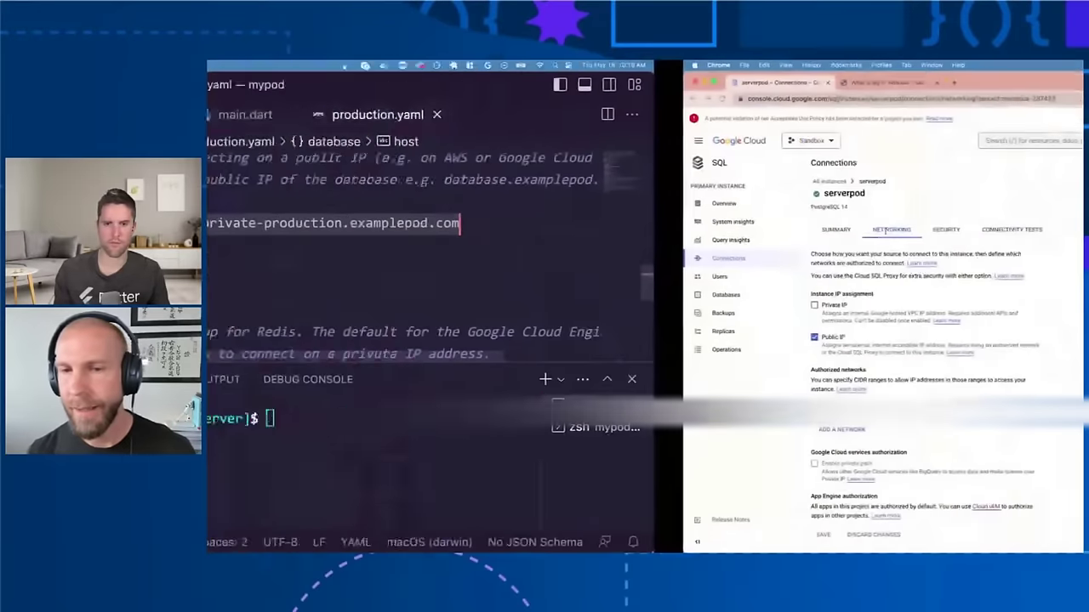
{"action": "key", "text": "ctrl+Right"}
Step: Copy the serverpod instance's connection name from its Cloud SQL Overview page
{"action": "left_click", "coordinate": [248, 203]}
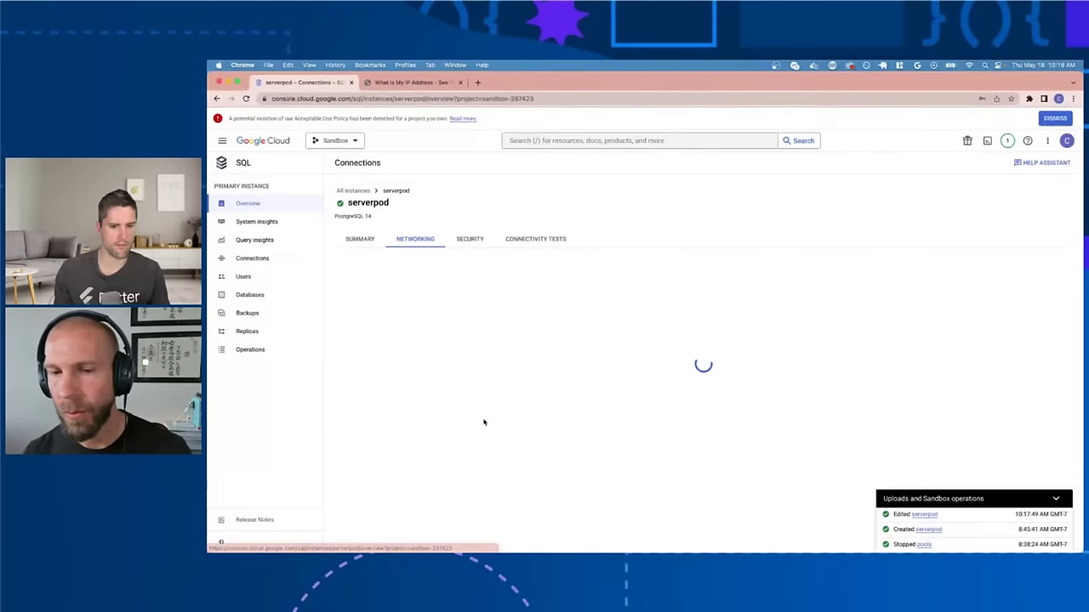
{"action": "scroll", "coordinate": [483, 422], "scroll_direction": "down", "scroll_amount": 2}
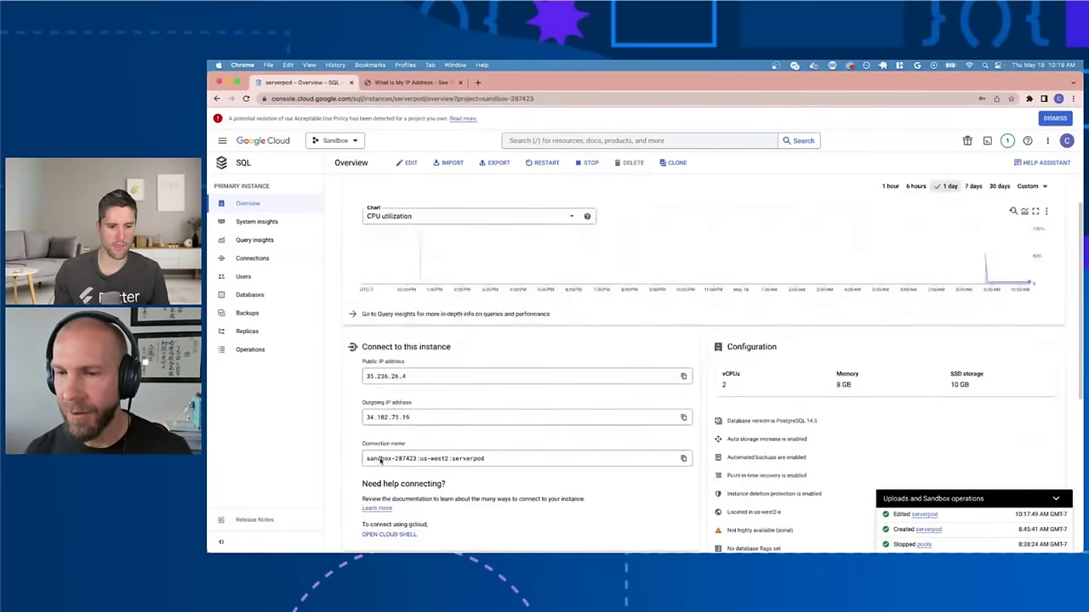
{"action": "left_click", "coordinate": [684, 459]}
{"action": "scroll", "coordinate": [672, 458], "scroll_direction": "down", "scroll_amount": 1}
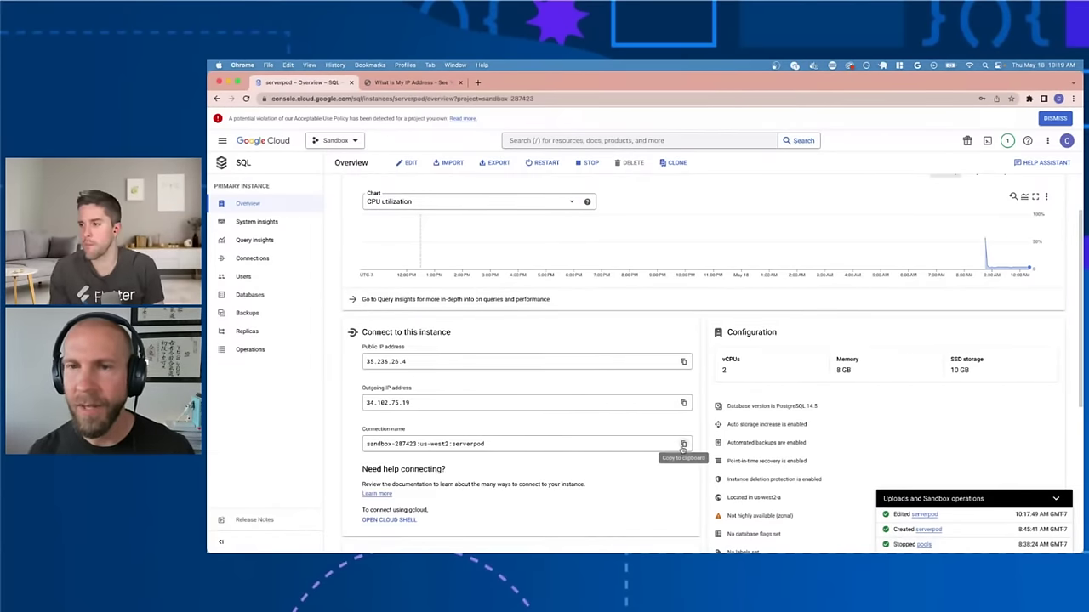
{"action": "left_click", "coordinate": [682, 444]}
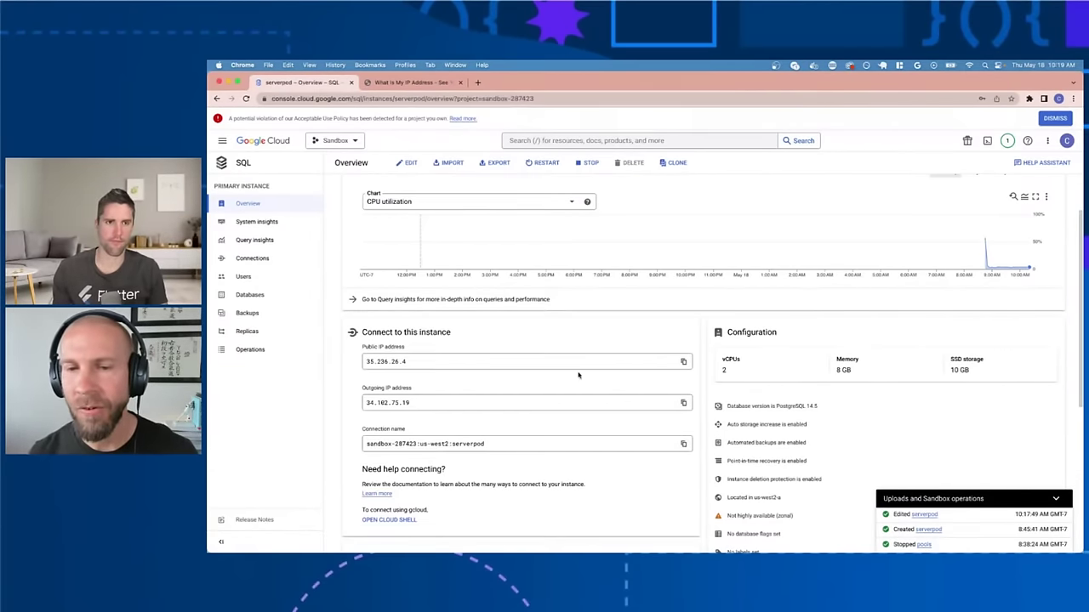
{"action": "key", "text": "ctrl+Right"}
{"action": "key", "text": "ctrl+Up"}
{"action": "left_click", "coordinate": [434, 232]}
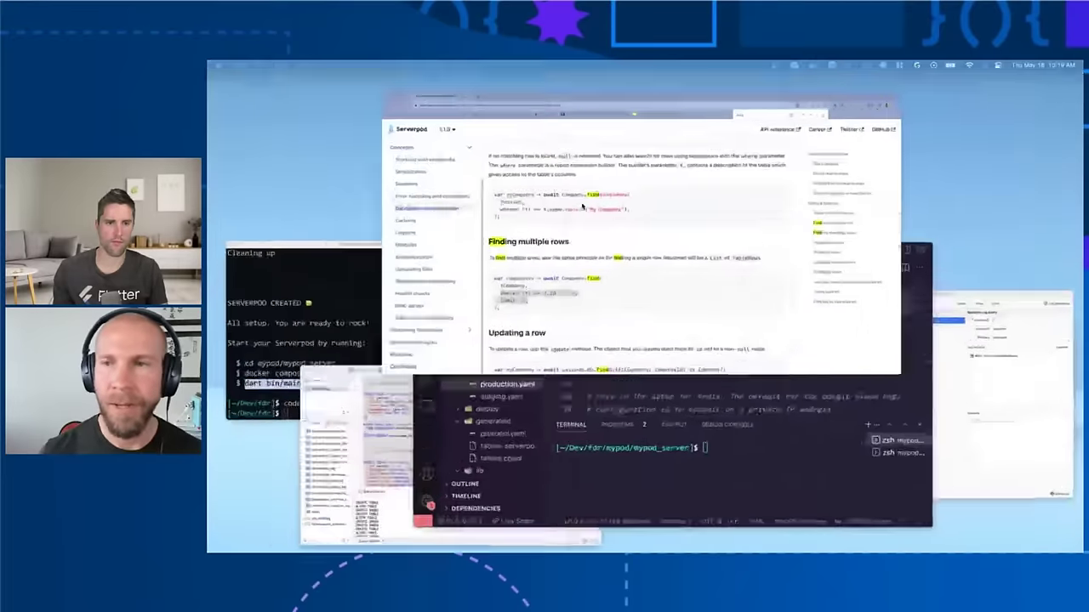
Step: Find the Configure Serverpod host sample in the 'Google Cloud Run with CGP Console' guide
{"action": "type", "text": "deploy"}
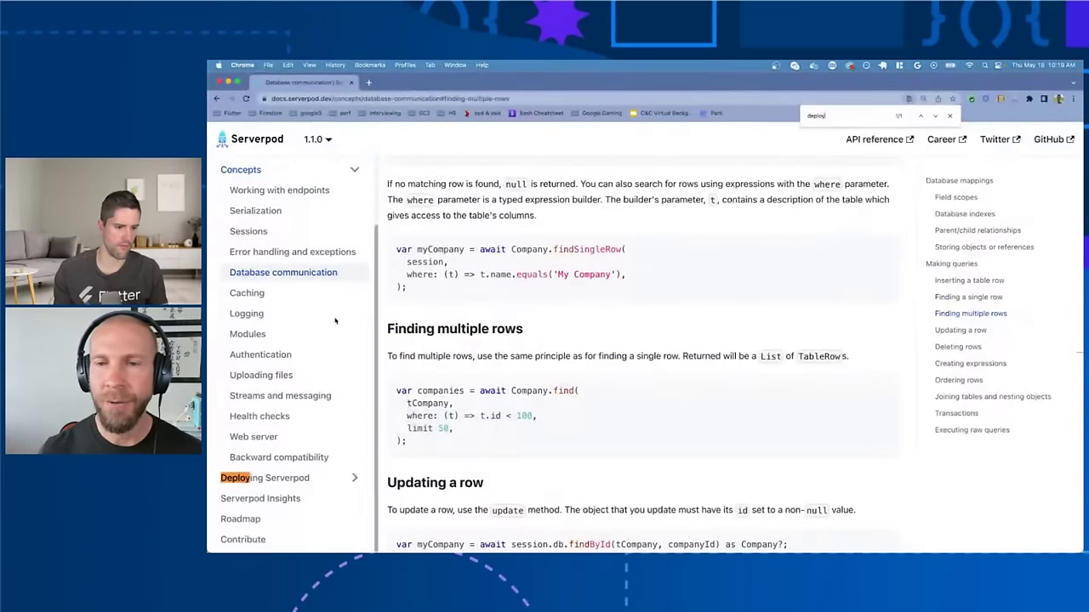
{"action": "left_click", "coordinate": [326, 481]}
{"action": "scroll", "coordinate": [325, 481], "scroll_direction": "down", "scroll_amount": 3}
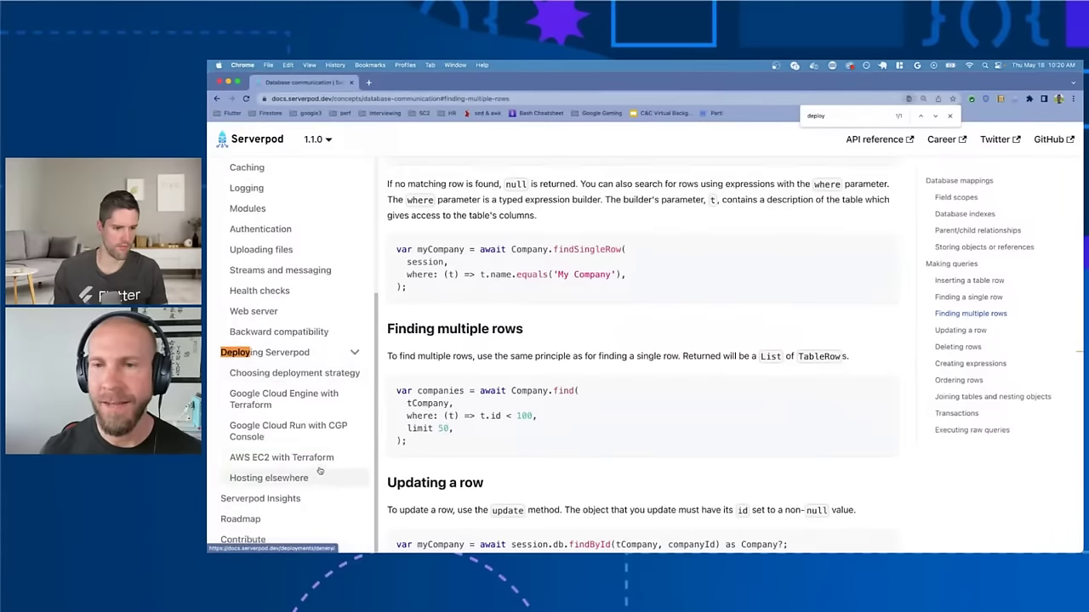
{"action": "left_click", "coordinate": [308, 441]}
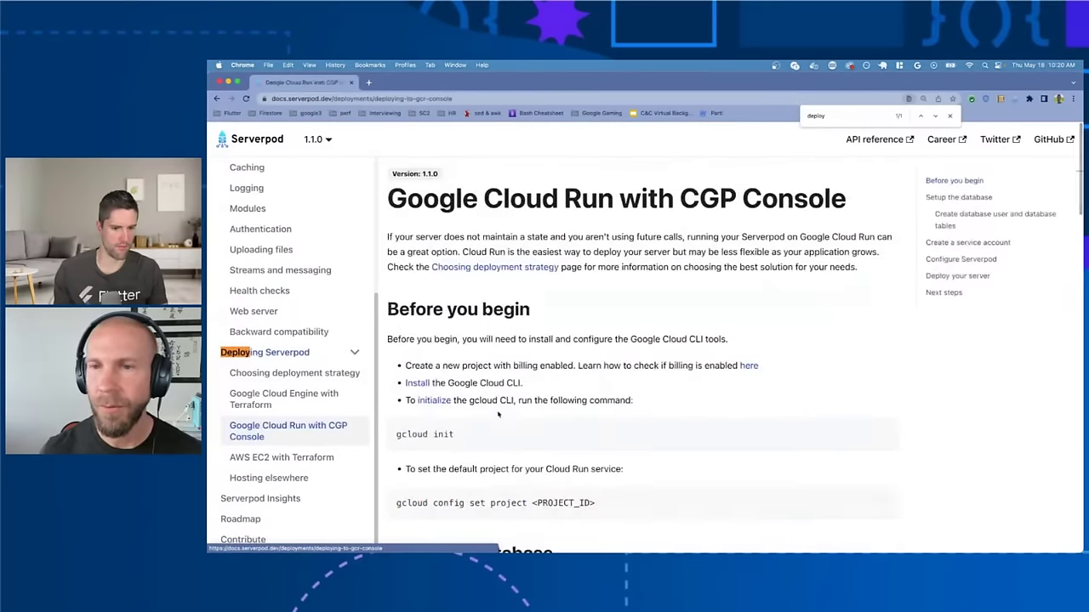
{"action": "scroll", "coordinate": [563, 409], "scroll_direction": "down", "scroll_amount": 3}
{"action": "scroll", "coordinate": [563, 409], "scroll_direction": "down", "scroll_amount": 5}
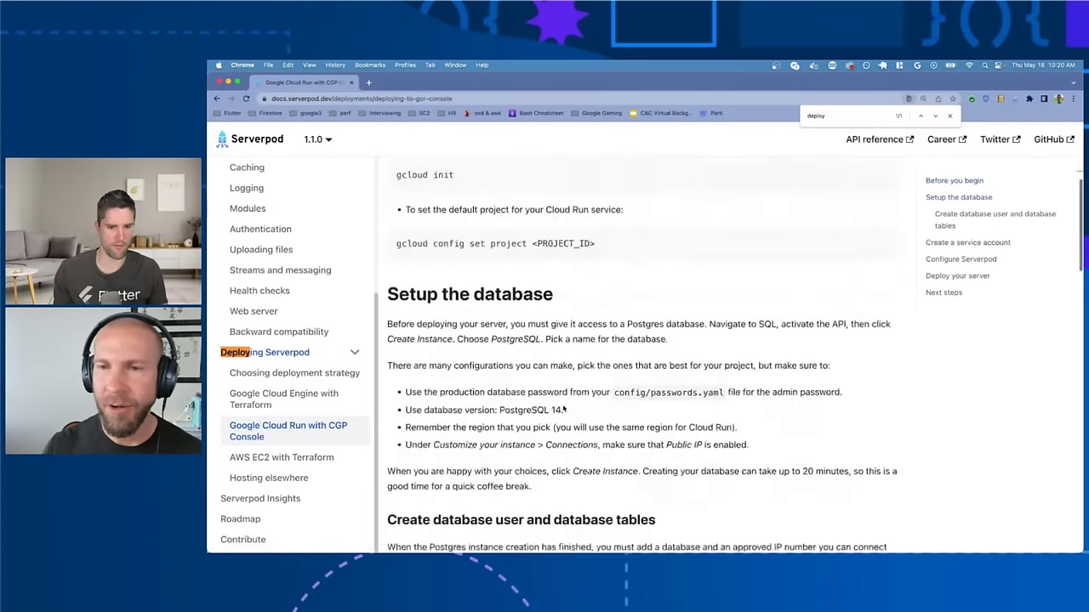
{"action": "scroll", "coordinate": [562, 406], "scroll_direction": "down", "scroll_amount": 10}
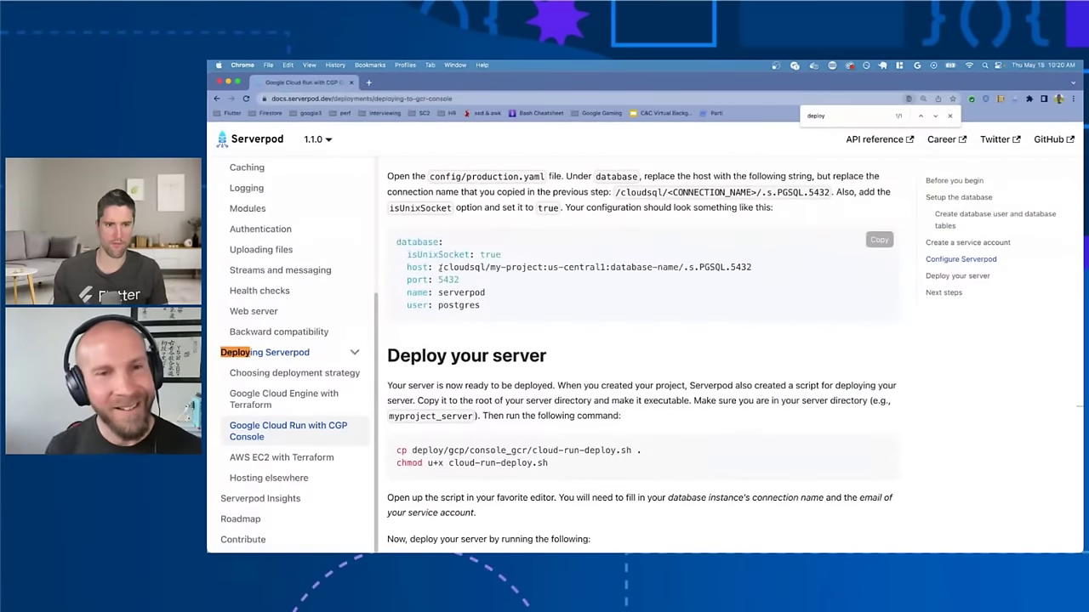
{"action": "left_click_drag", "start_coordinate": [436, 267], "coordinate": [587, 267]}
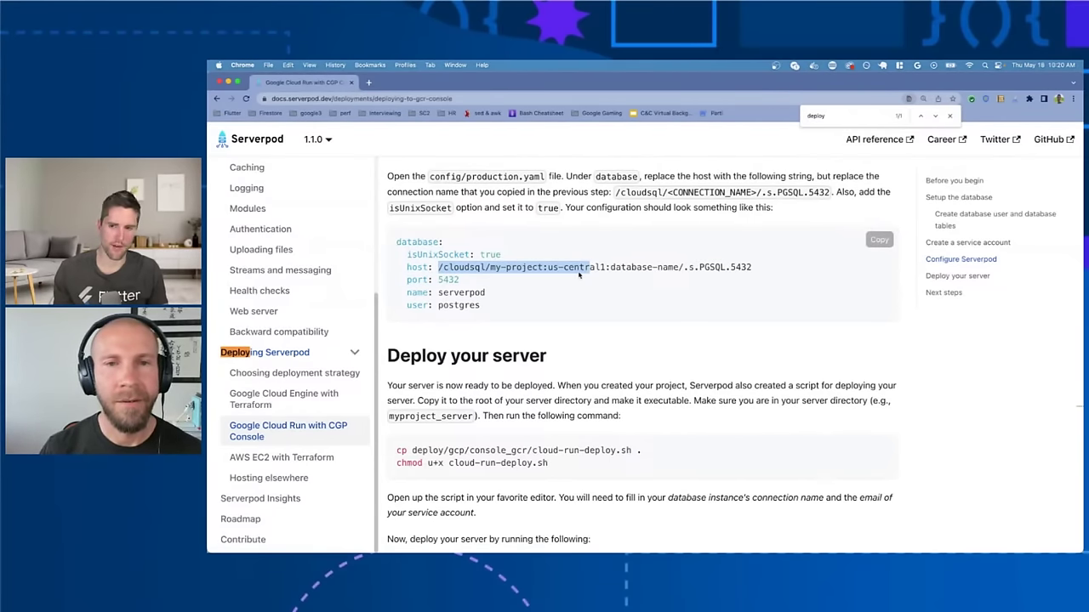
{"action": "scroll", "coordinate": [578, 267], "scroll_direction": "up", "scroll_amount": 2}
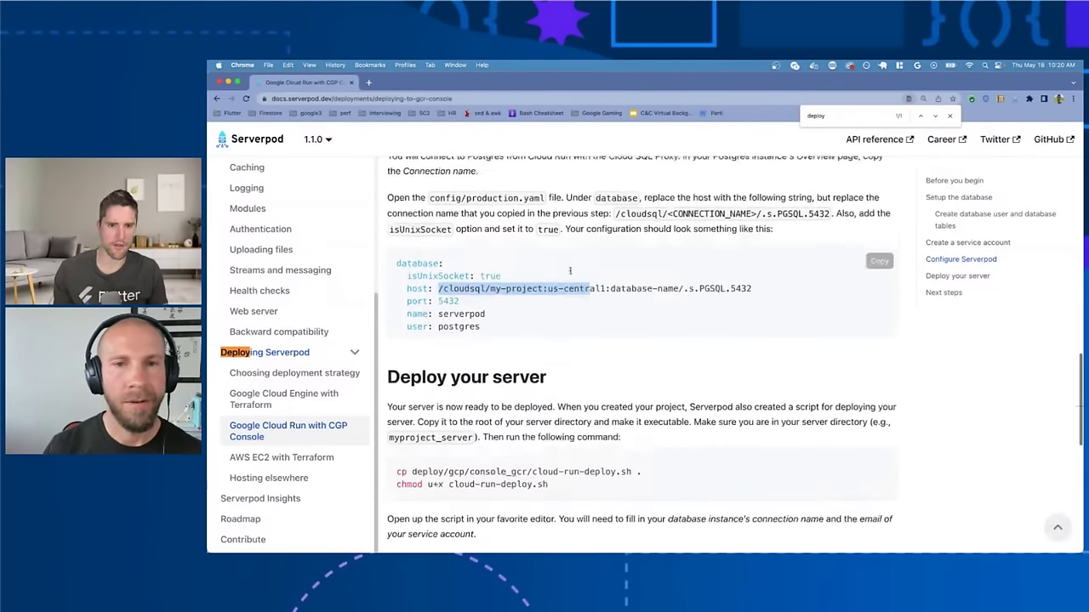
{"action": "scroll", "coordinate": [565, 236], "scroll_direction": "up", "scroll_amount": 4}
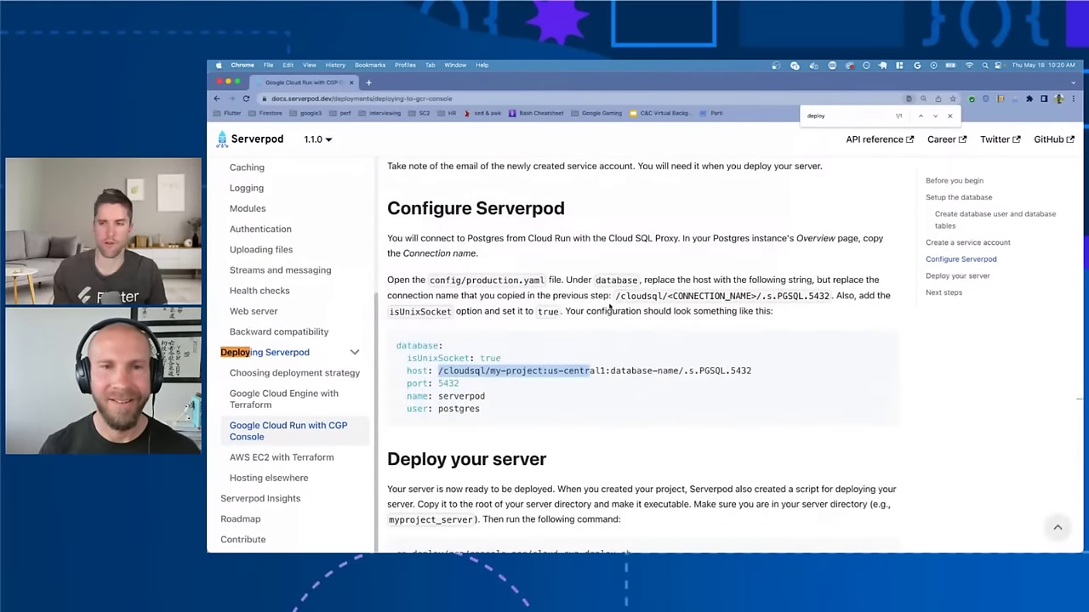
{"action": "key", "text": "ctrl+Right"}
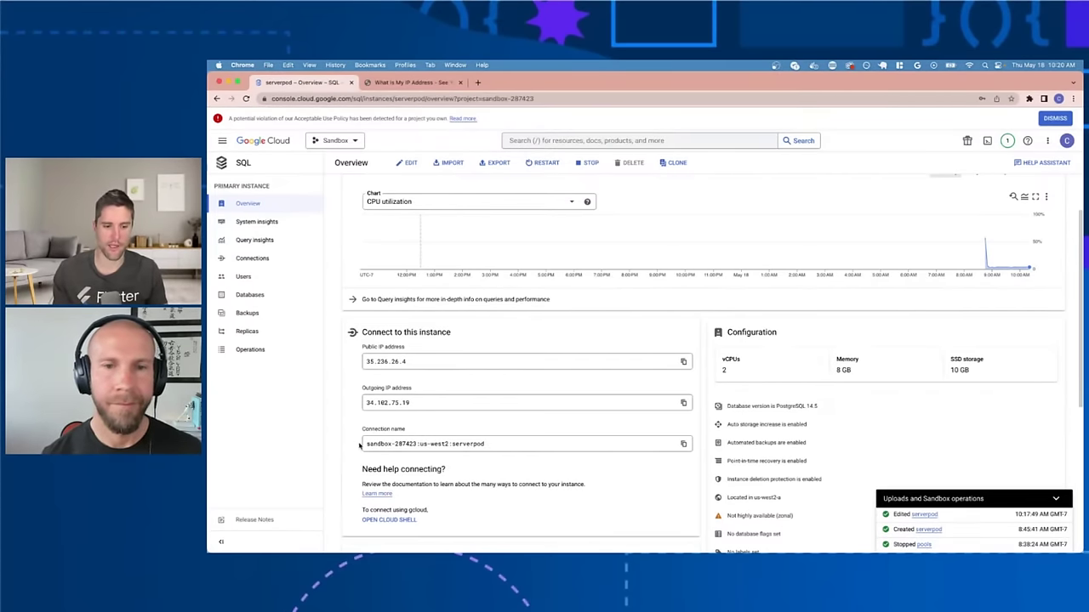
Step: Copy the Cloud SQL instance connection name to the clipboard, then return to the docs
{"action": "triple_click", "coordinate": [432, 444]}
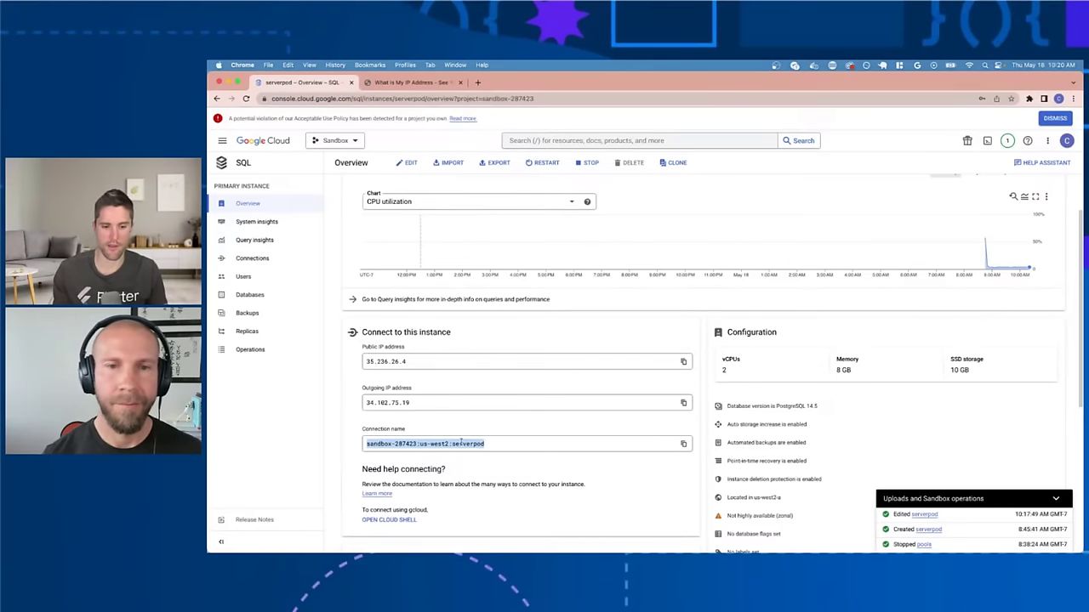
{"action": "key", "text": "super+c"}
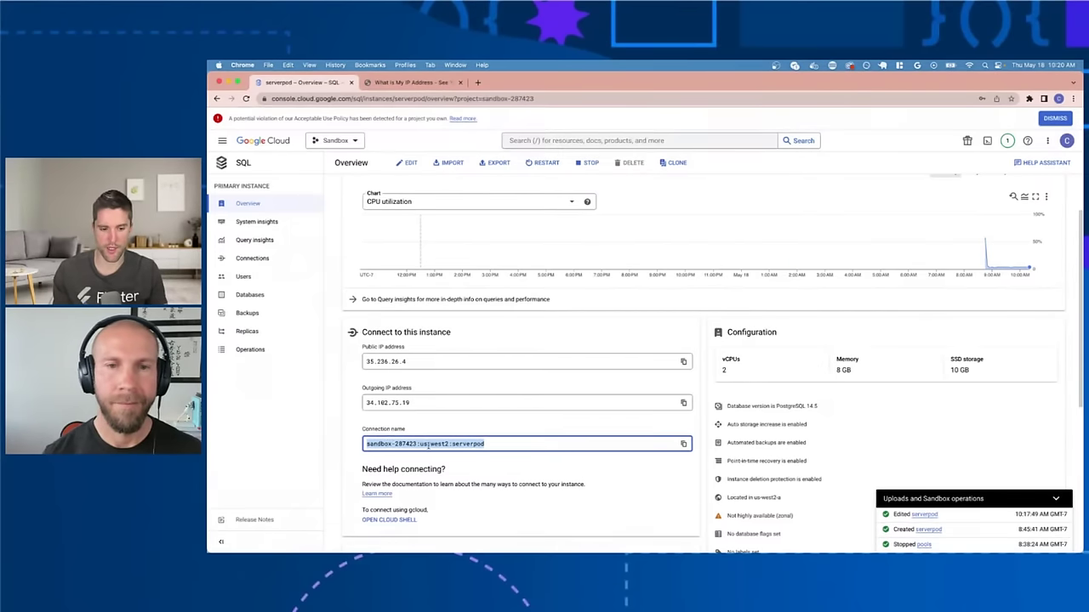
{"action": "left_click", "coordinate": [432, 444]}
{"action": "triple_click", "coordinate": [465, 444]}
{"action": "left_click", "coordinate": [464, 444]}
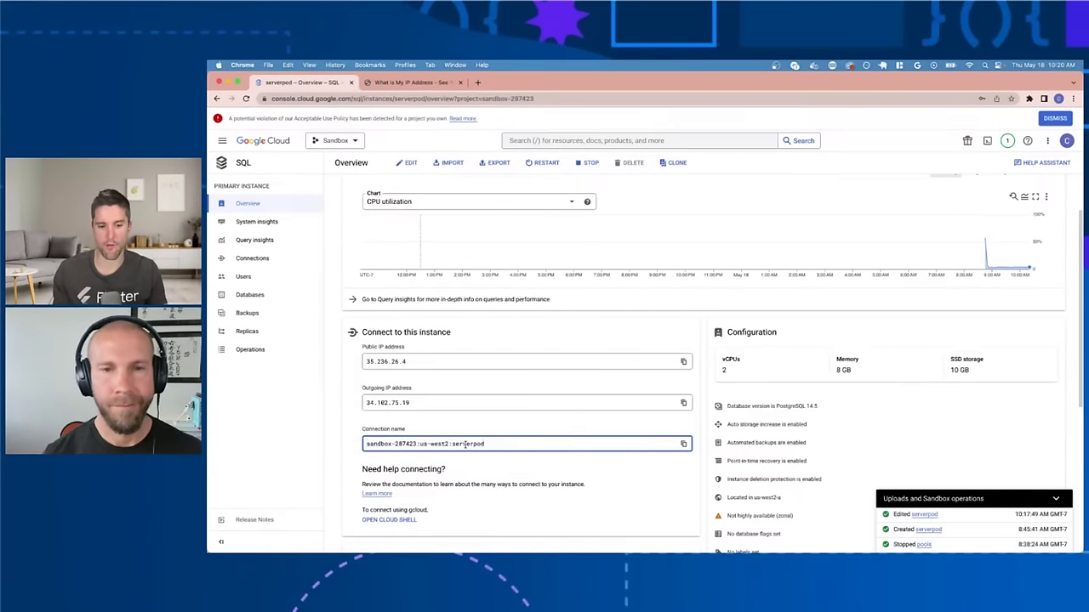
{"action": "triple_click", "coordinate": [464, 444]}
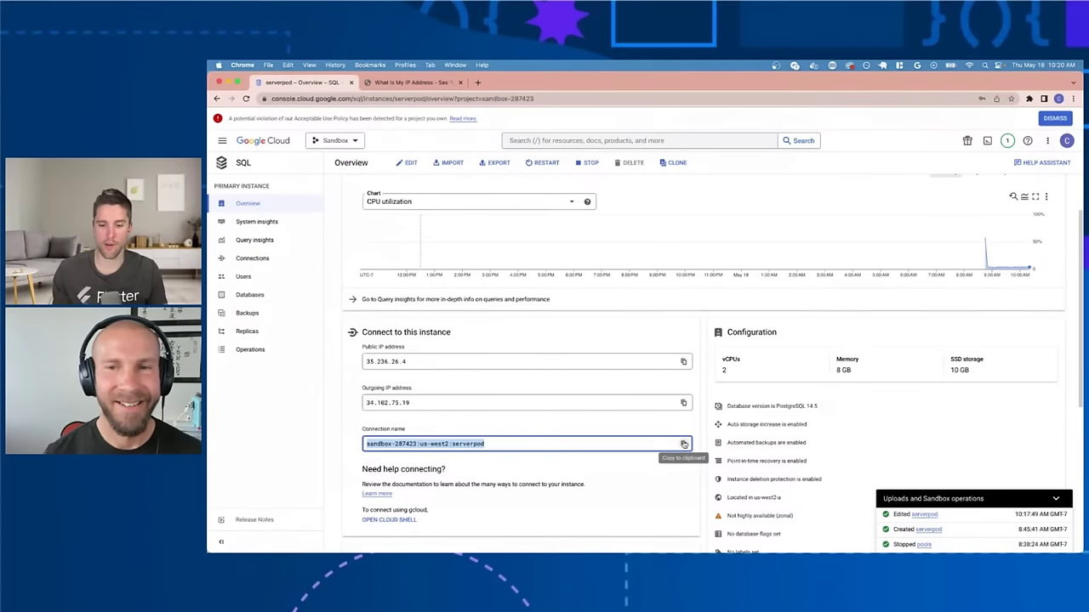
{"action": "left_click", "coordinate": [684, 444]}
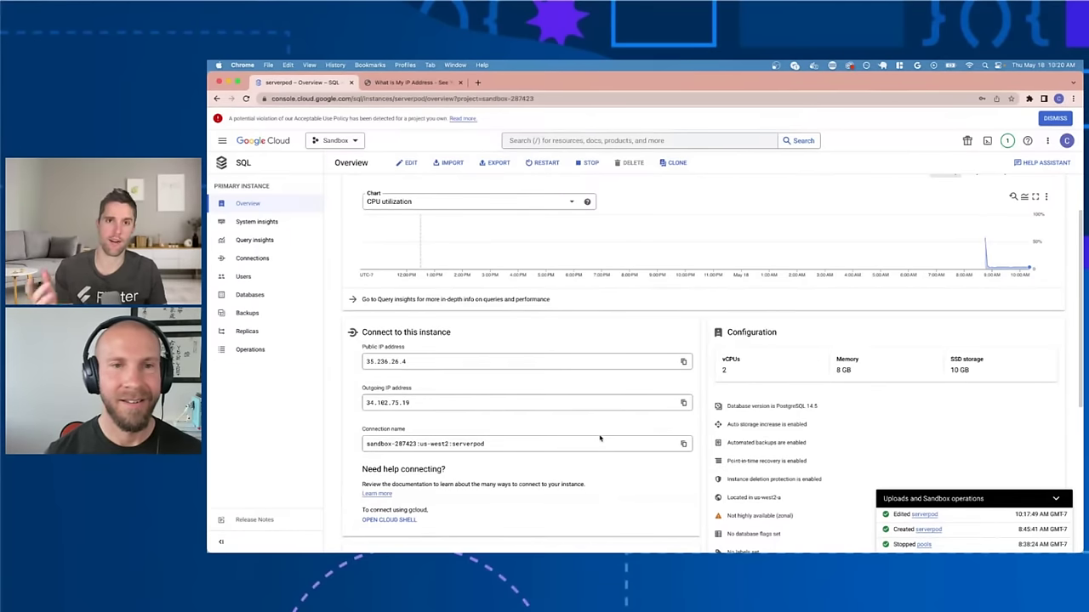
{"action": "left_click", "coordinate": [600, 439]}
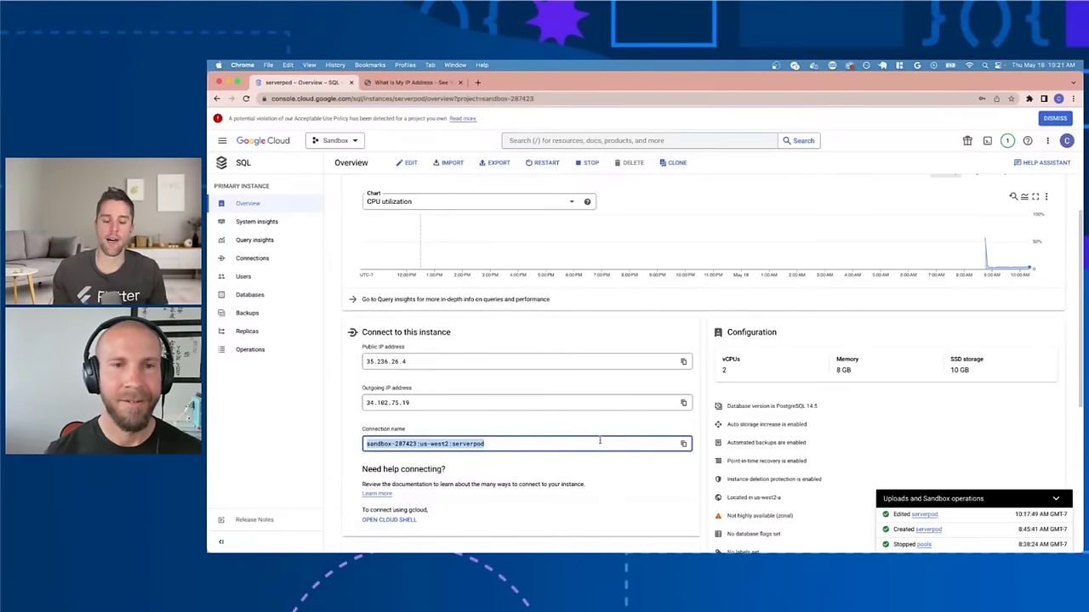
{"action": "key", "text": "ctrl+Left"}
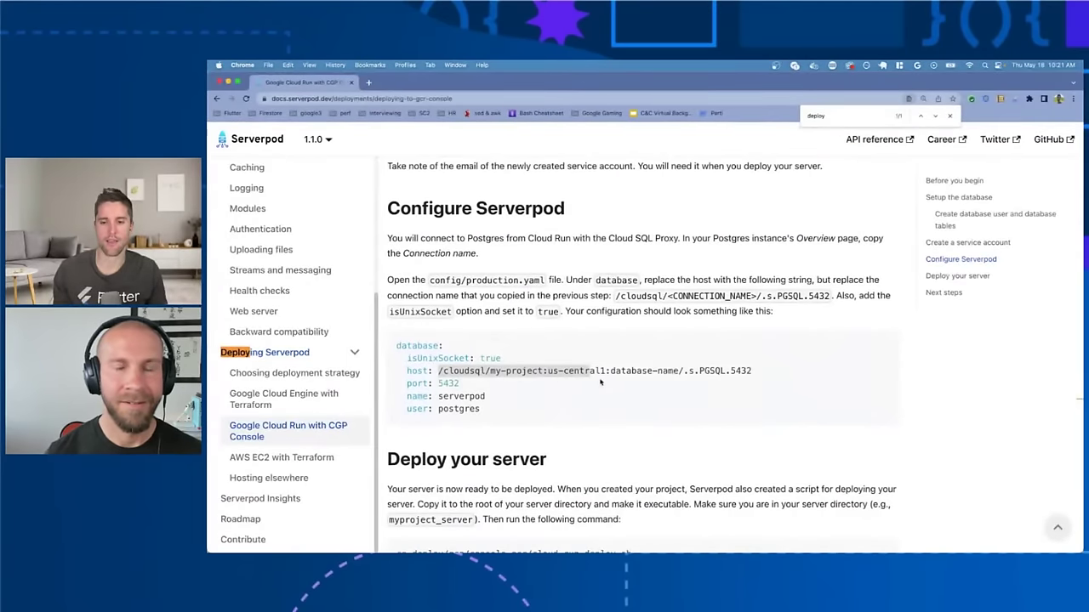
Step: Select the sample host /cloudsql/my-project:us-central1:database-name/.s.PGSQL.5432 in the YAML block
{"action": "scroll", "coordinate": [599, 382], "scroll_direction": "down", "scroll_amount": 1}
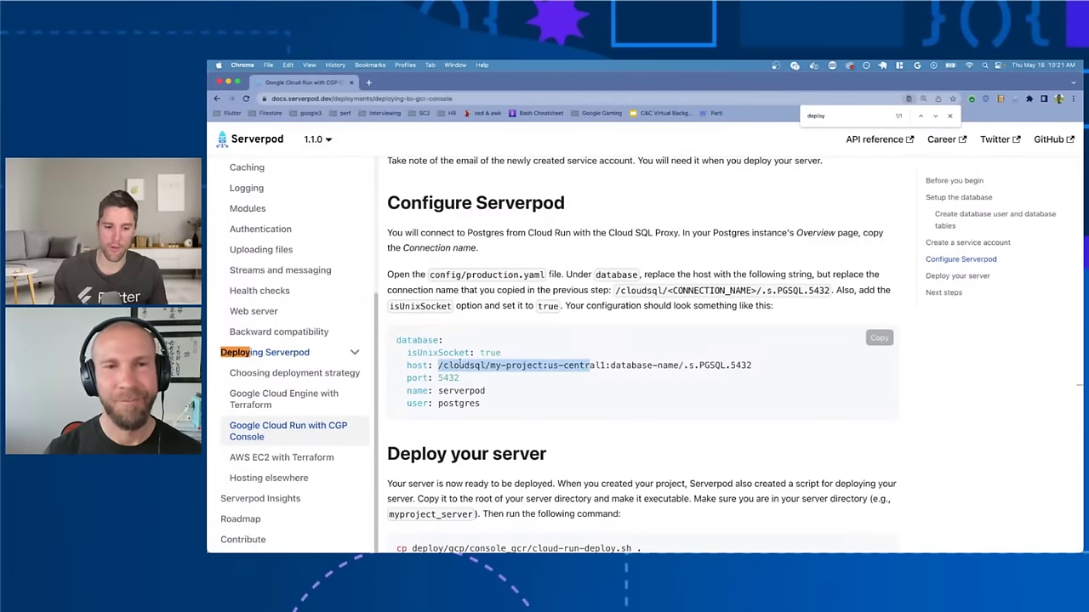
{"action": "left_click", "coordinate": [499, 365]}
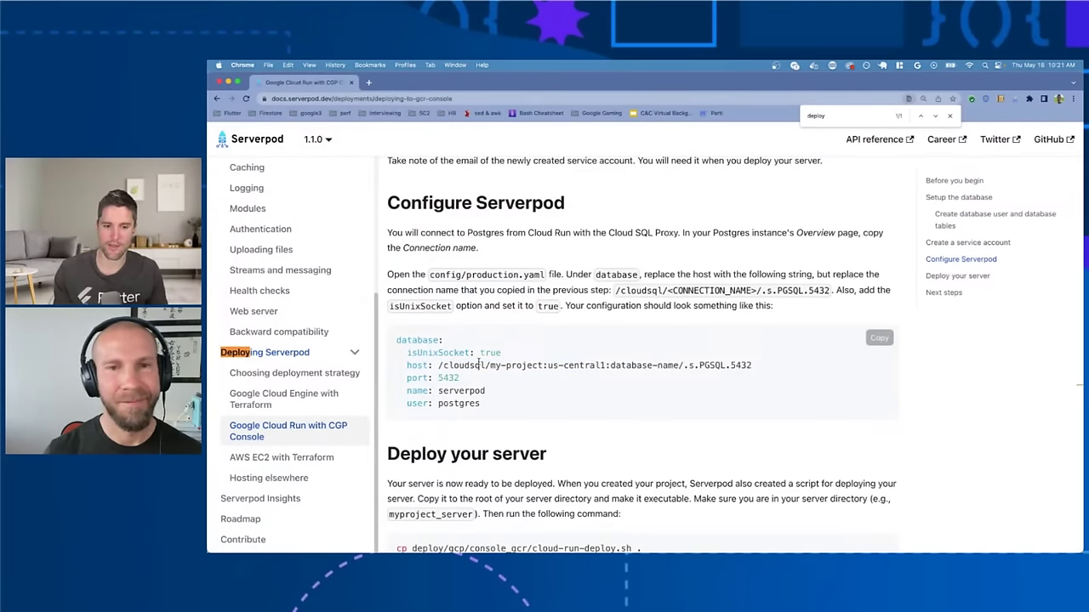
{"action": "left_click_drag", "start_coordinate": [436, 365], "coordinate": [490, 366]}
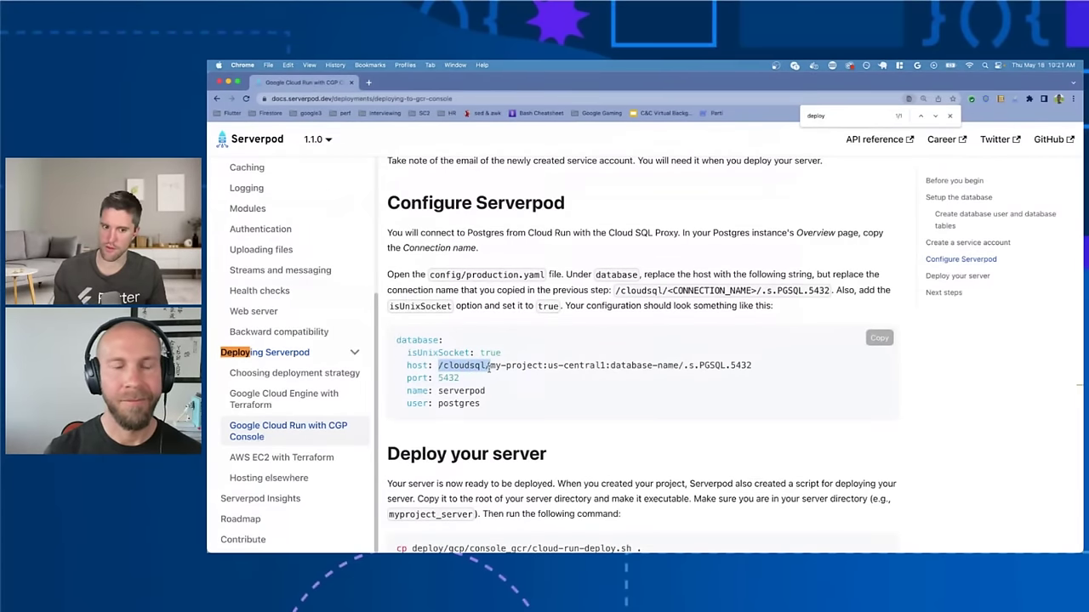
{"action": "left_click", "coordinate": [489, 365]}
{"action": "left_click_drag", "start_coordinate": [489, 366], "coordinate": [684, 365]}
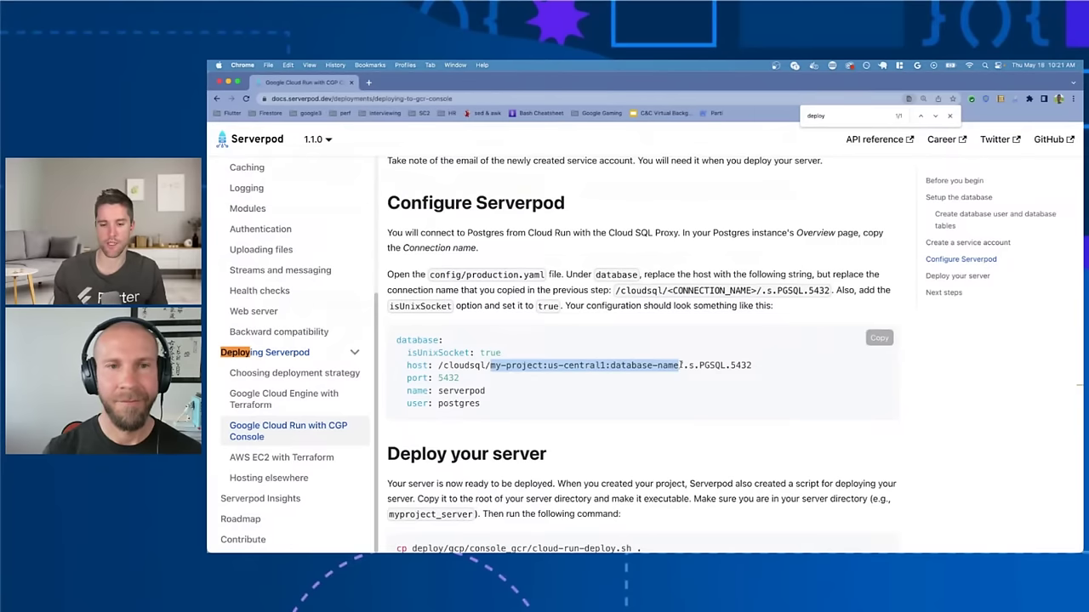
{"action": "left_click_drag", "start_coordinate": [683, 366], "coordinate": [439, 372]}
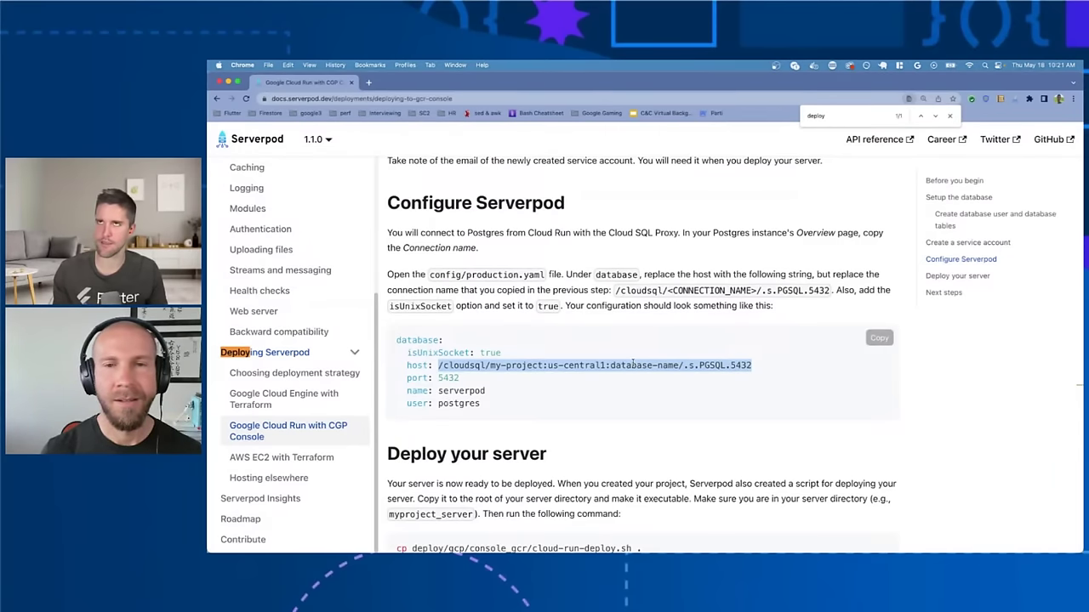
Step: Check the serverpod instance's databases list, then go back to its Overview
{"action": "key", "text": "super+grave"}
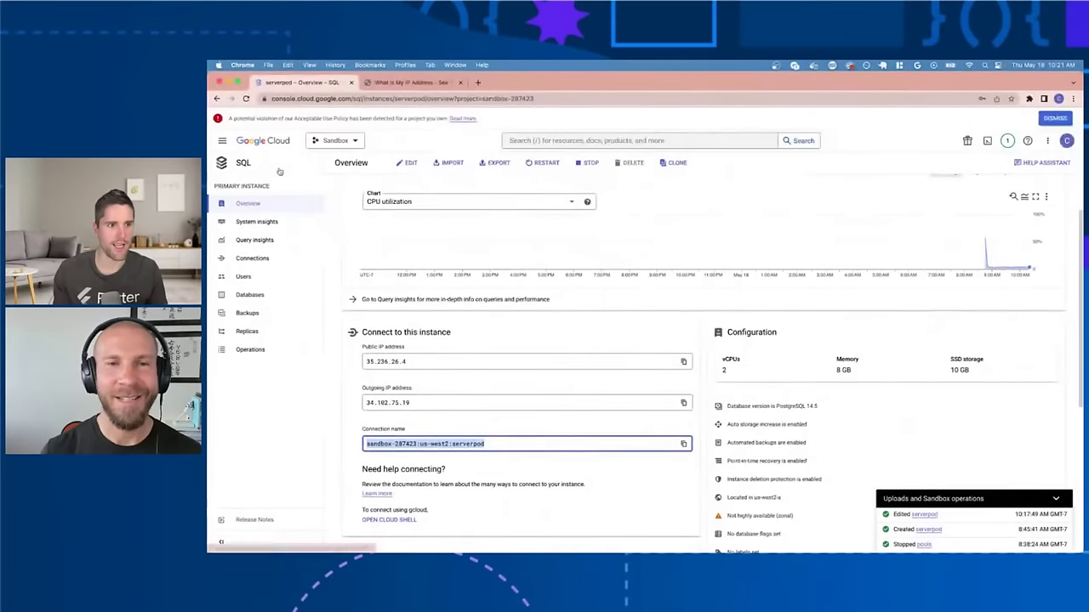
{"action": "left_click", "coordinate": [257, 299]}
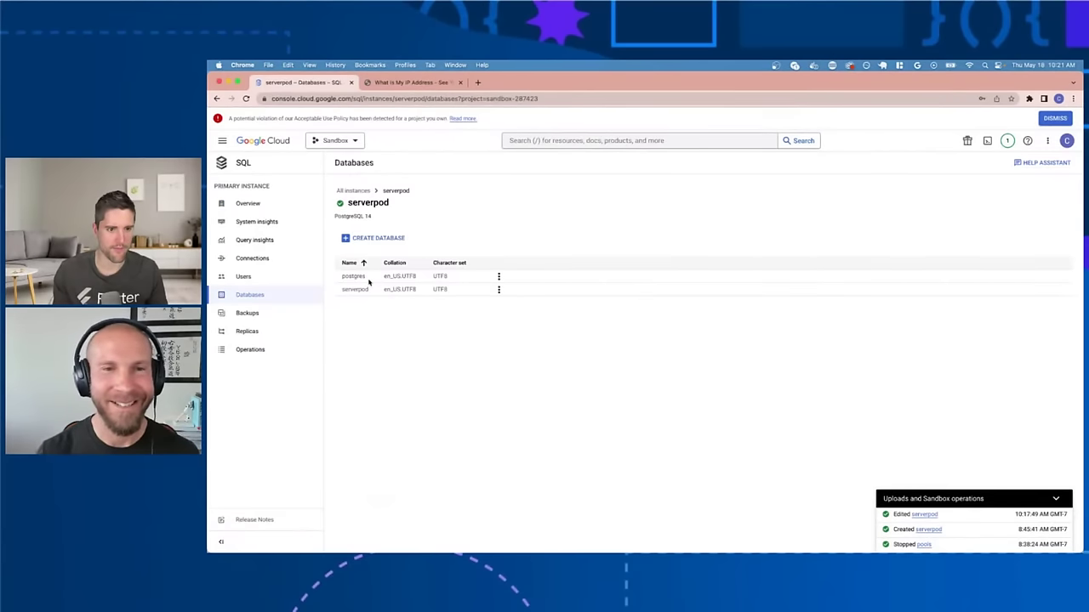
{"action": "key", "text": "super+bracketleft"}
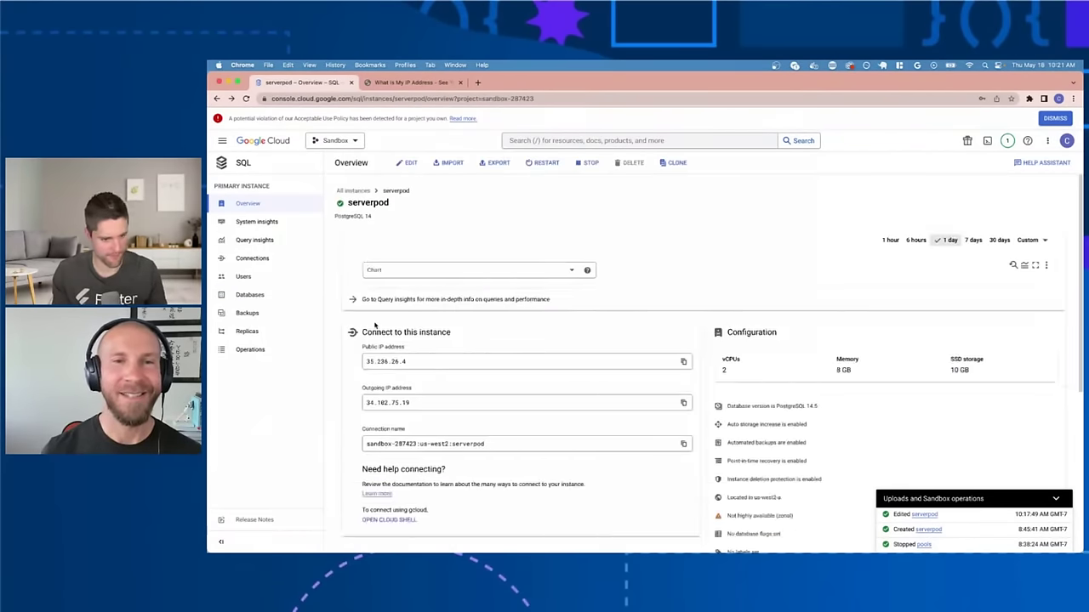
{"action": "scroll", "coordinate": [492, 420], "scroll_direction": "down", "scroll_amount": 1}
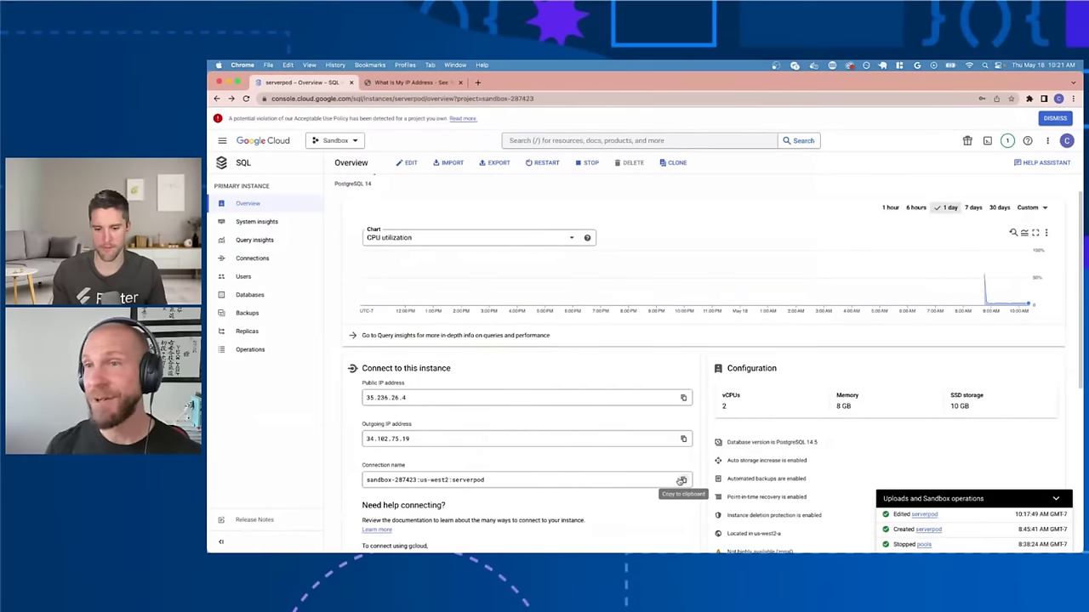
Step: Select the host value on line 33 of production.yaml and recopy the connection name
{"action": "key", "text": "ctrl+Left"}
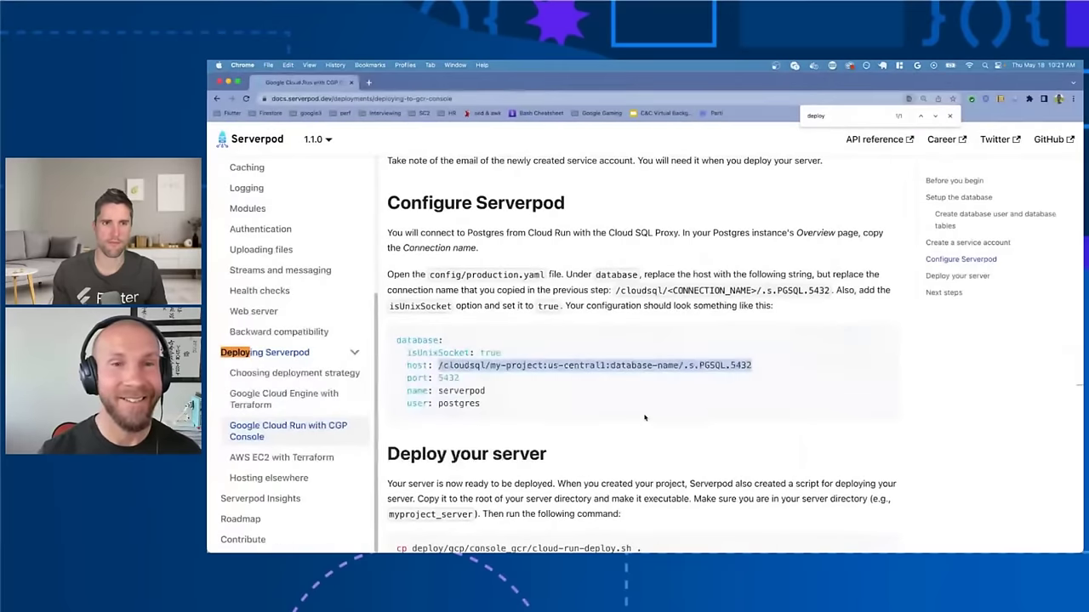
{"action": "key", "text": "ctrl+Up"}
{"action": "left_click", "coordinate": [619, 241]}
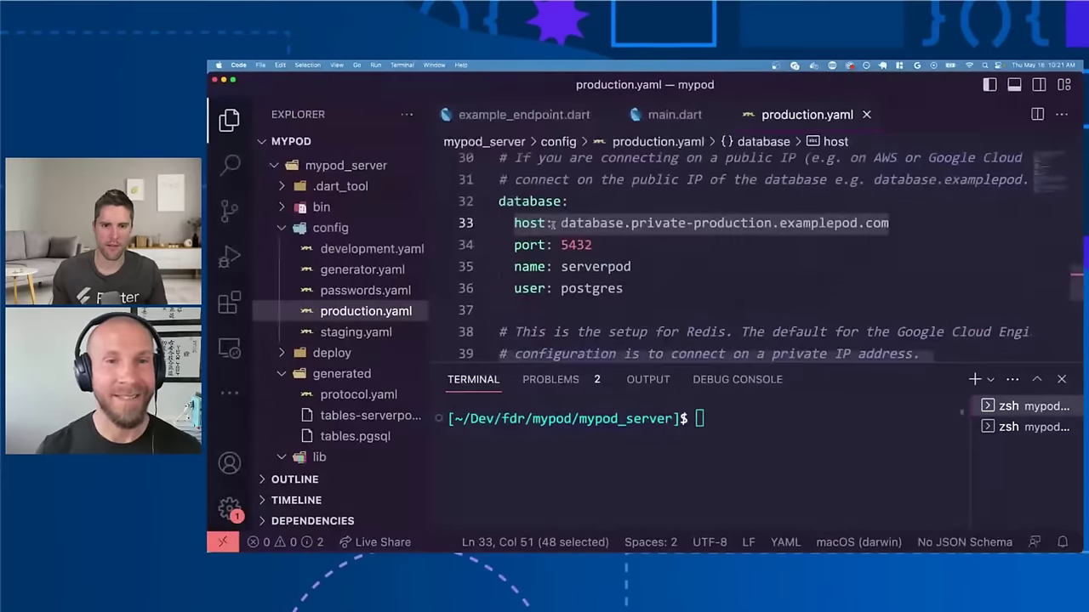
{"action": "key", "text": "shift+End"}
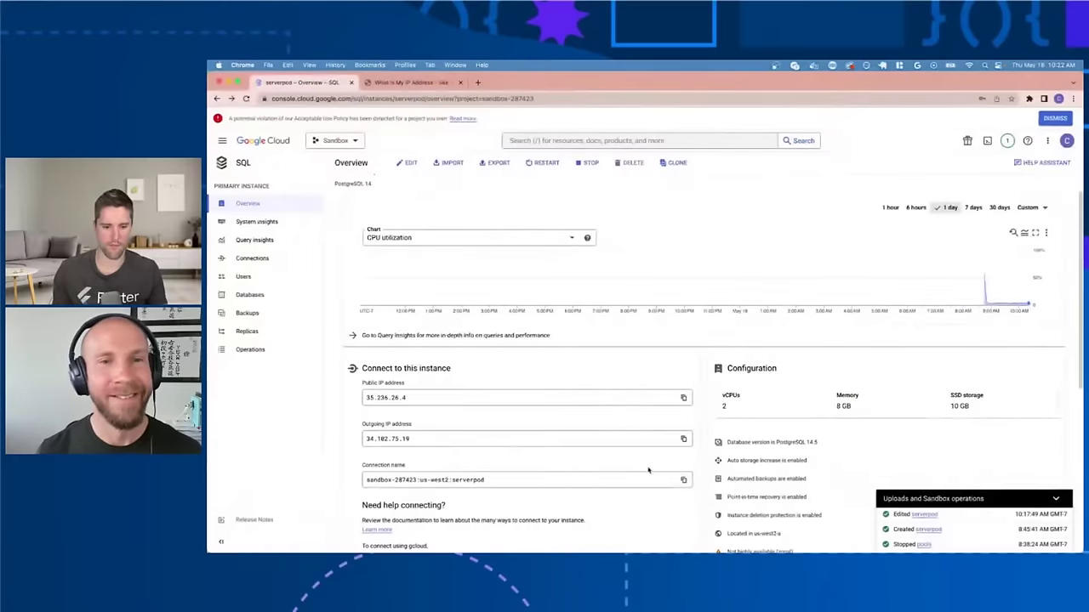
{"action": "left_click", "coordinate": [682, 481]}
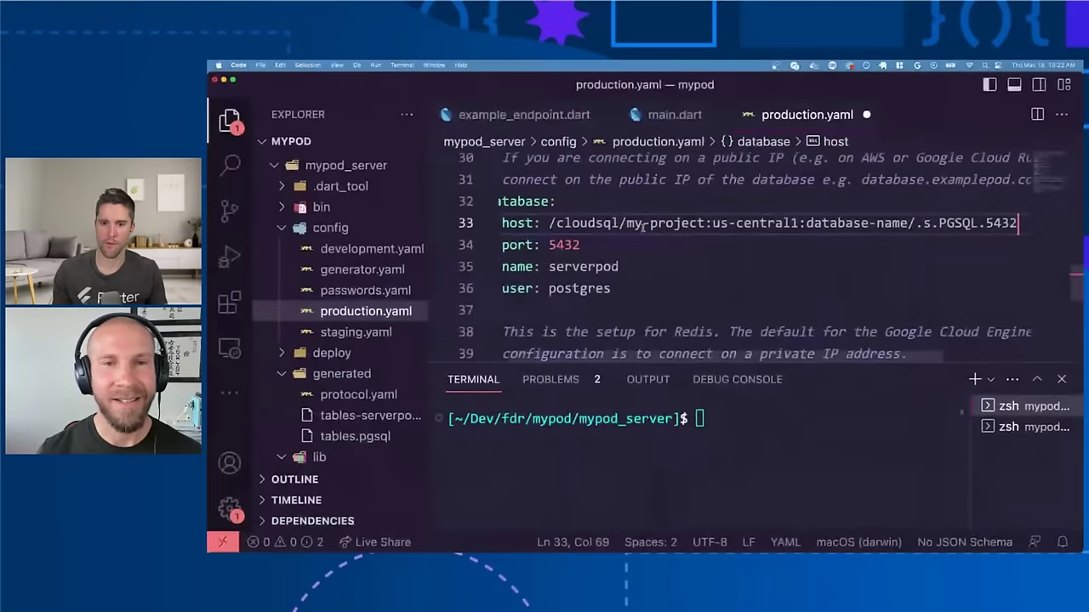
Step: Replace the my-project:us-central1:database-name placeholder with the instance connection name and save production.yaml
{"action": "double_click", "coordinate": [636, 223]}
{"action": "key", "text": "shift+alt+Right"}
{"action": "key", "text": "shift+alt+Right"}
{"action": "key", "text": "shift+alt+Right"}
{"action": "key", "text": "shift+alt+Right"}
{"action": "key", "text": "shift+alt+Right"}
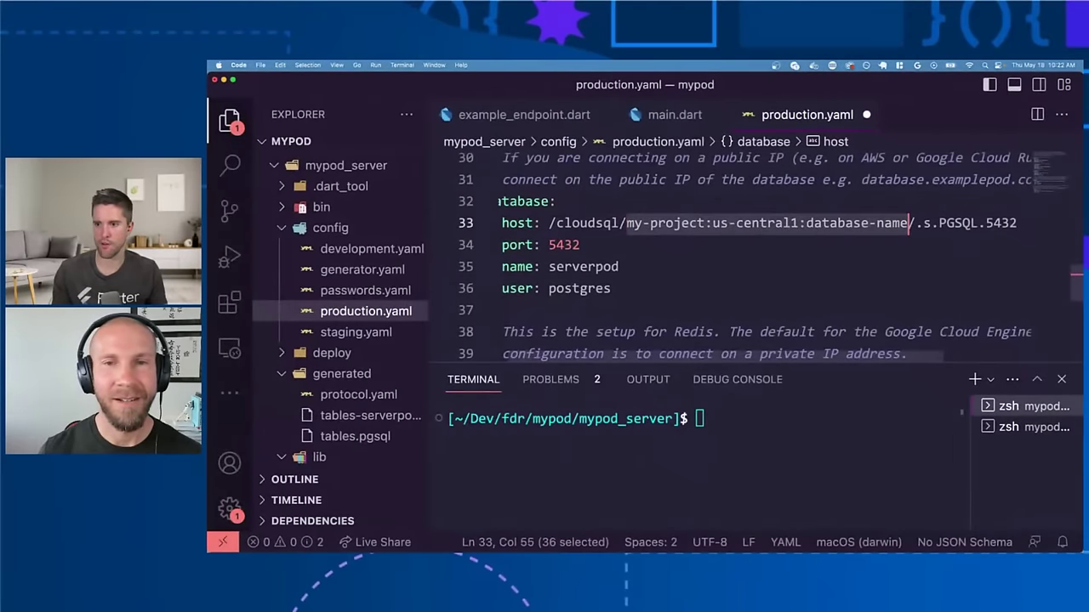
{"action": "key", "text": "super+v"}
{"action": "key", "text": "super+z"}
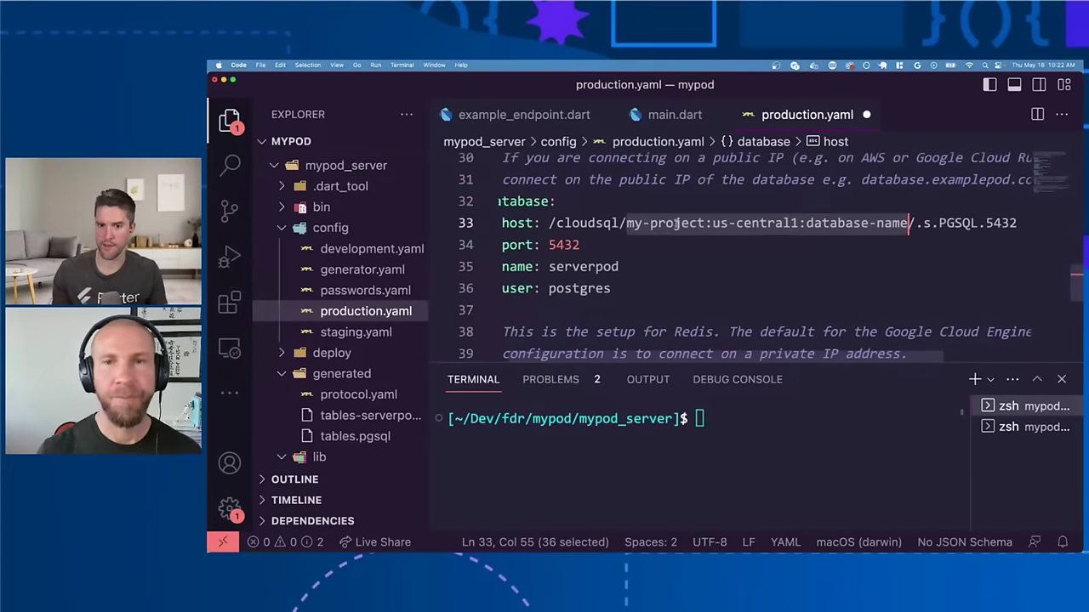
{"action": "key", "text": "super+v"}
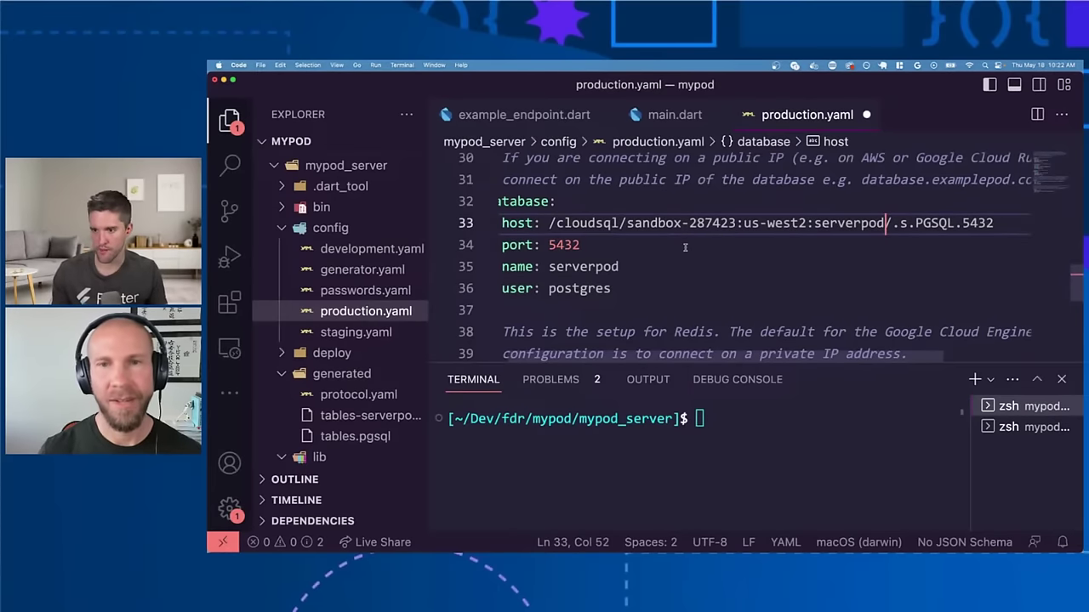
{"action": "key", "text": "super+s"}
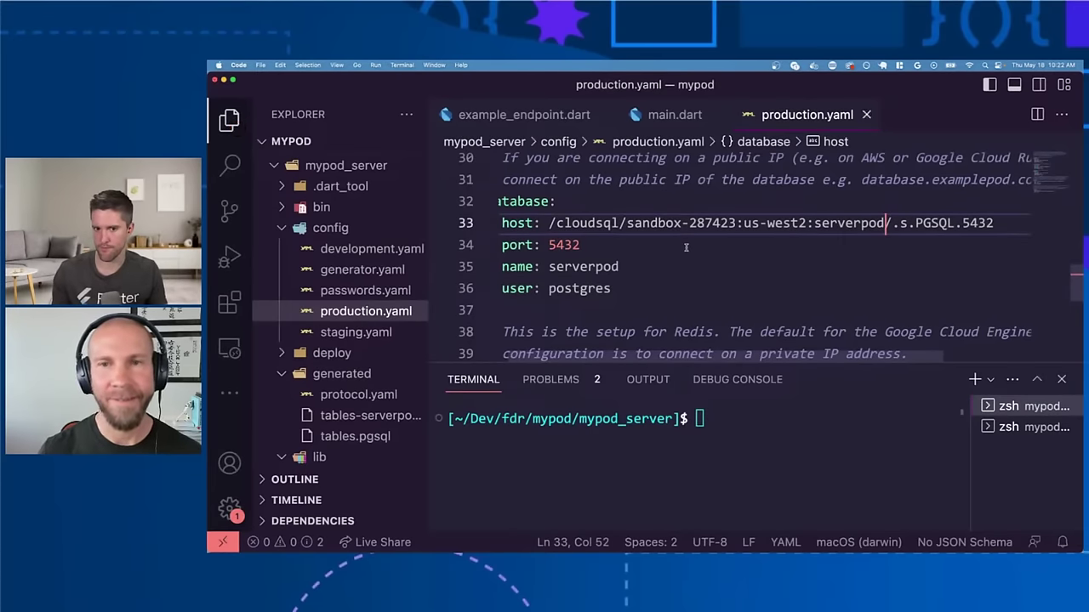
{"action": "left_click_drag", "start_coordinate": [620, 288], "coordinate": [485, 246]}
{"action": "key", "text": "ctrl+Right"}
{"action": "left_click", "coordinate": [642, 291]}
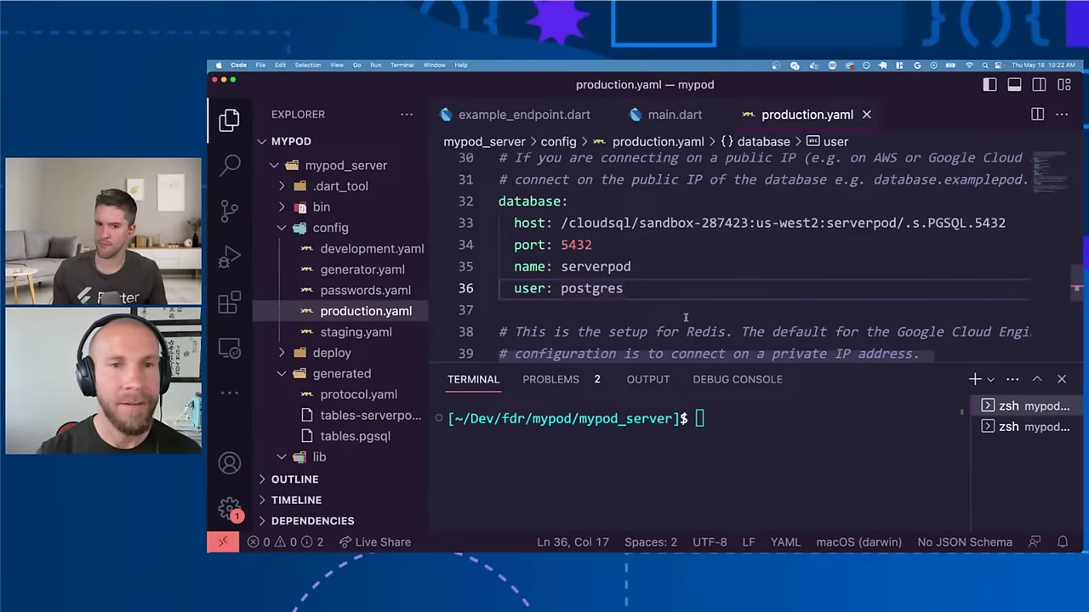
Step: Open passwords.yaml to its production section, then return to the Serverpod deployment docs
{"action": "key", "text": "super+p"}
{"action": "type", "text": "pass"}
{"action": "key", "text": "Return"}
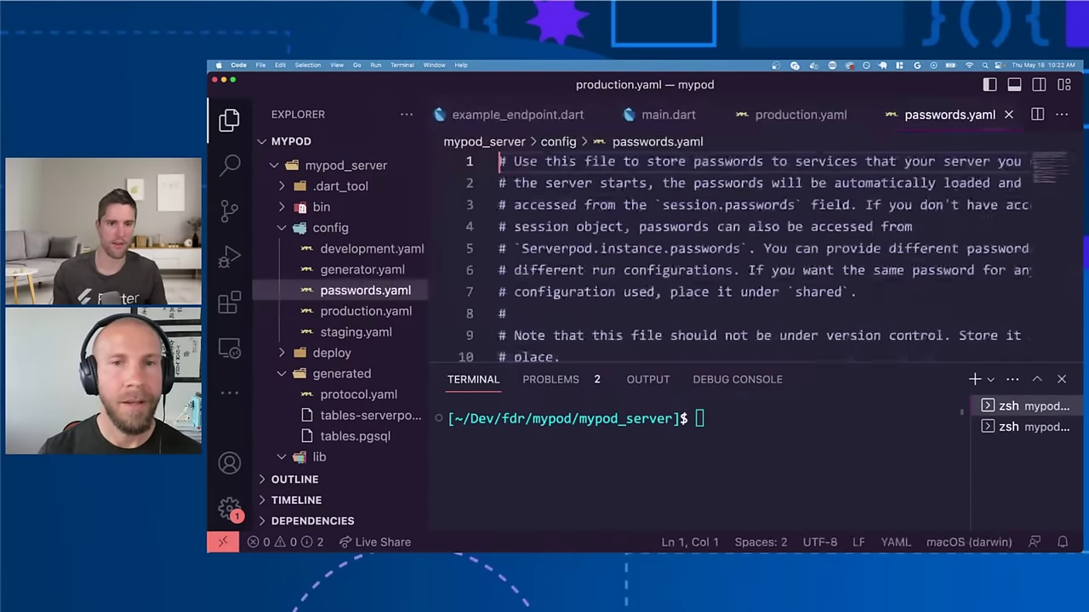
{"action": "scroll", "coordinate": [740, 290], "scroll_direction": "down", "scroll_amount": 5}
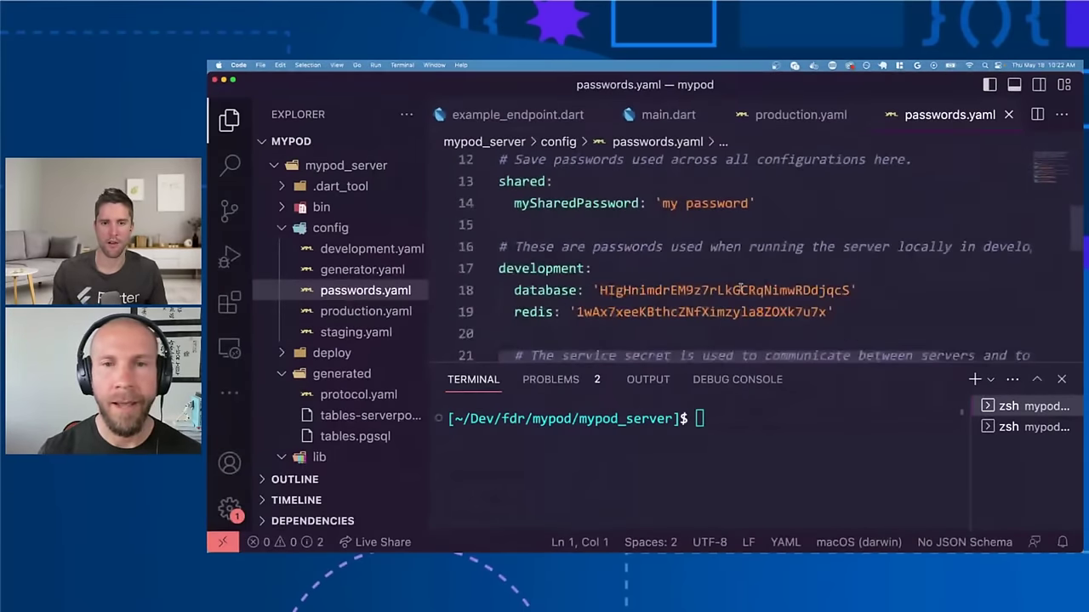
{"action": "scroll", "coordinate": [740, 287], "scroll_direction": "down", "scroll_amount": 8}
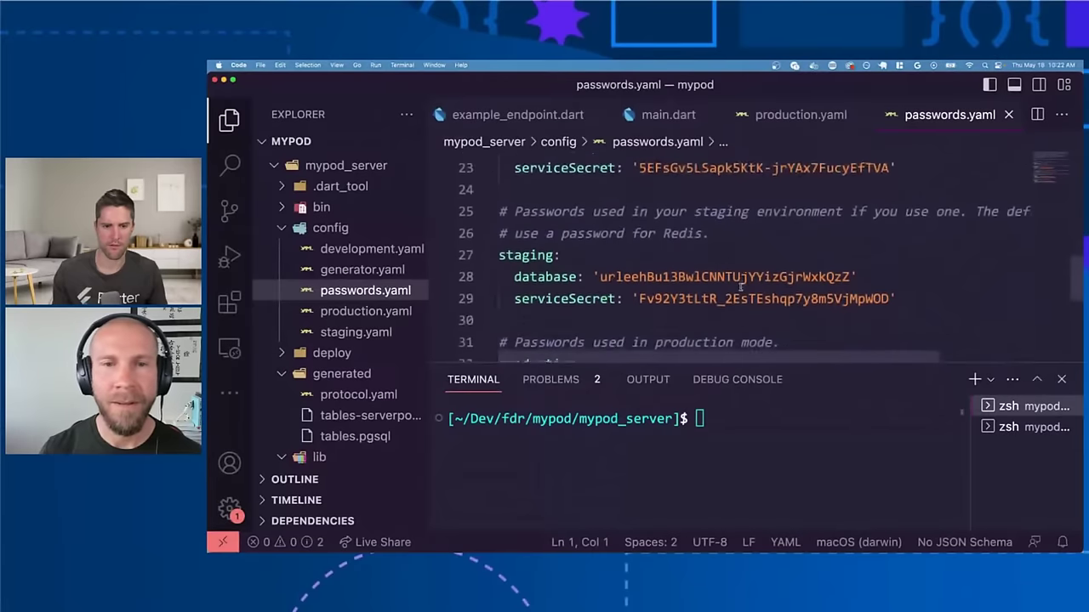
{"action": "scroll", "coordinate": [740, 287], "scroll_direction": "down", "scroll_amount": 1}
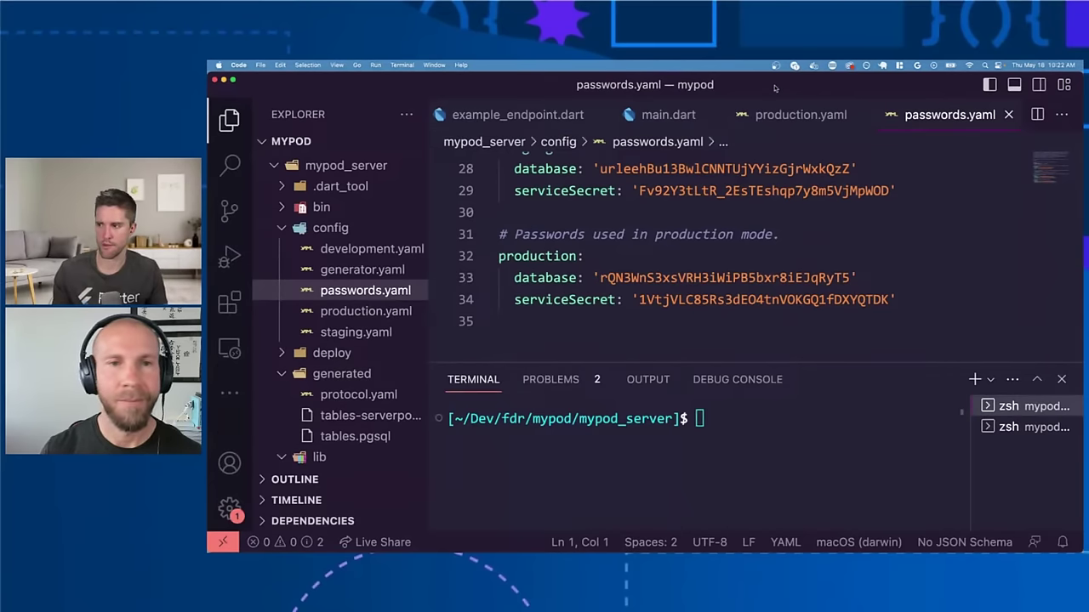
{"action": "key", "text": "super+Tab"}
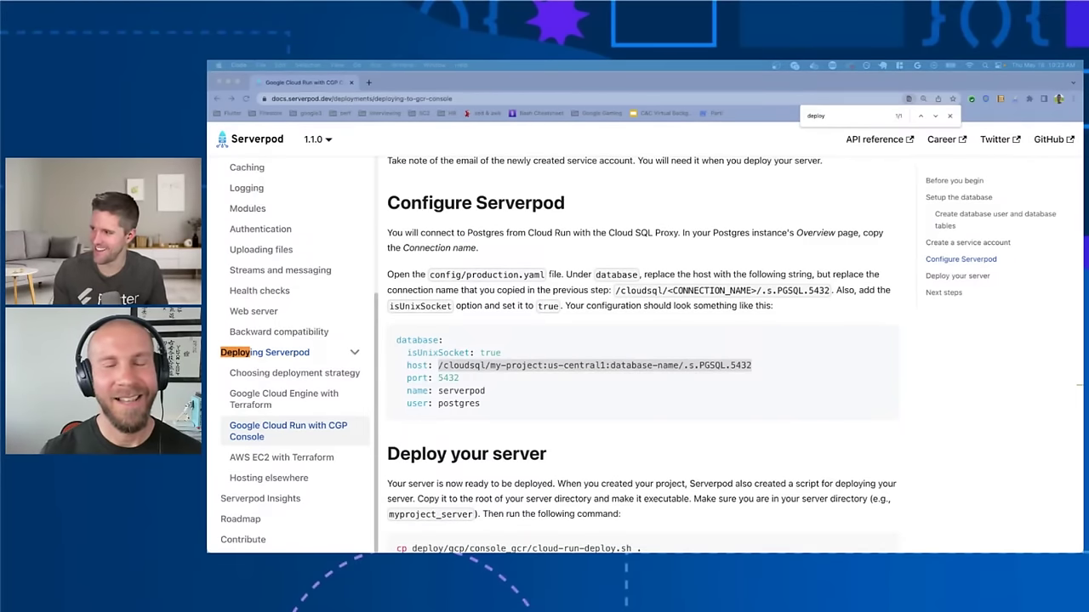
Step: Switch through Mission Control to the desktop showing Cloud SQL
{"action": "key", "text": "ctrl+Up"}
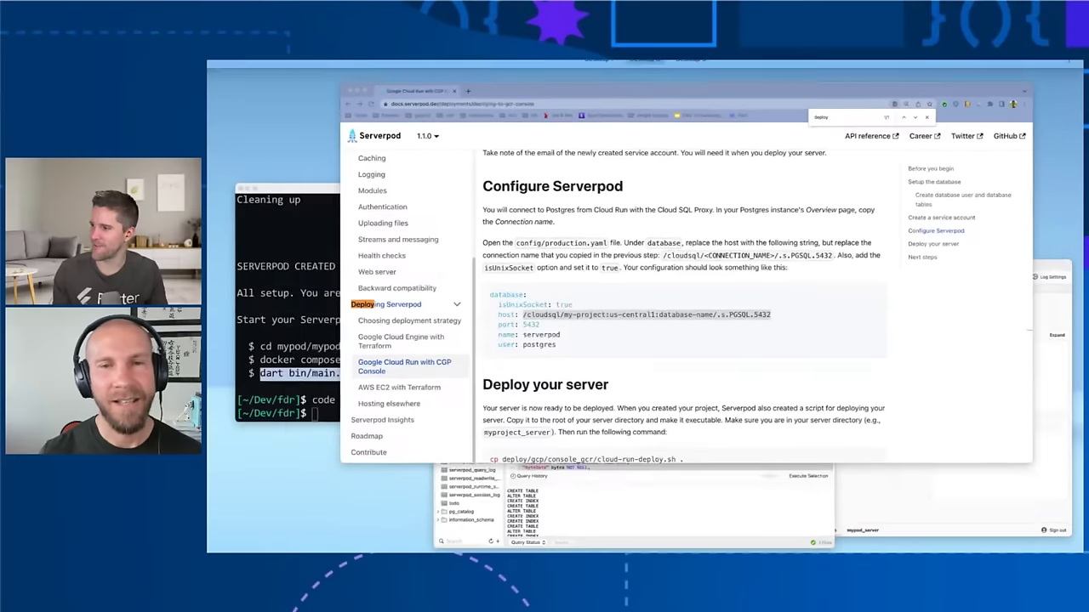
{"action": "left_click", "coordinate": [741, 92]}
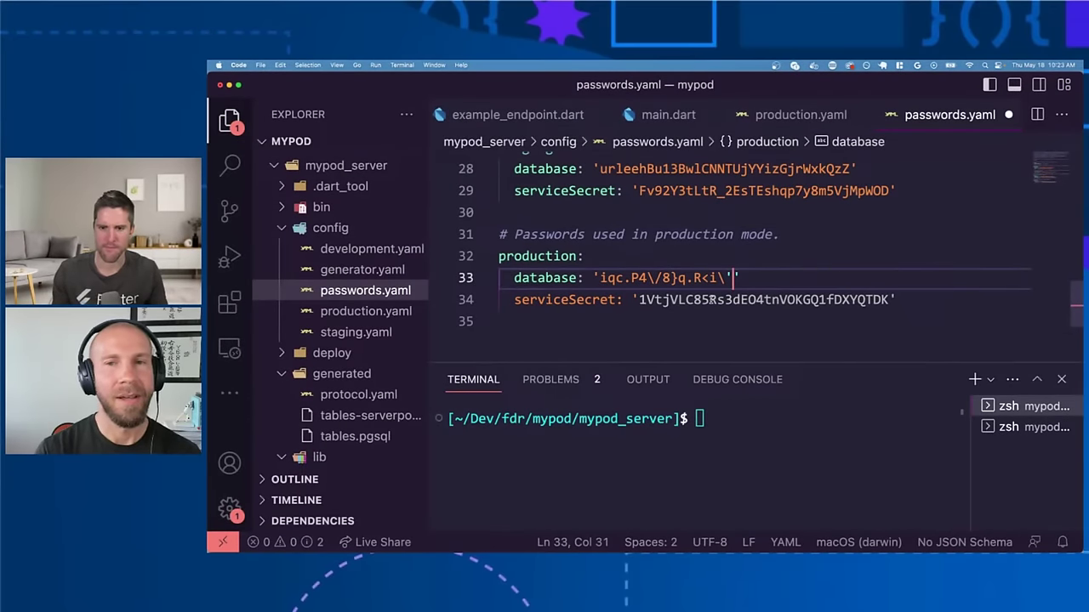
Step: Remove stray quotes around the line 33 database password and rewrap it in single quotes
{"action": "key", "text": "BackSpace"}
{"action": "key", "text": "Left"}
{"action": "key", "text": "Left"}
{"action": "key", "text": "Left"}
{"action": "key", "text": "Left"}
{"action": "key", "text": "Left"}
{"action": "key", "text": "Left"}
{"action": "key", "text": "Left"}
{"action": "key", "text": "Left"}
{"action": "key", "text": "Left"}
{"action": "key", "text": "Left"}
{"action": "key", "text": "Left"}
{"action": "key", "text": "Left"}
{"action": "key", "text": "Left"}
{"action": "key", "text": "Left"}
{"action": "key", "text": "Left"}
{"action": "key", "text": "Left"}
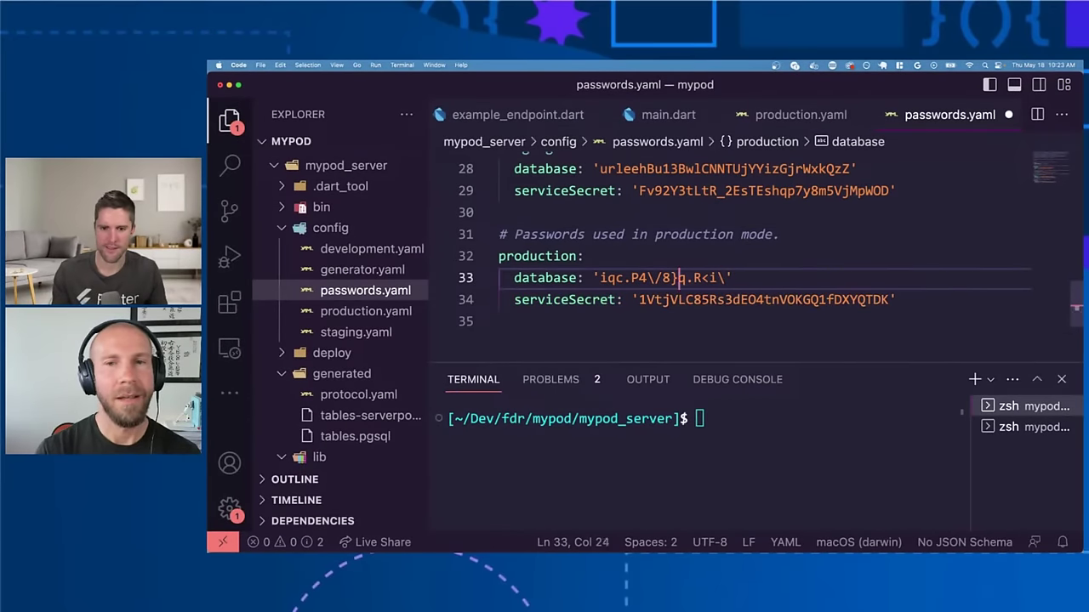
{"action": "key", "text": "Left"}
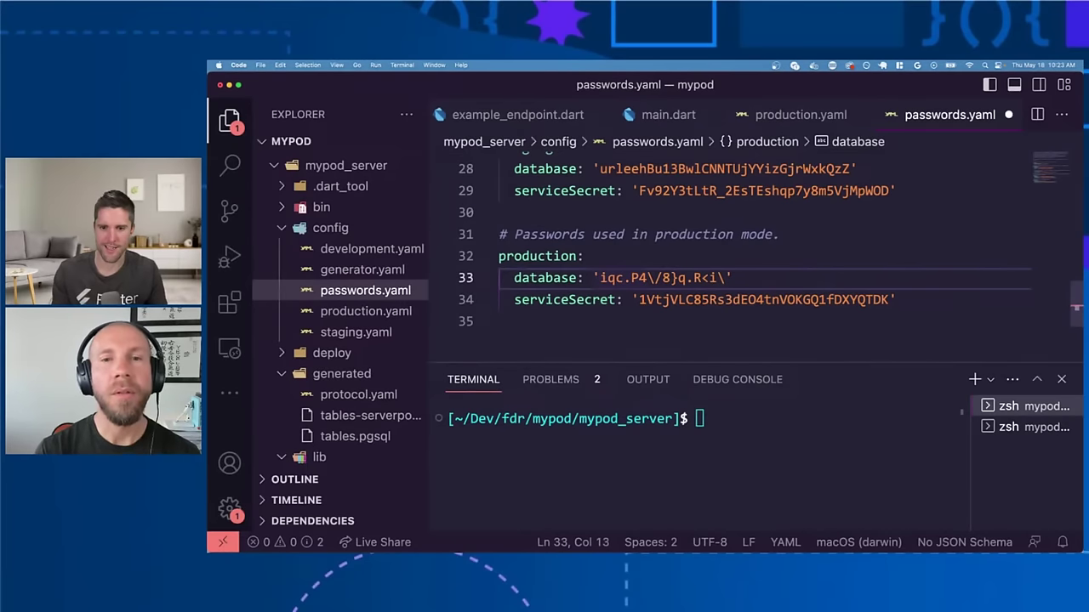
{"action": "key", "text": "End"}
{"action": "key", "text": "BackSpace"}
{"action": "key", "text": "BackSpace"}
{"action": "type", "text": "'"}
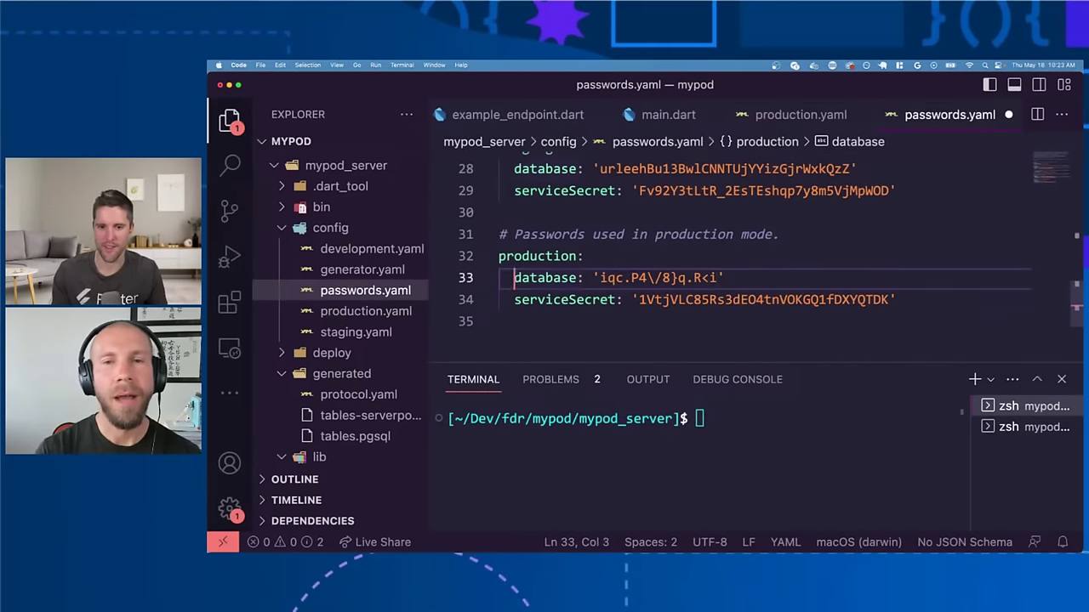
{"action": "key", "text": "Home"}
{"action": "key", "text": "Right"}
{"action": "key", "text": "Right"}
{"action": "key", "text": "Right"}
{"action": "key", "text": "Right"}
{"action": "key", "text": "Right"}
{"action": "key", "text": "Right"}
{"action": "key", "text": "Right"}
{"action": "key", "text": "Right"}
{"action": "key", "text": "Right"}
{"action": "key", "text": "Right"}
{"action": "key", "text": "Delete"}
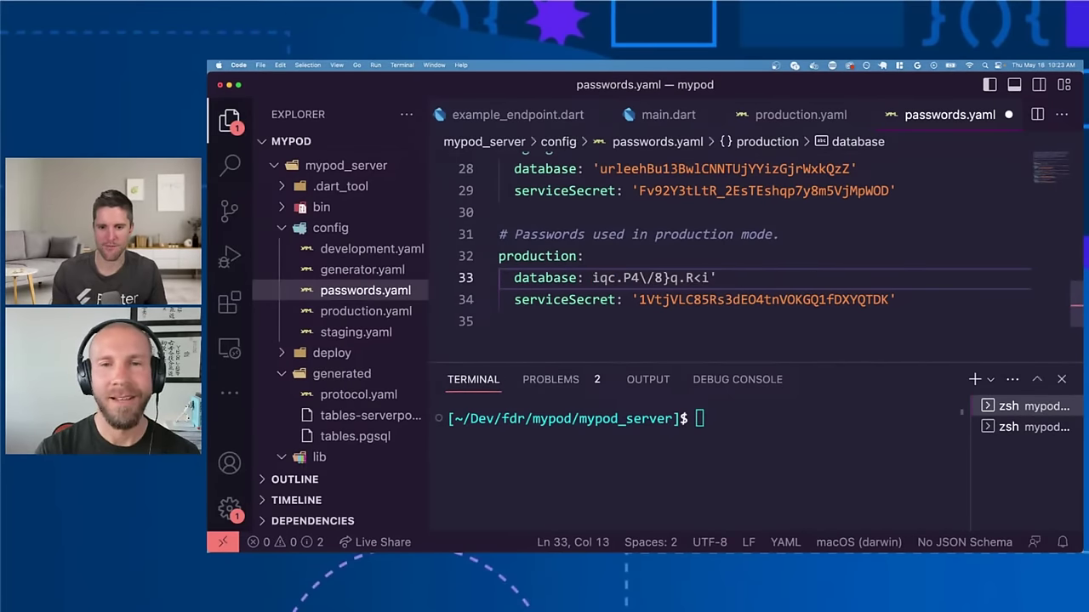
{"action": "type", "text": "'"}
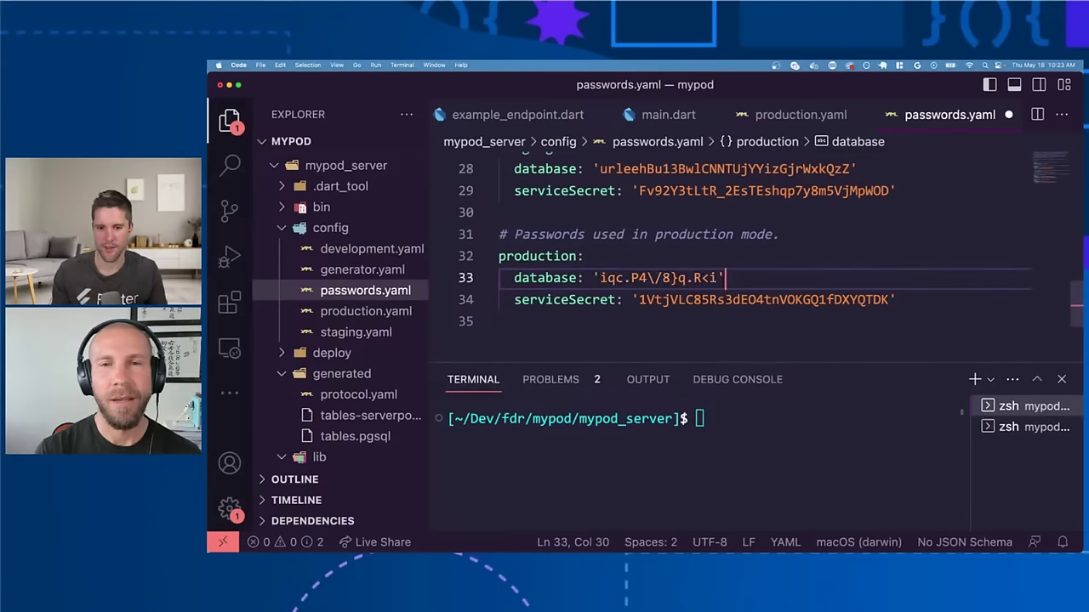
{"action": "key", "text": "End"}
{"action": "key", "text": "BackSpace"}
{"action": "type", "text": "\\''"}
{"action": "key", "text": "BackSpace"}
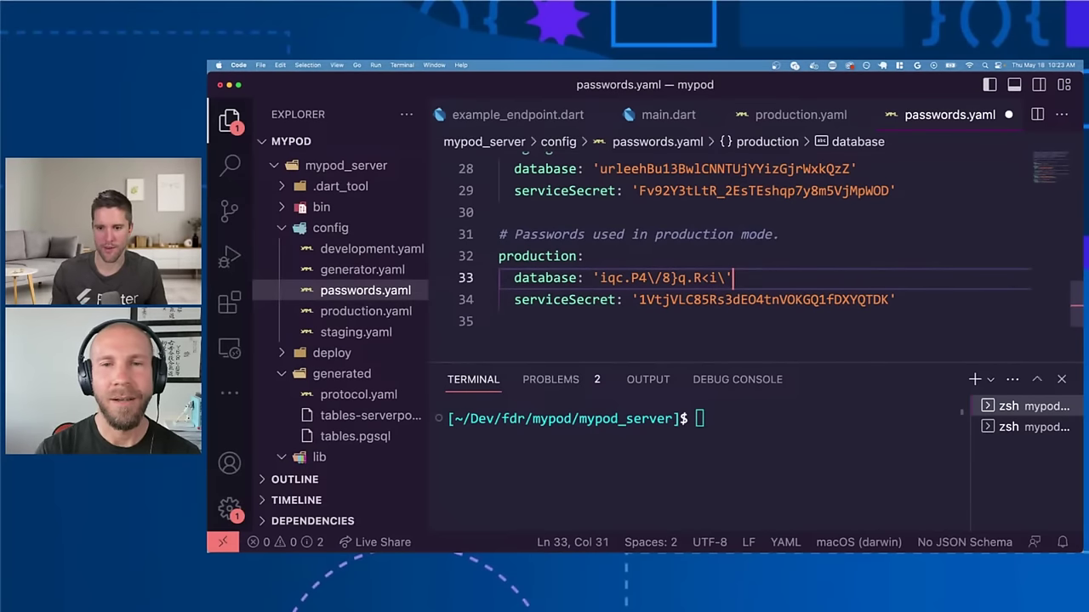
Step: Undo an accidental quote added to the service secret on line 34
{"action": "left_click", "coordinate": [710, 299]}
{"action": "type", "text": "'"}
{"action": "key", "text": "super+z"}
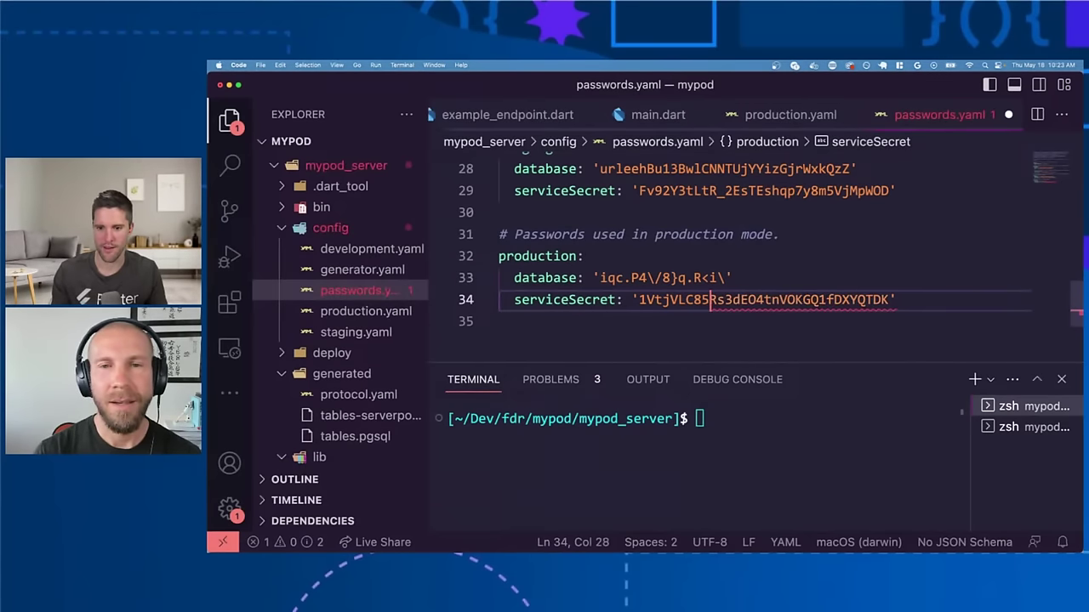
{"action": "key", "text": "super+z"}
{"action": "left_click", "coordinate": [741, 299]}
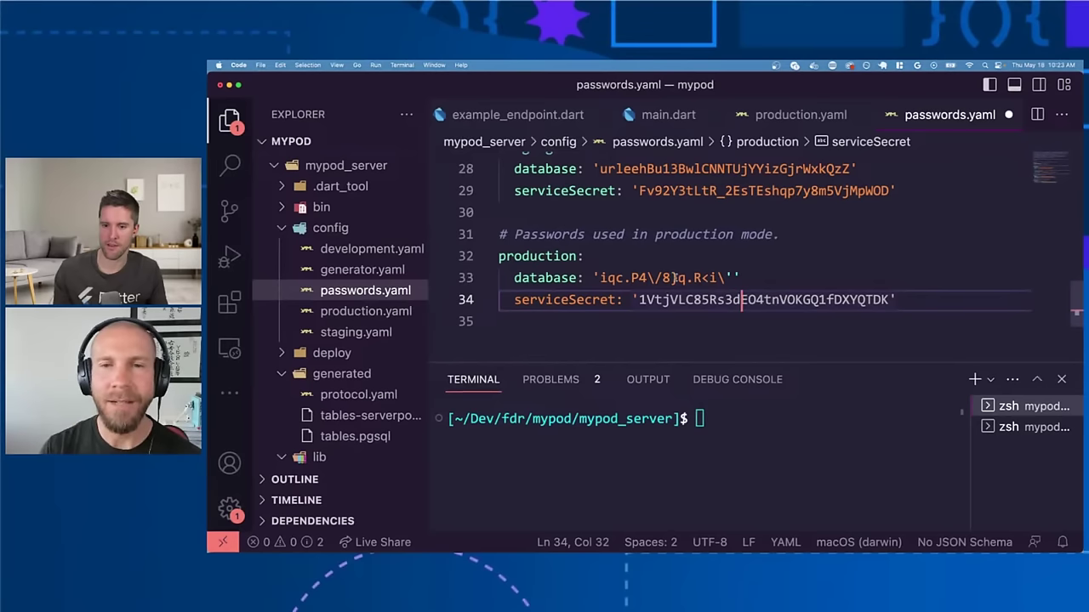
Step: Clean up the backslashes and the duplicate closing quote in the line 33 password
{"action": "left_click", "coordinate": [718, 277]}
{"action": "type", "text": "\\"}
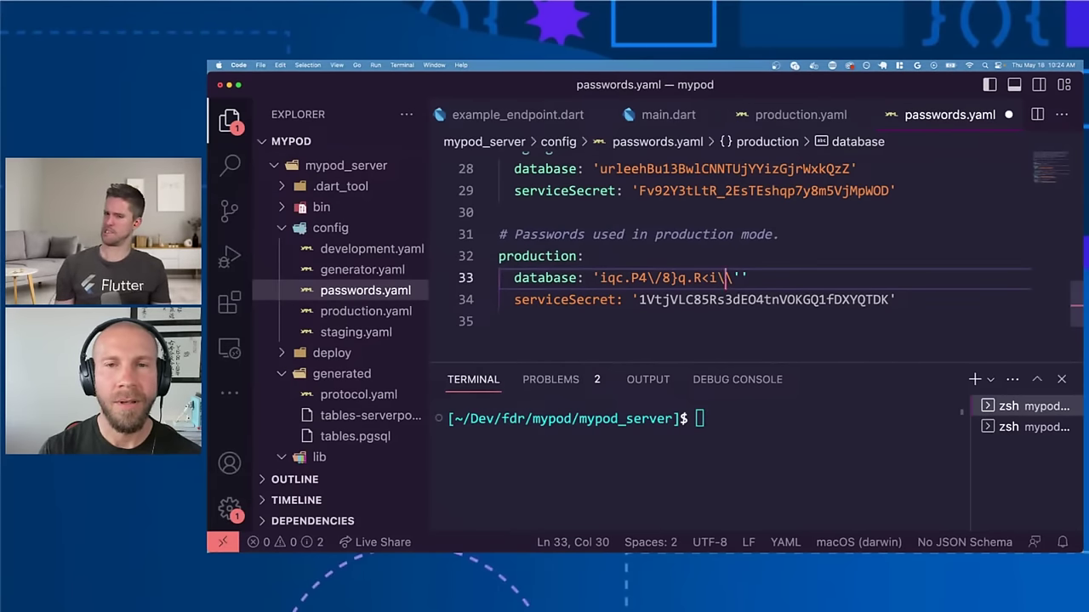
{"action": "key", "text": "BackSpace"}
{"action": "key", "text": "Left"}
{"action": "key", "text": "Left"}
{"action": "key", "text": "Left"}
{"action": "key", "text": "Left"}
{"action": "key", "text": "Left"}
{"action": "key", "text": "Left"}
{"action": "key", "text": "Left"}
{"action": "key", "text": "Left"}
{"action": "key", "text": "Left"}
{"action": "type", "text": "\\"}
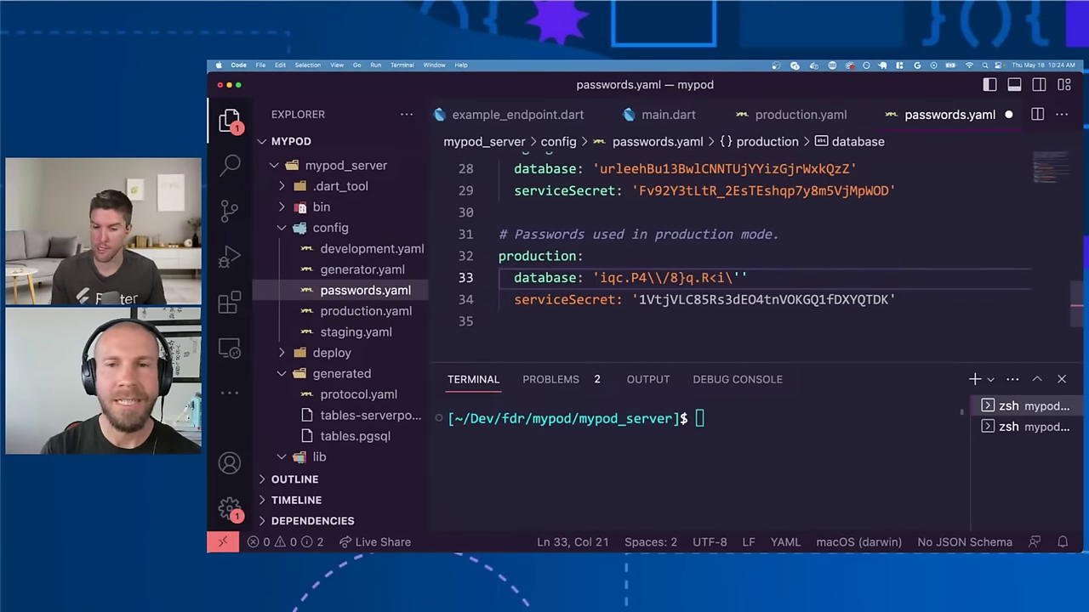
{"action": "key", "text": "Right"}
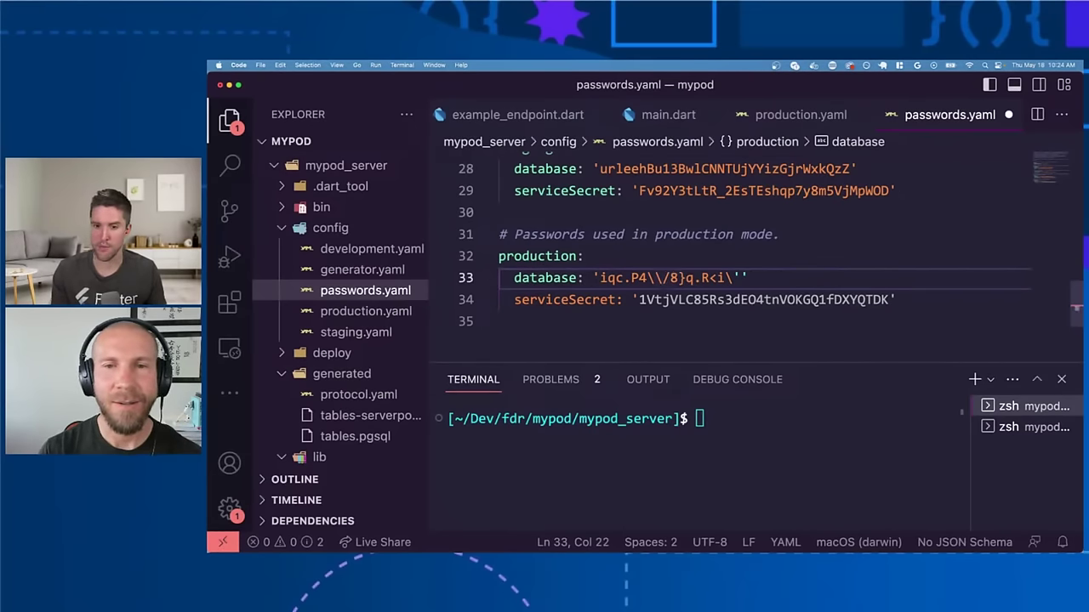
{"action": "key", "text": "Left"}
{"action": "key", "text": "BackSpace"}
{"action": "key", "text": "End"}
{"action": "key", "text": "Left"}
{"action": "key", "text": "Left"}
{"action": "key", "text": "BackSpace"}
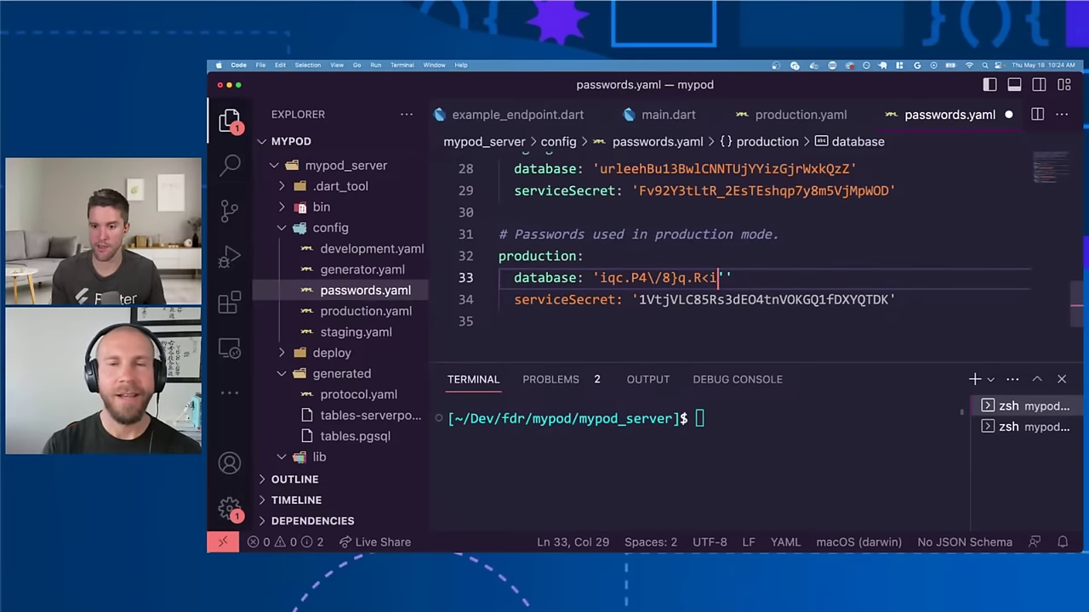
{"action": "key", "text": "Delete"}
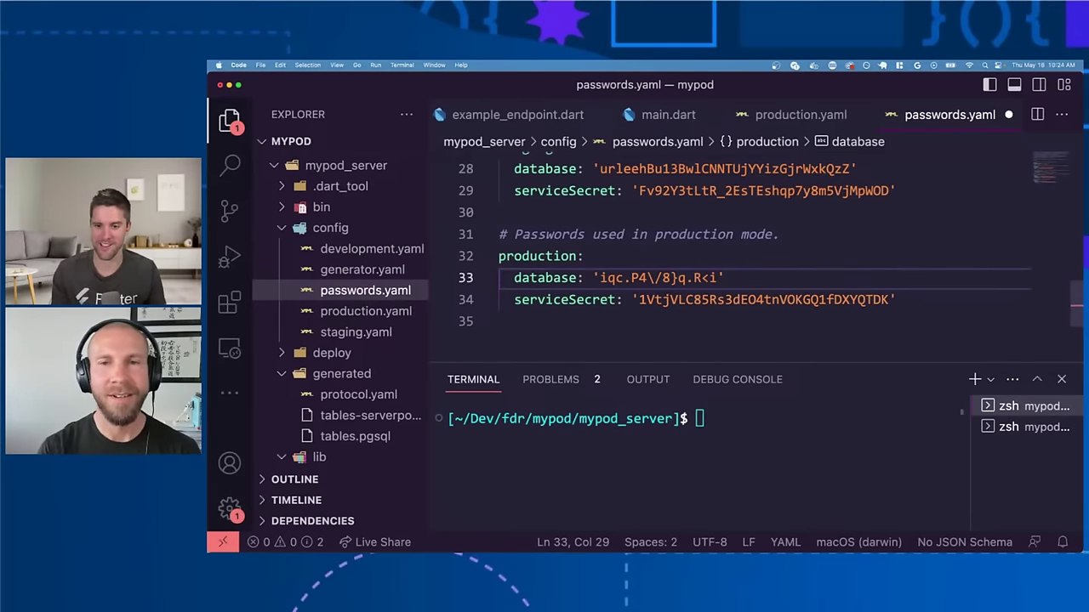
{"action": "key", "text": "ctrl+Up"}
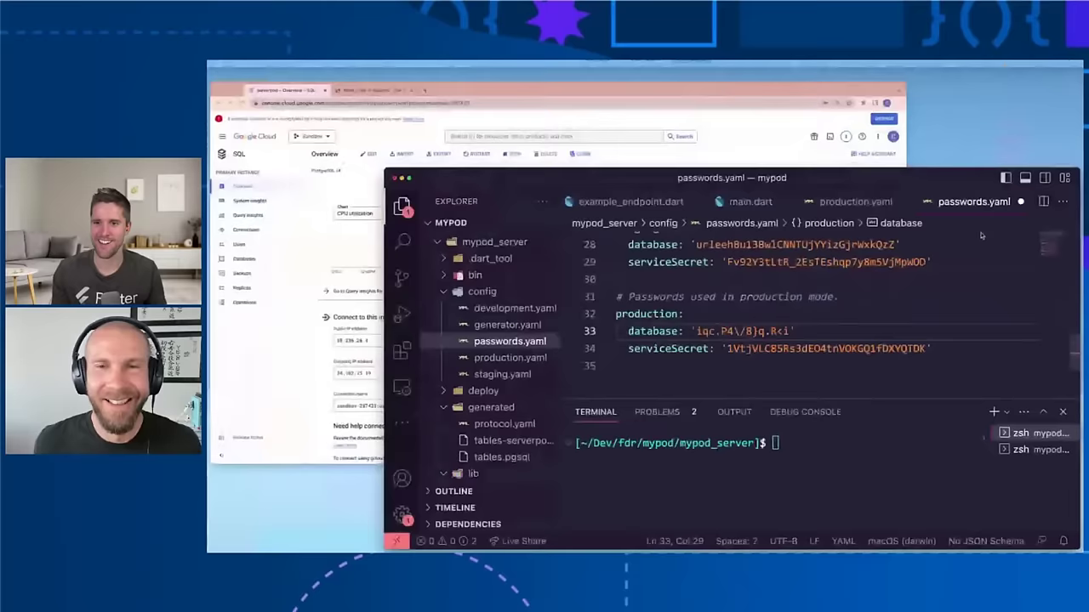
Step: Open the Change password dialog for the serverpod instance's postgres user
{"action": "left_click", "coordinate": [551, 300]}
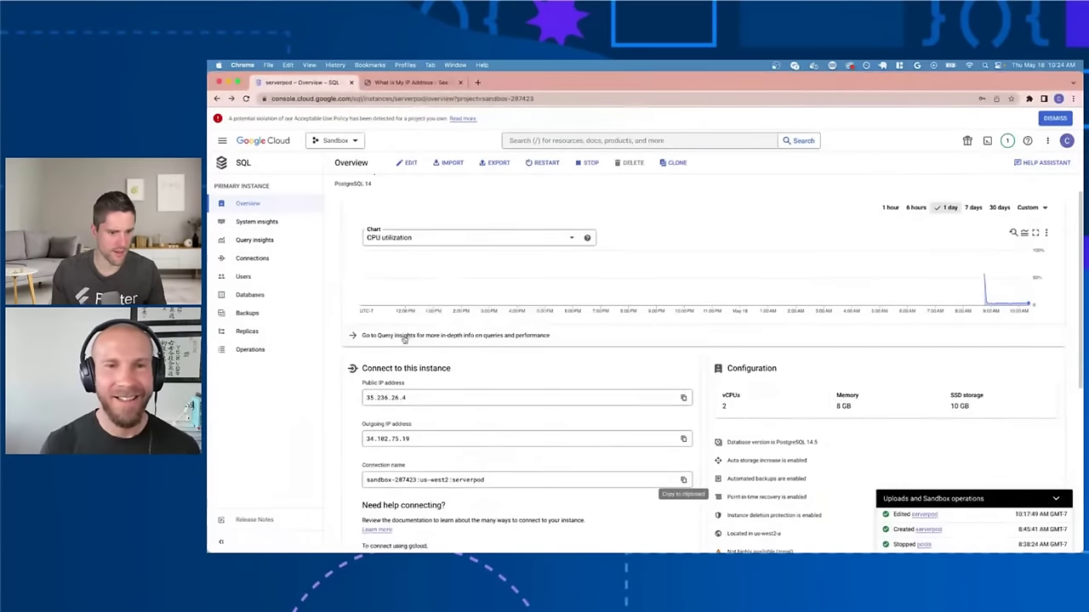
{"action": "left_click", "coordinate": [246, 277]}
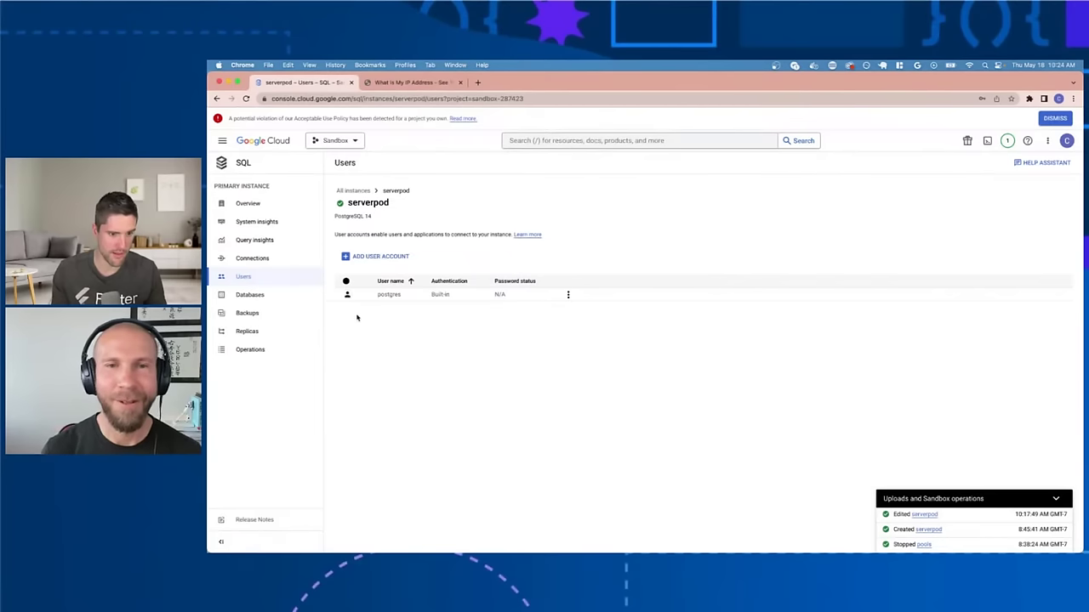
{"action": "left_click", "coordinate": [568, 294]}
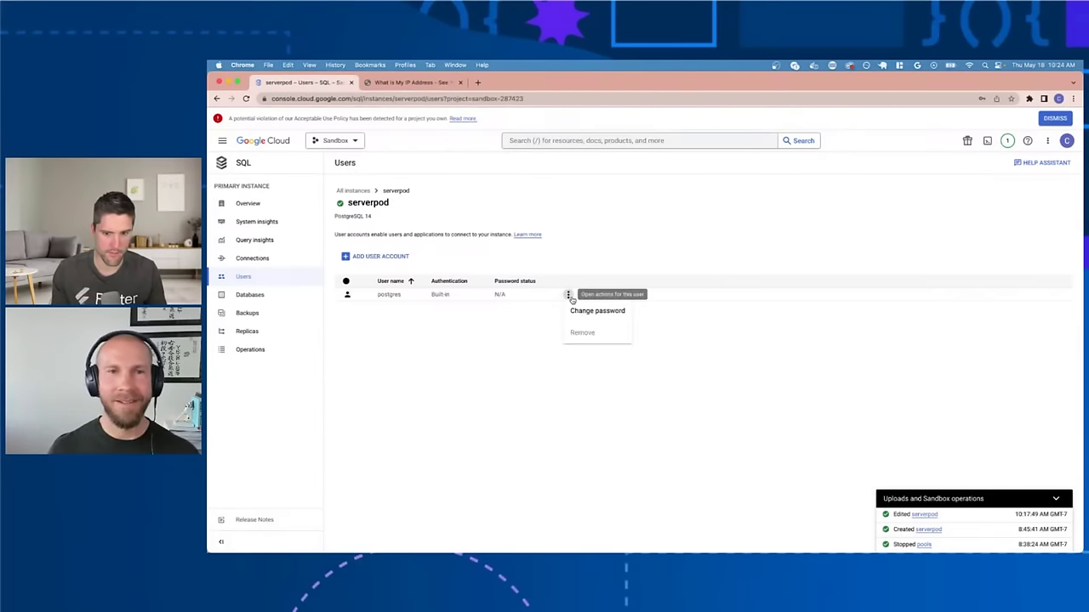
{"action": "left_click", "coordinate": [585, 316]}
Step: Generate a new random password, select it, and confirm the change
{"action": "left_click", "coordinate": [717, 342]}
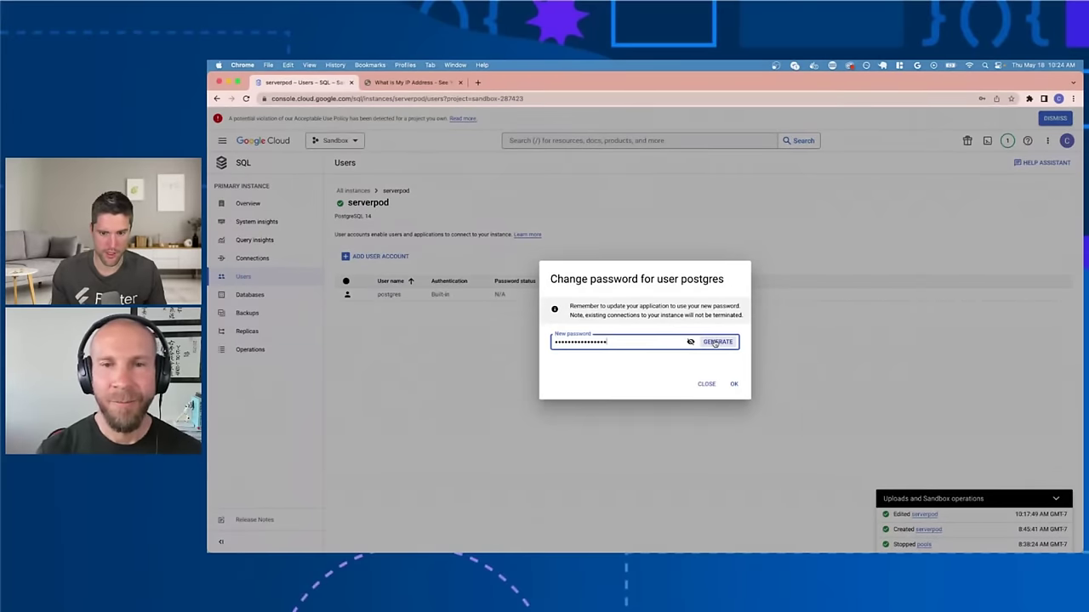
{"action": "left_click", "coordinate": [689, 342]}
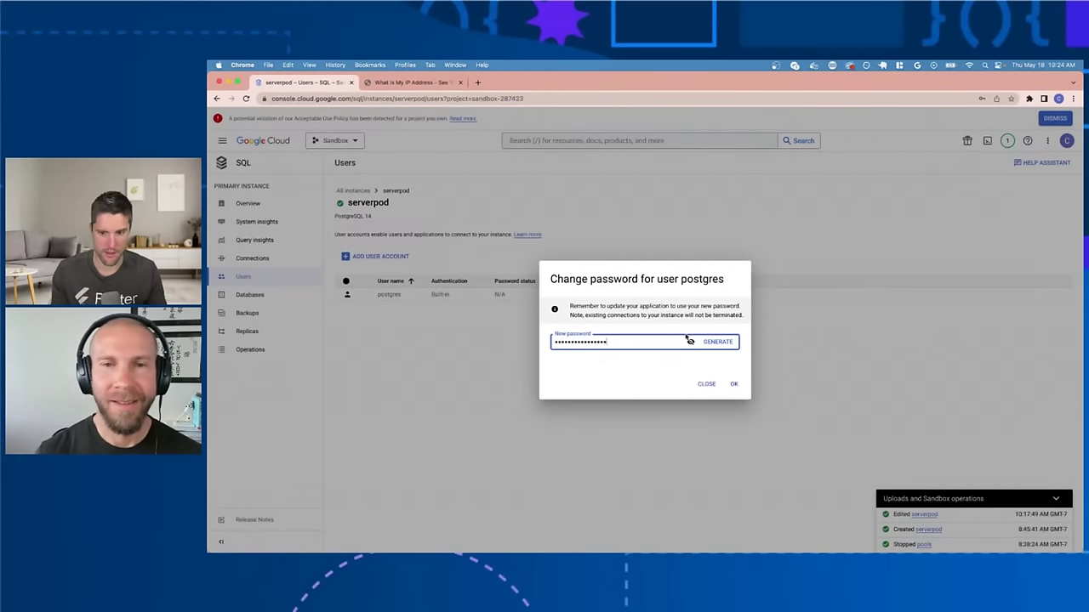
{"action": "left_click", "coordinate": [689, 341]}
{"action": "left_click", "coordinate": [688, 341]}
{"action": "left_click", "coordinate": [689, 341]}
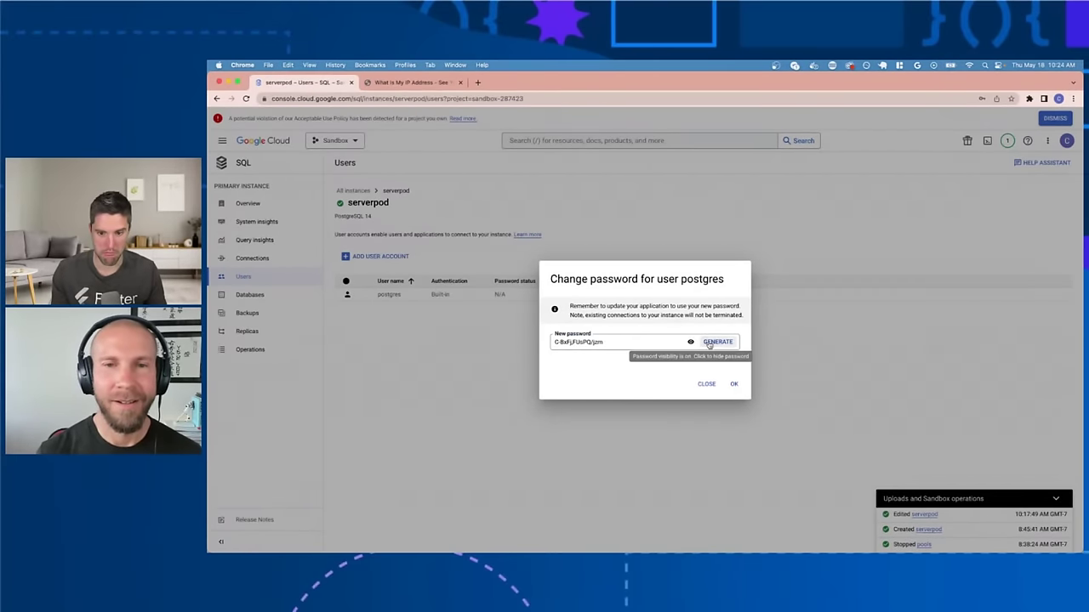
{"action": "left_click", "coordinate": [710, 342]}
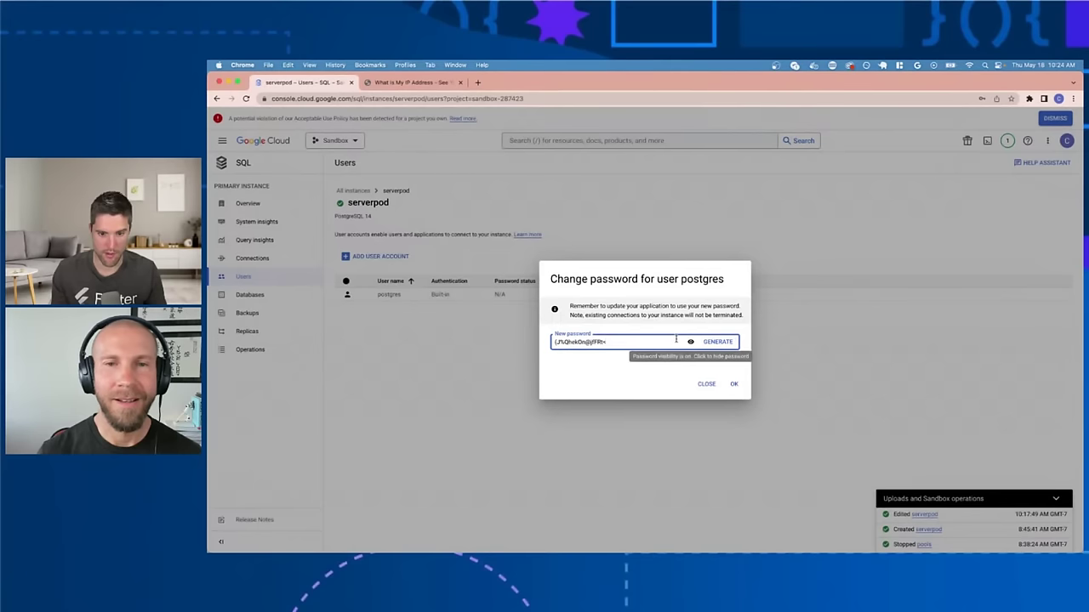
{"action": "key", "text": "super+a"}
{"action": "key", "text": "super+c"}
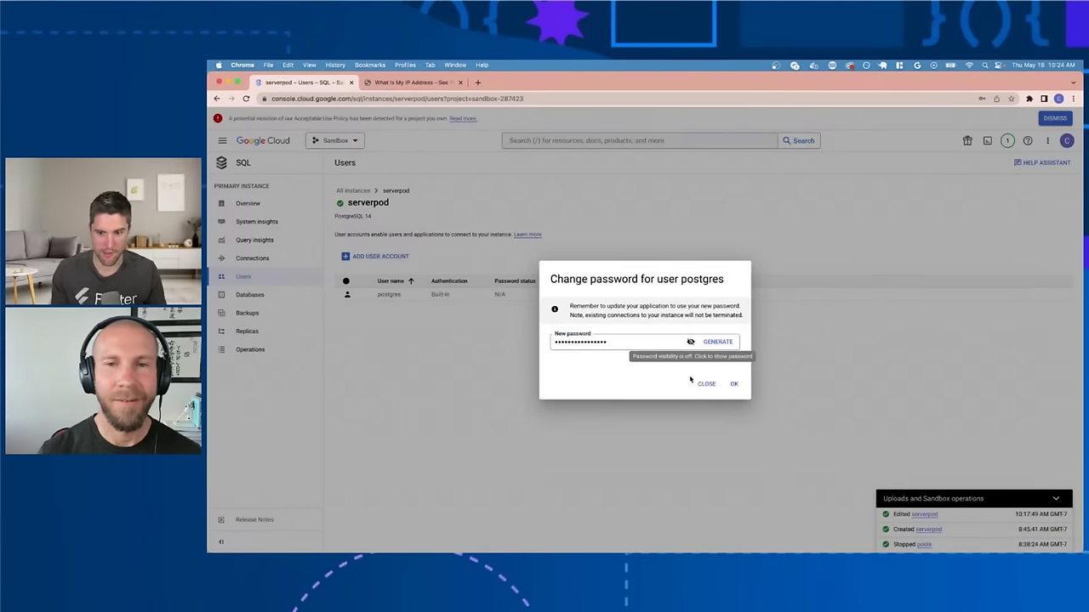
{"action": "left_click", "coordinate": [733, 384]}
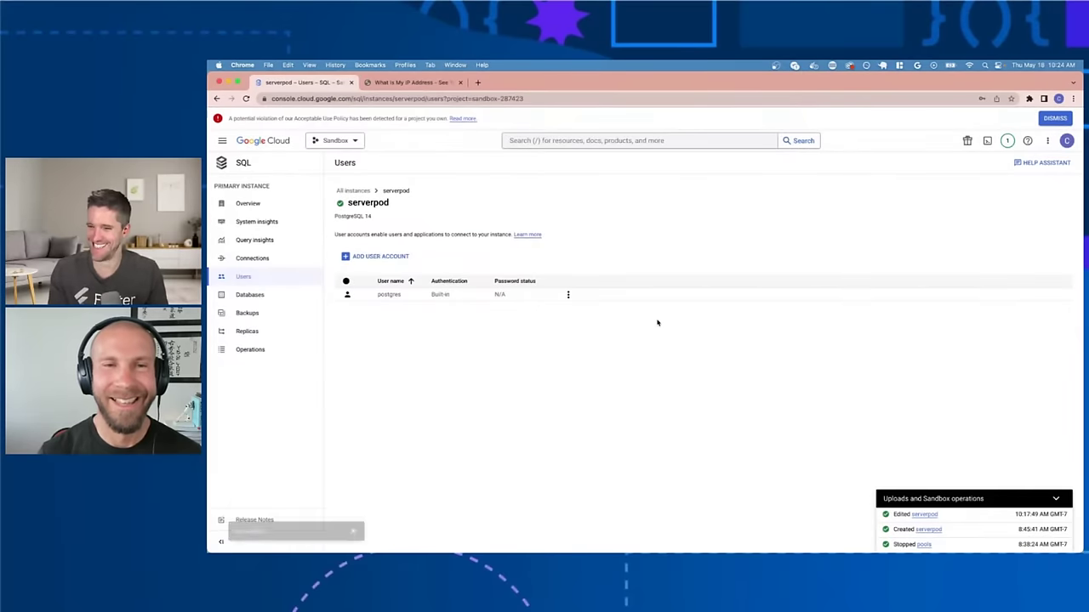
Step: Paste the new password over the production database value in passwords.yaml, save, and close it
{"action": "key", "text": "super+Tab"}
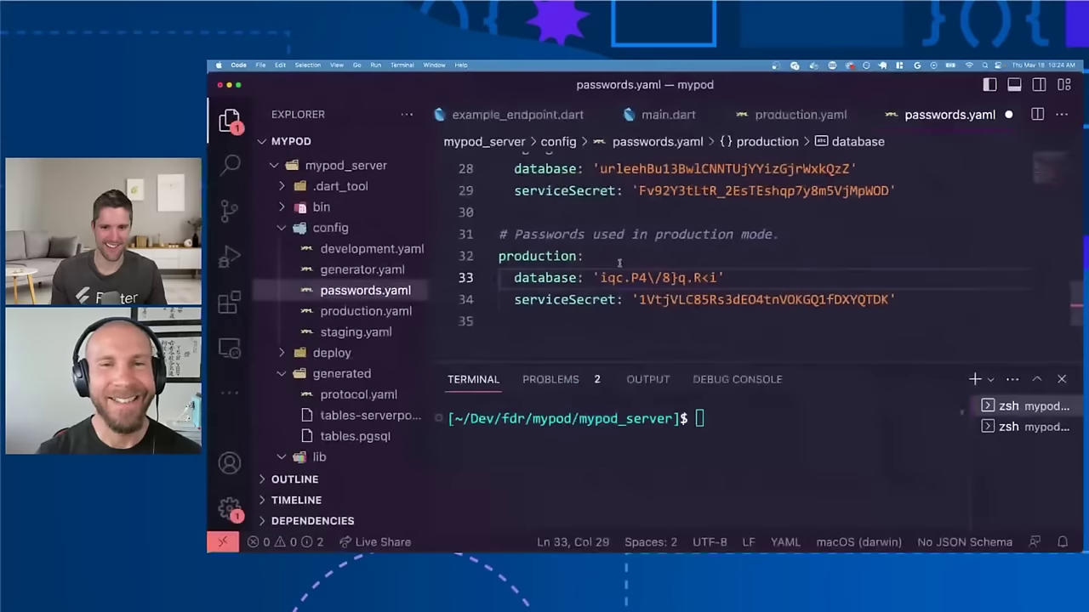
{"action": "left_click_drag", "start_coordinate": [601, 277], "coordinate": [719, 277]}
{"action": "key", "text": "super+v"}
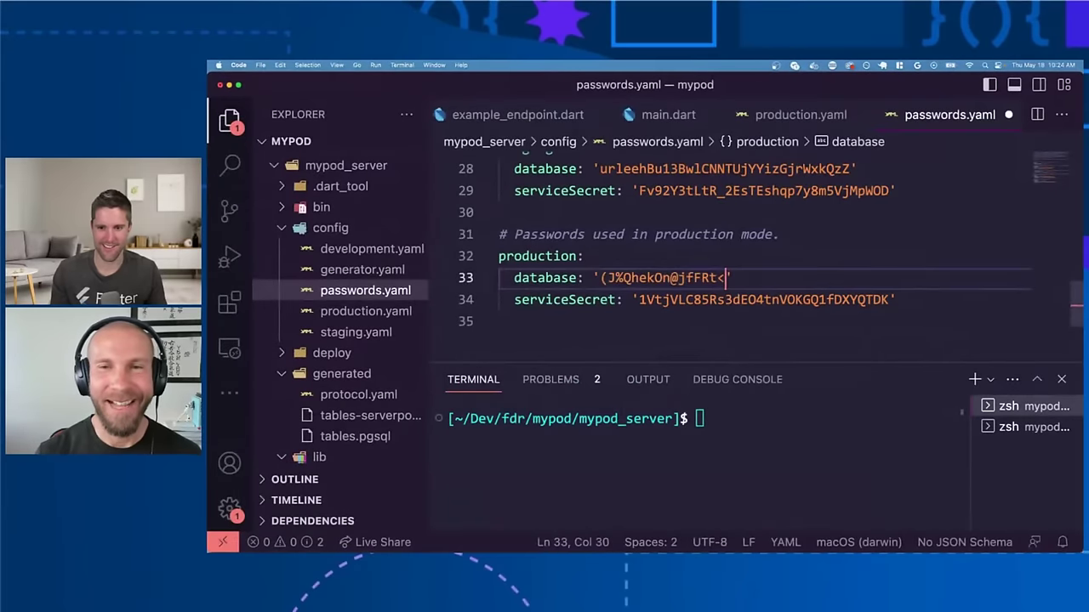
{"action": "key", "text": "super+s"}
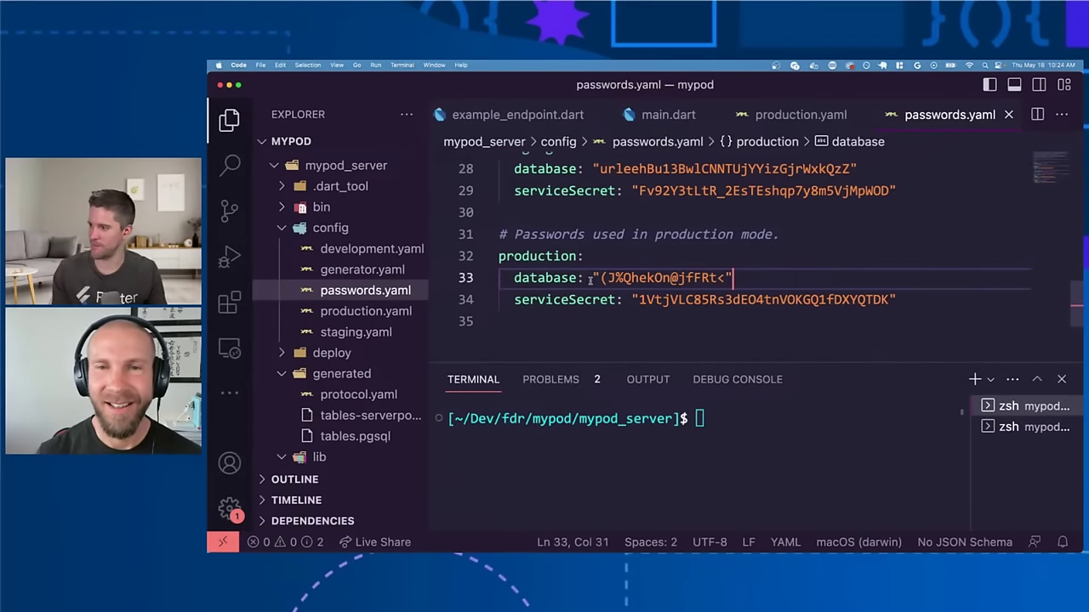
{"action": "left_click", "coordinate": [544, 312]}
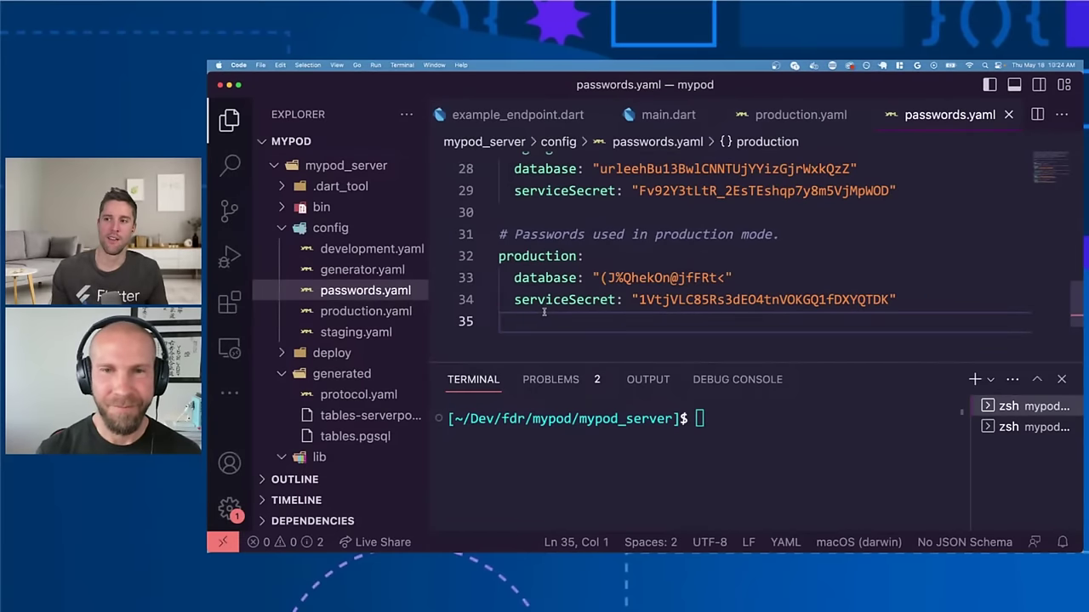
{"action": "scroll", "coordinate": [544, 312], "scroll_direction": "up", "scroll_amount": 3}
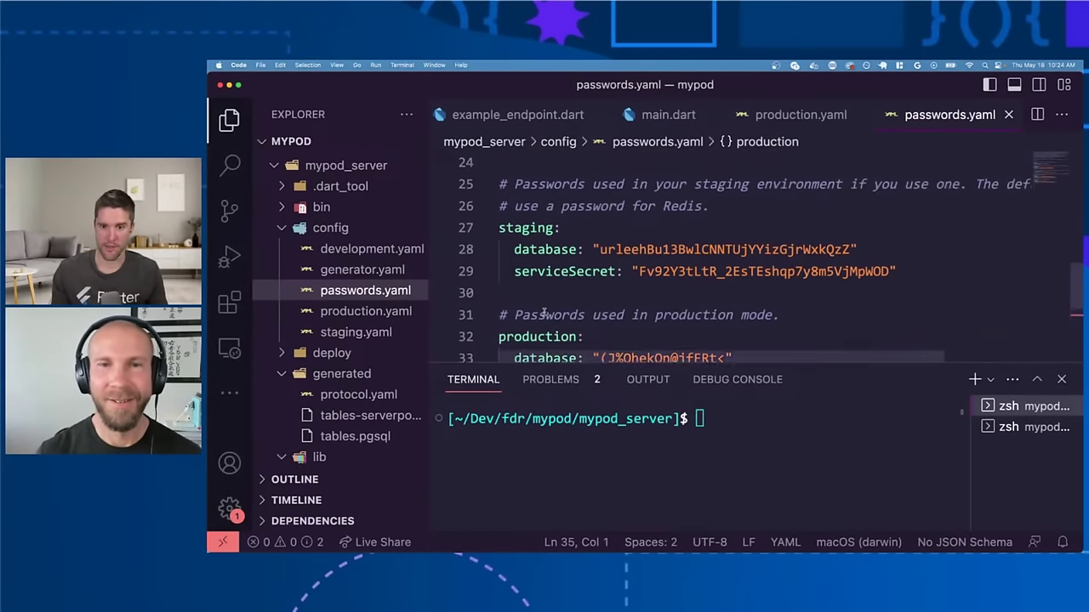
{"action": "scroll", "coordinate": [543, 313], "scroll_direction": "up", "scroll_amount": 6}
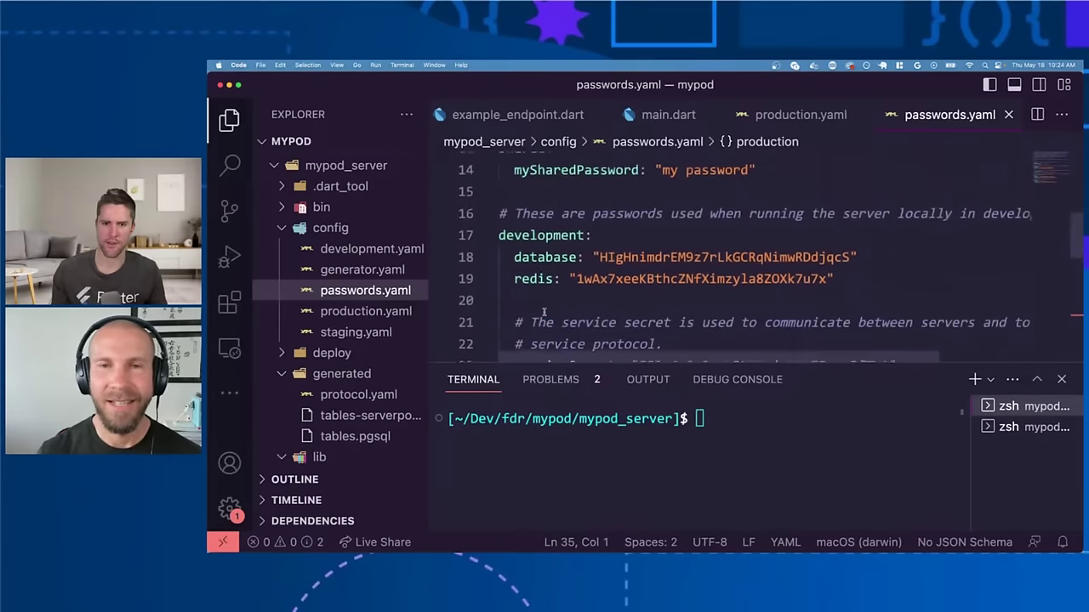
{"action": "key", "text": "super+w"}
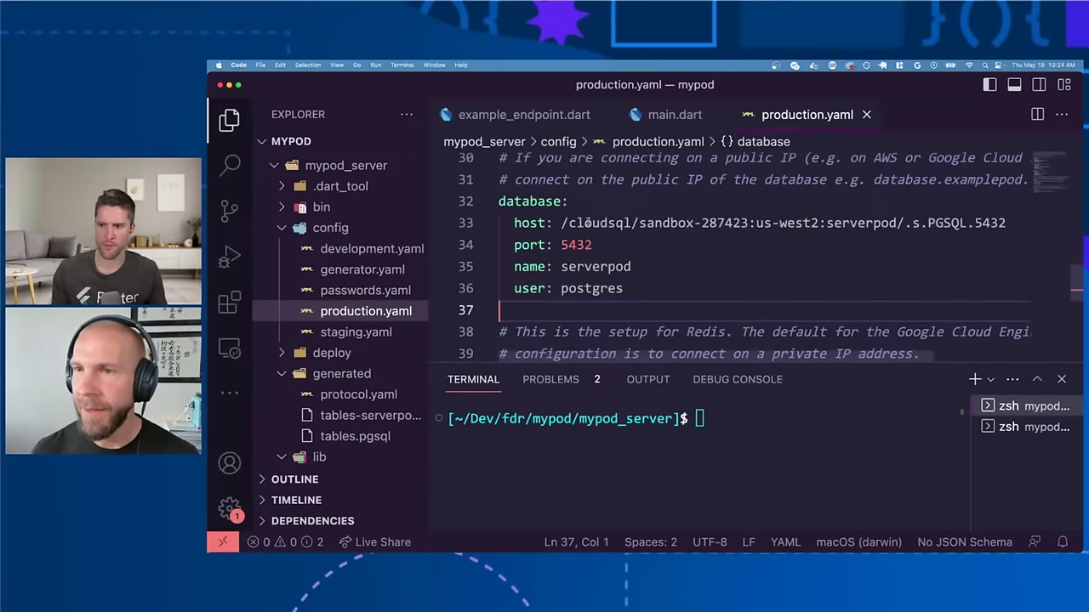
Step: Close production.yaml and scroll the Serverpod docs to the Deploy your server section
{"action": "key", "text": "super+w"}
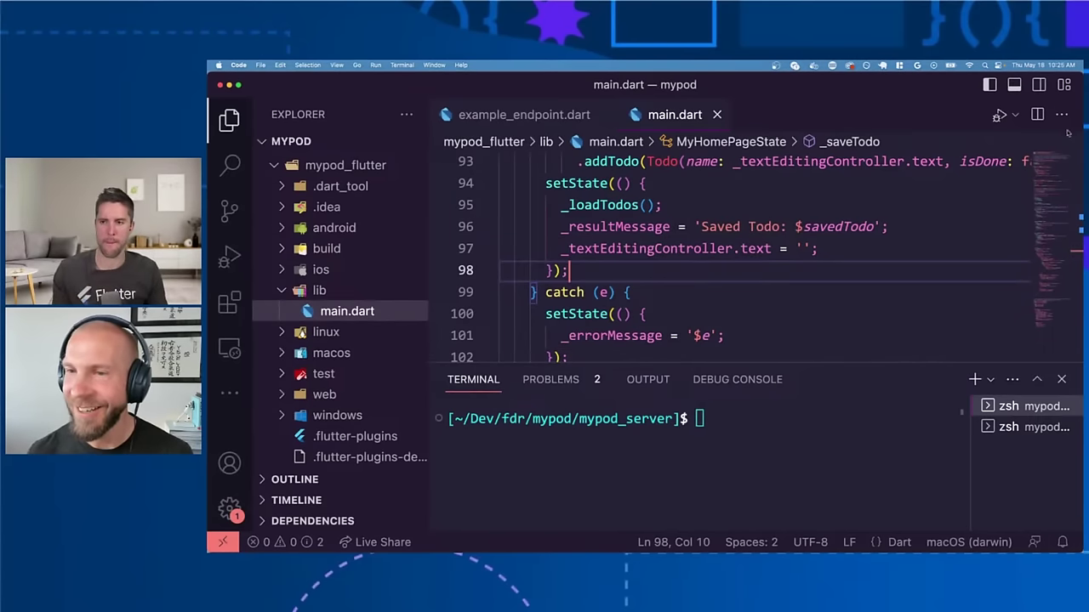
{"action": "key", "text": "ctrl+Up"}
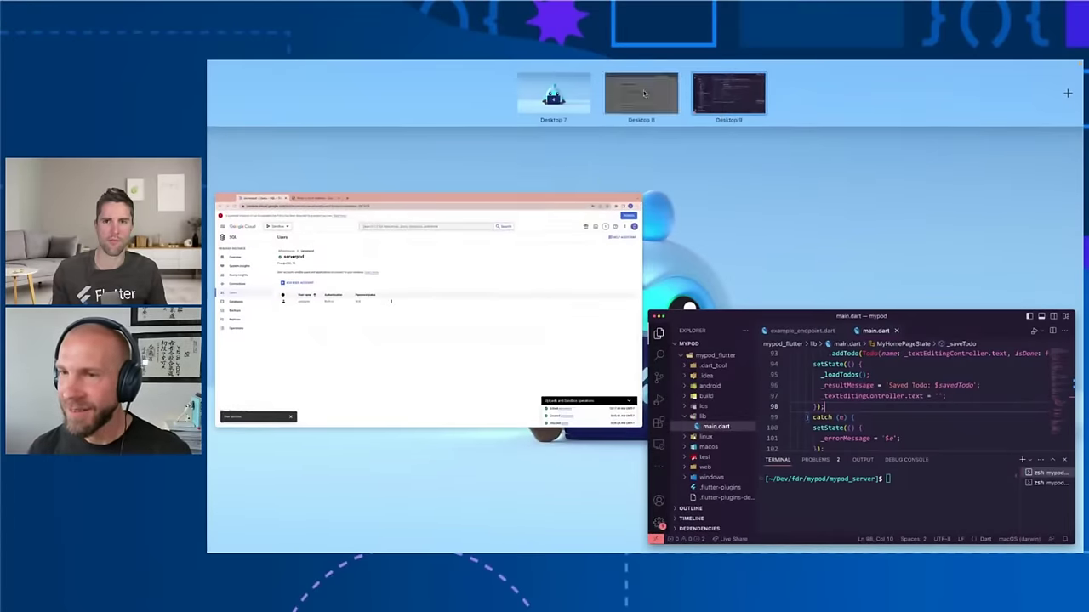
{"action": "left_click", "coordinate": [554, 90]}
{"action": "scroll", "coordinate": [541, 365], "scroll_direction": "down", "scroll_amount": 5}
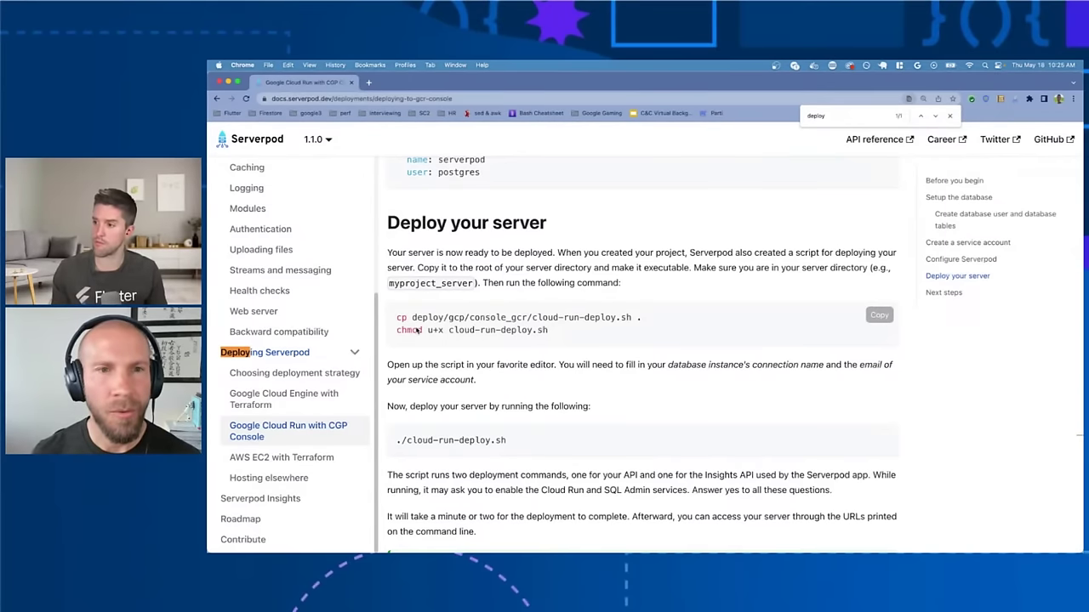
Step: Select and copy the 'cp deploy/gcp/console_gcr/cloud-run-deploy.sh .' line from the Serverpod docs
{"action": "key", "text": "ctrl+Up"}
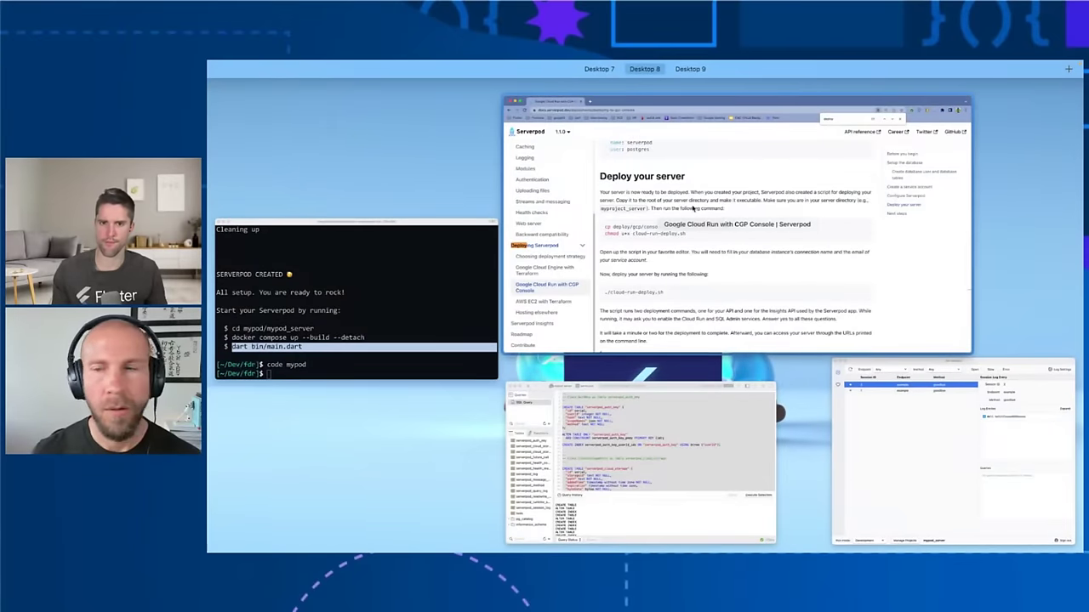
{"action": "left_click", "coordinate": [694, 209]}
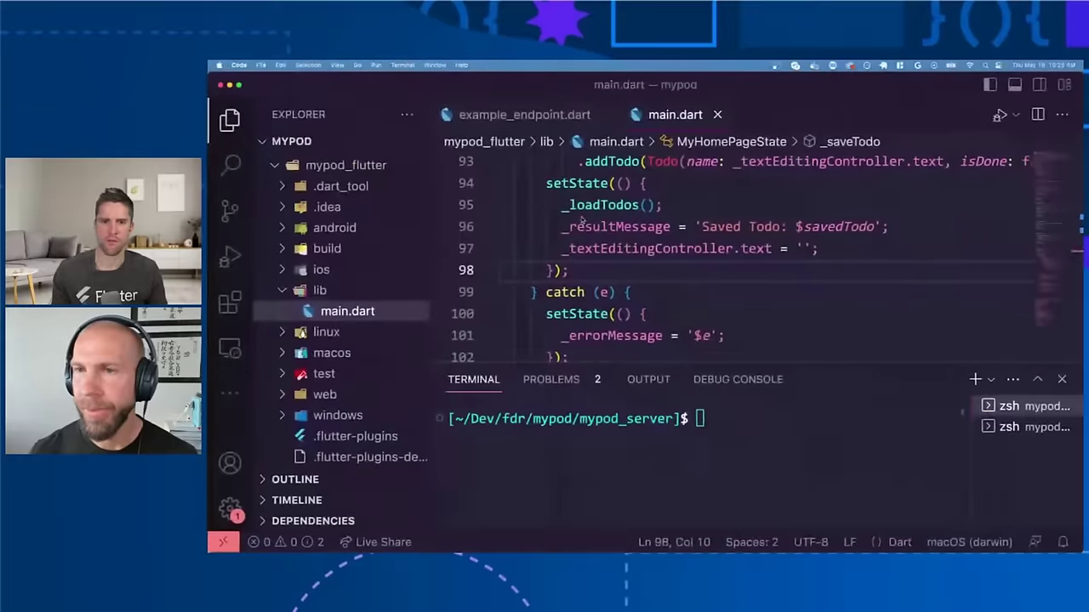
{"action": "key", "text": "ctrl+Up"}
{"action": "left_click", "coordinate": [581, 216]}
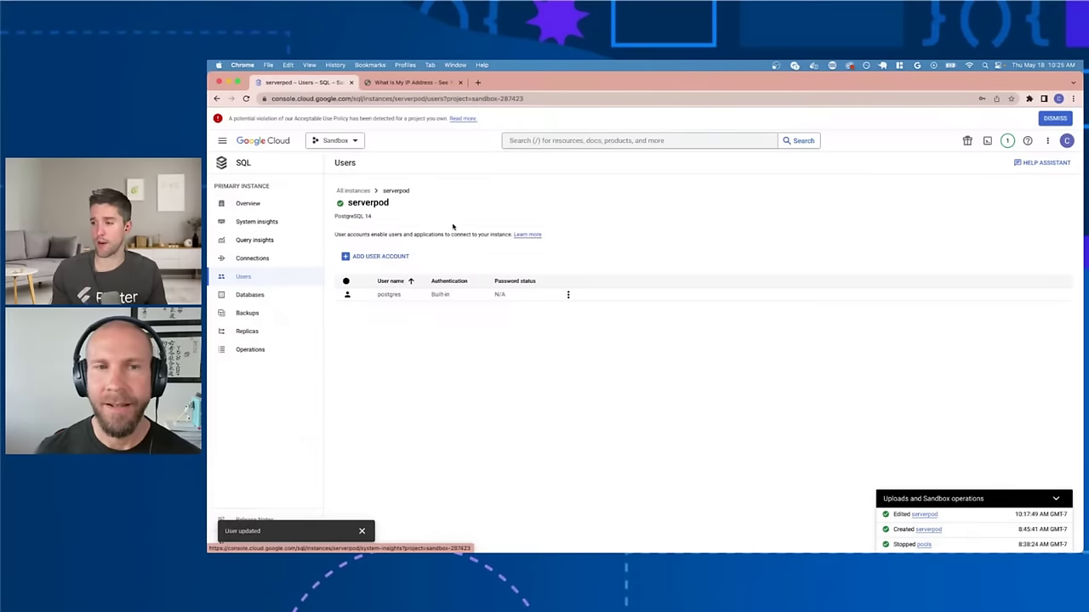
{"action": "key", "text": "ctrl+Left"}
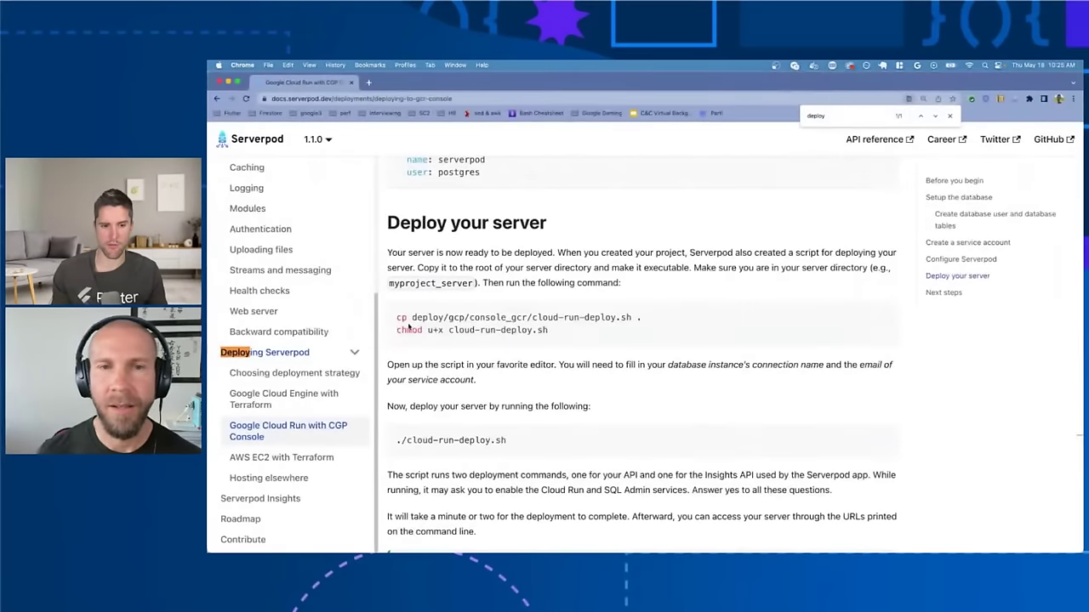
{"action": "left_click_drag", "start_coordinate": [397, 317], "coordinate": [656, 320]}
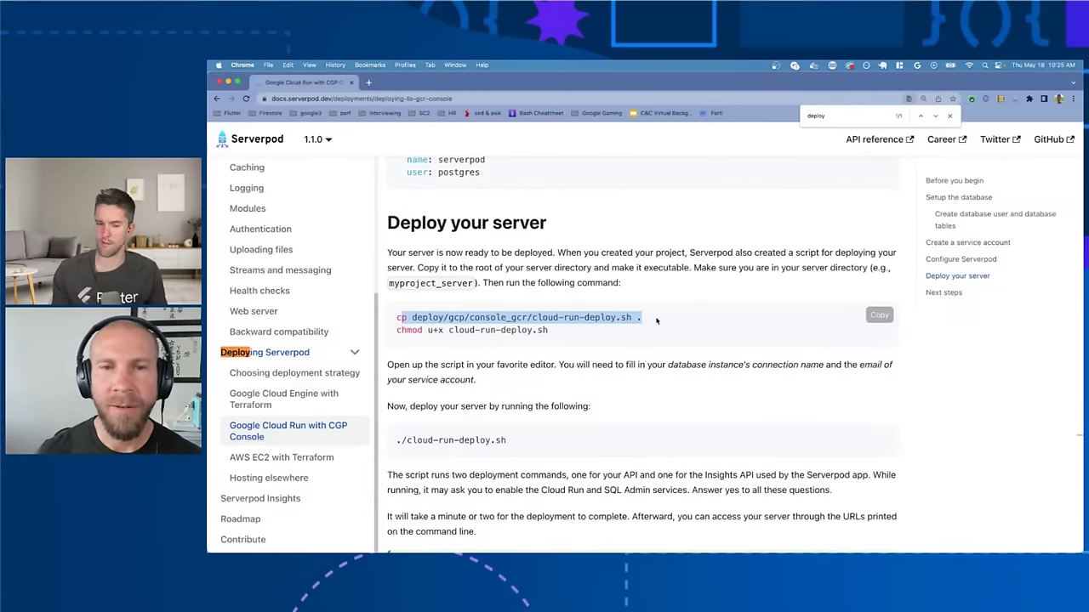
{"action": "scroll", "coordinate": [441, 339], "scroll_direction": "up", "scroll_amount": 2}
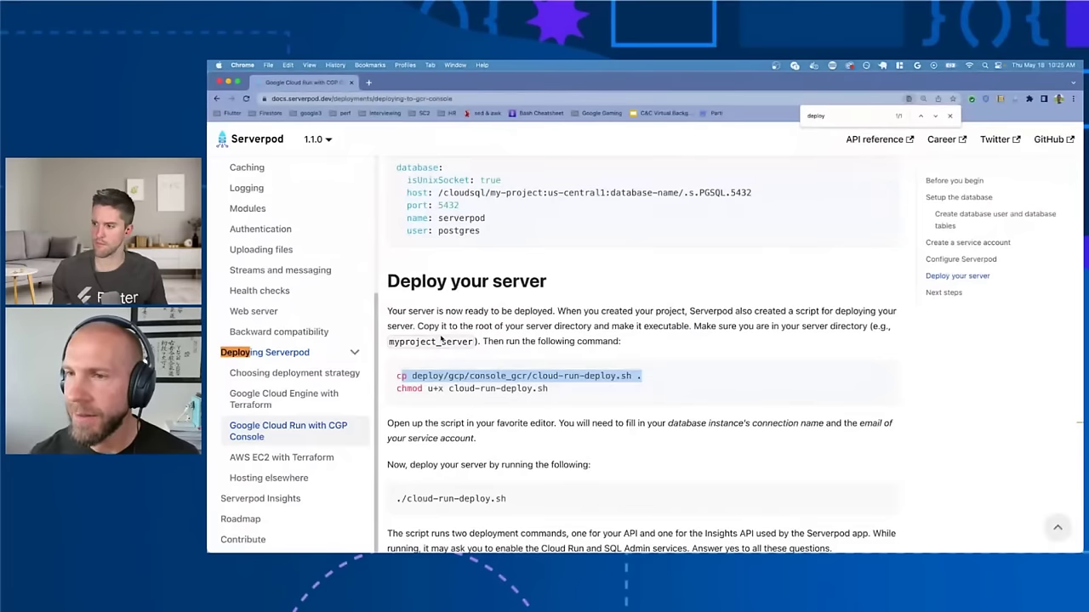
{"action": "scroll", "coordinate": [441, 338], "scroll_direction": "down", "scroll_amount": 1}
{"action": "left_click", "coordinate": [395, 368]}
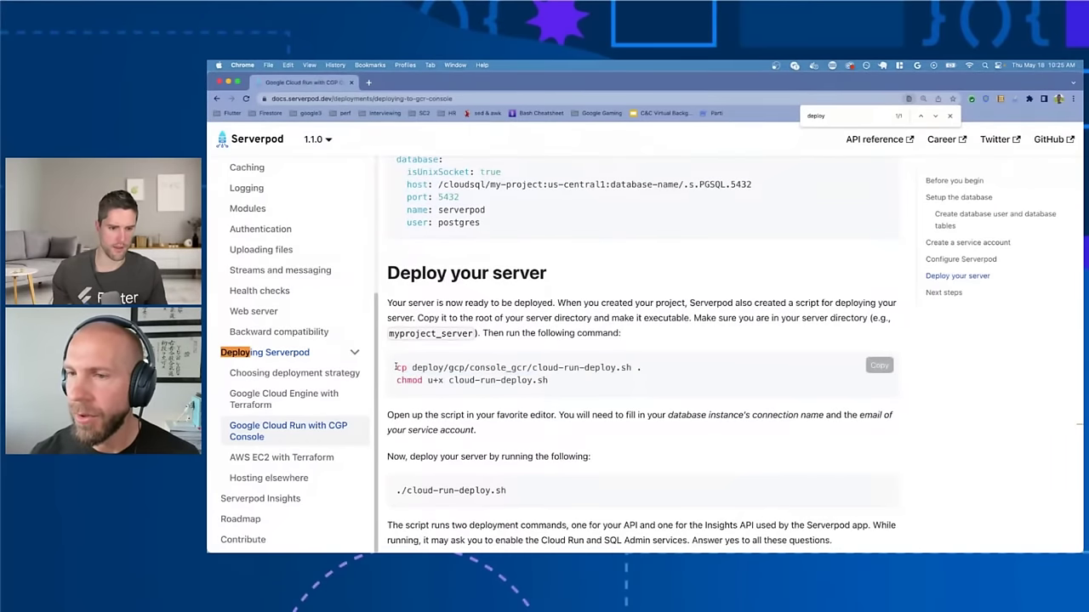
{"action": "triple_click", "coordinate": [659, 369]}
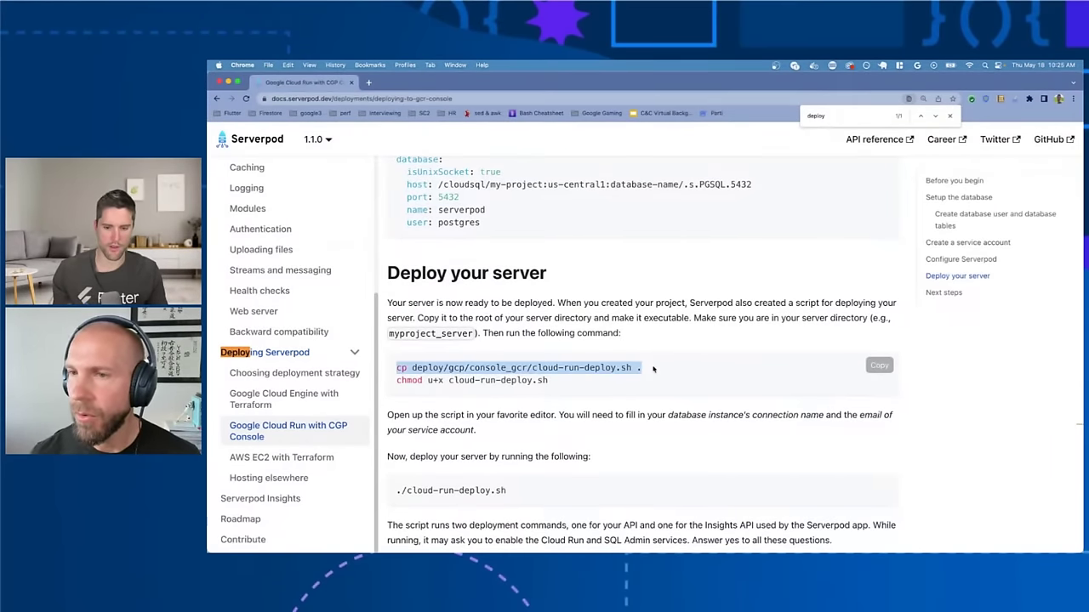
{"action": "key", "text": "ctrl+Up"}
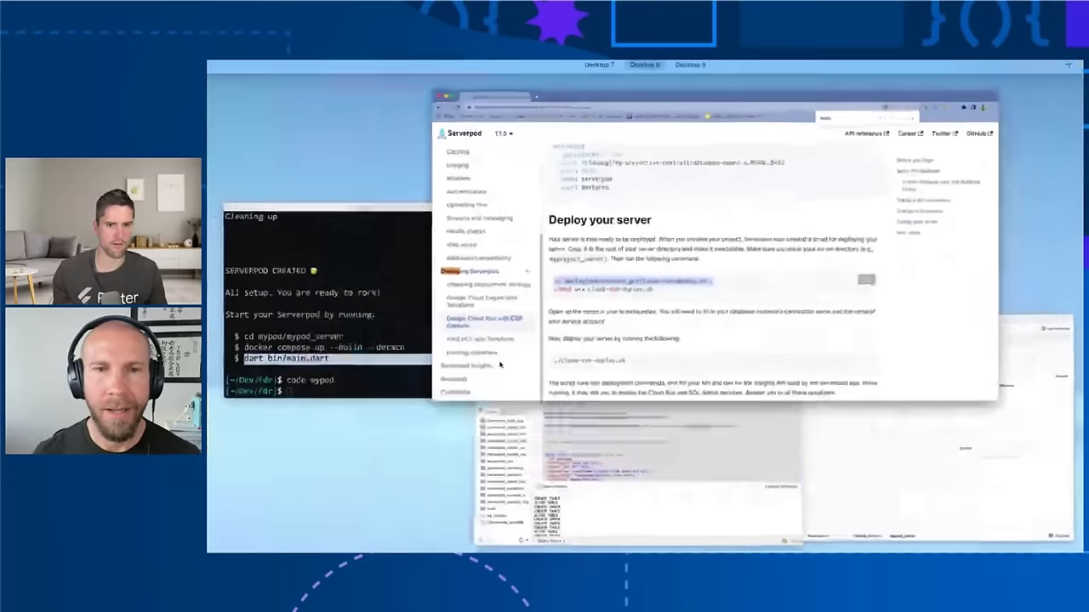
Step: In iTerm2, change into the mypod folder and list its contents
{"action": "left_click", "coordinate": [355, 340]}
{"action": "key", "text": "ctrl+l"}
{"action": "type", "text": "cd m"}
{"action": "key", "text": "Tab"}
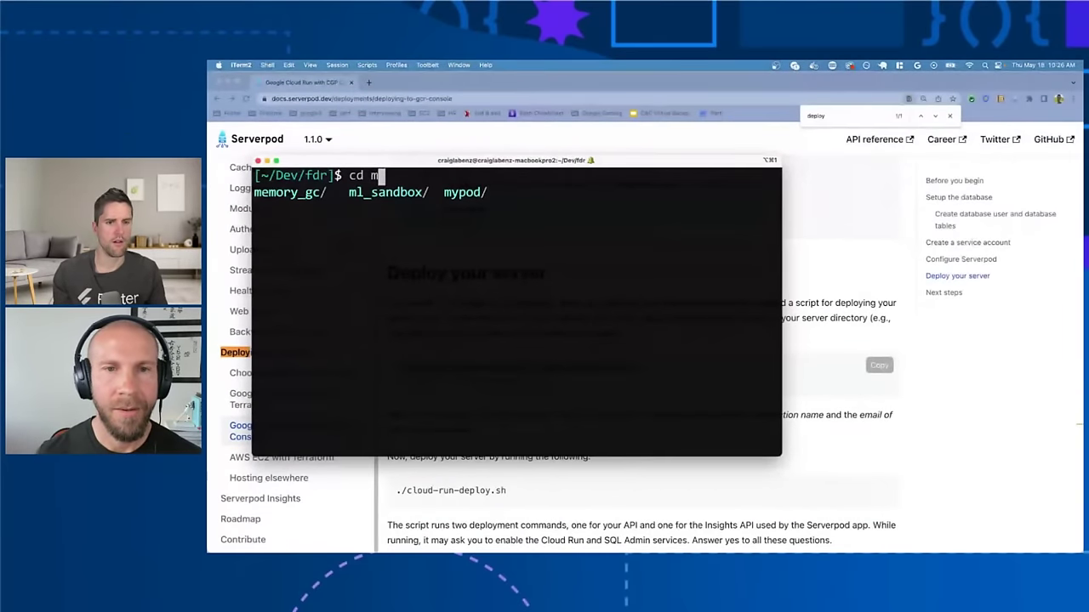
{"action": "type", "text": "yp"}
{"action": "key", "text": "Tab"}
{"action": "key", "text": "Return"}
{"action": "key", "text": "ctrl+l"}
{"action": "type", "text": ";;"}
{"action": "key", "text": "Return"}
{"action": "type", "text": "ll"}
{"action": "key", "text": "Return"}
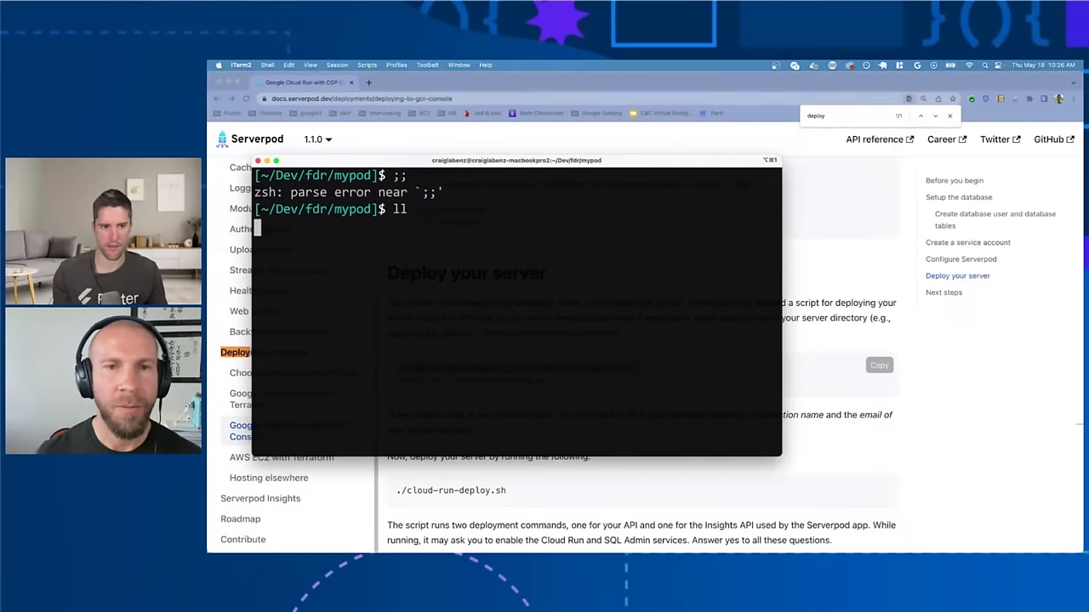
{"action": "key", "text": "ctrl+l"}
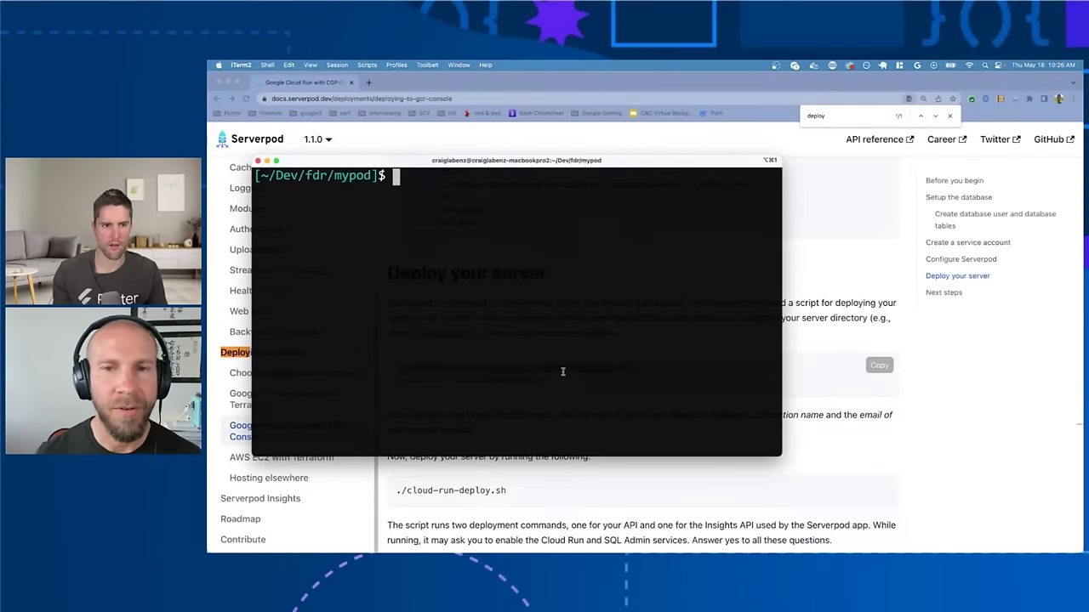
Step: Enter mypod_server and run the pasted cp command to copy cloud-run-deploy.sh there
{"action": "type", "text": "cd my"}
{"action": "key", "text": "Tab"}
{"action": "type", "text": "s"}
{"action": "key", "text": "Tab"}
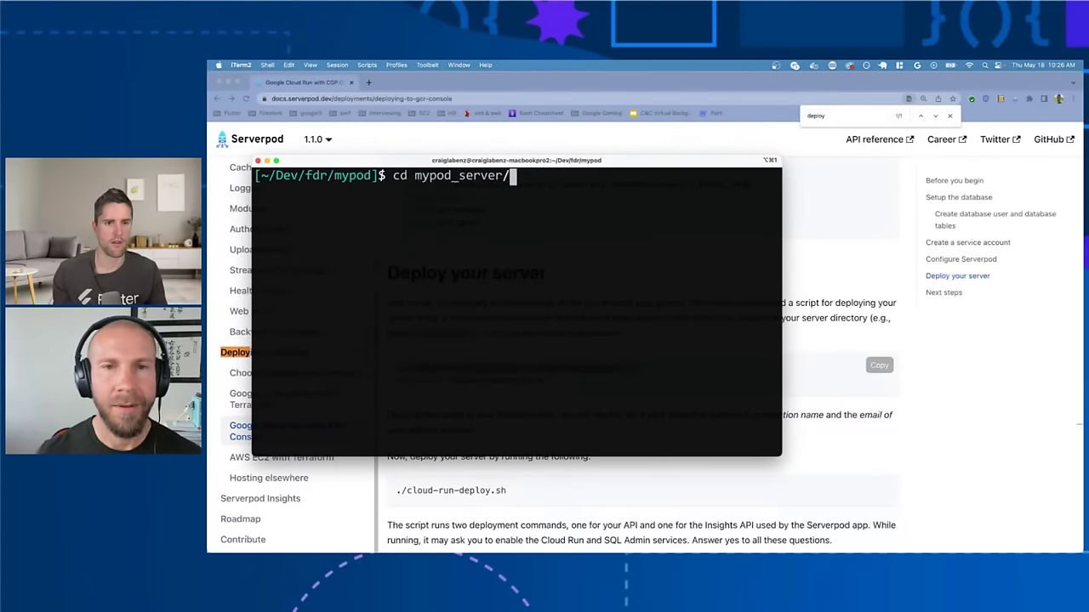
{"action": "key", "text": "Return"}
{"action": "key", "text": "super+v"}
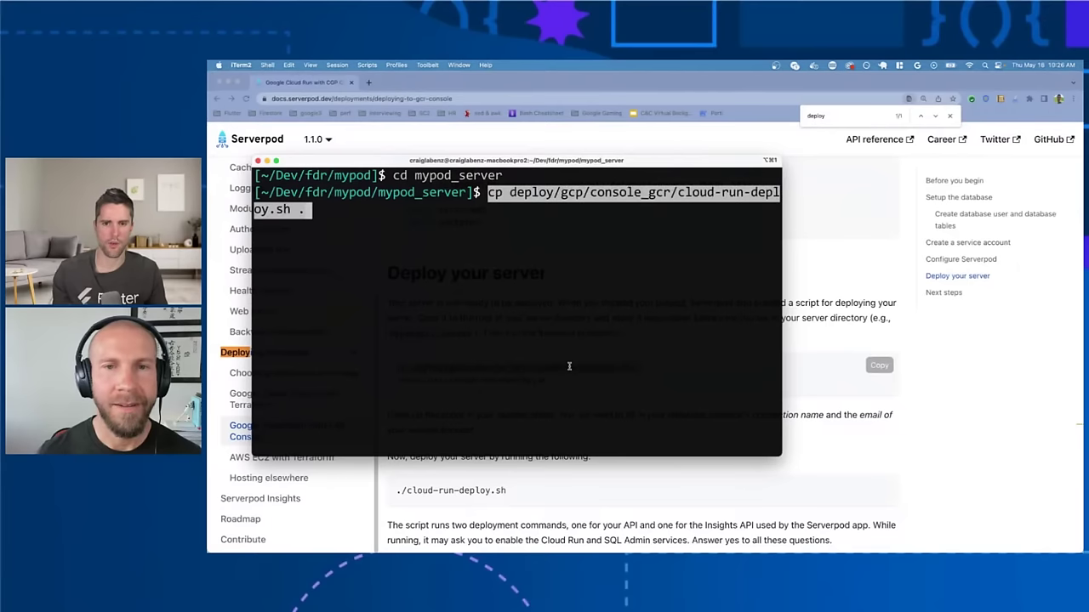
{"action": "key", "text": "Return"}
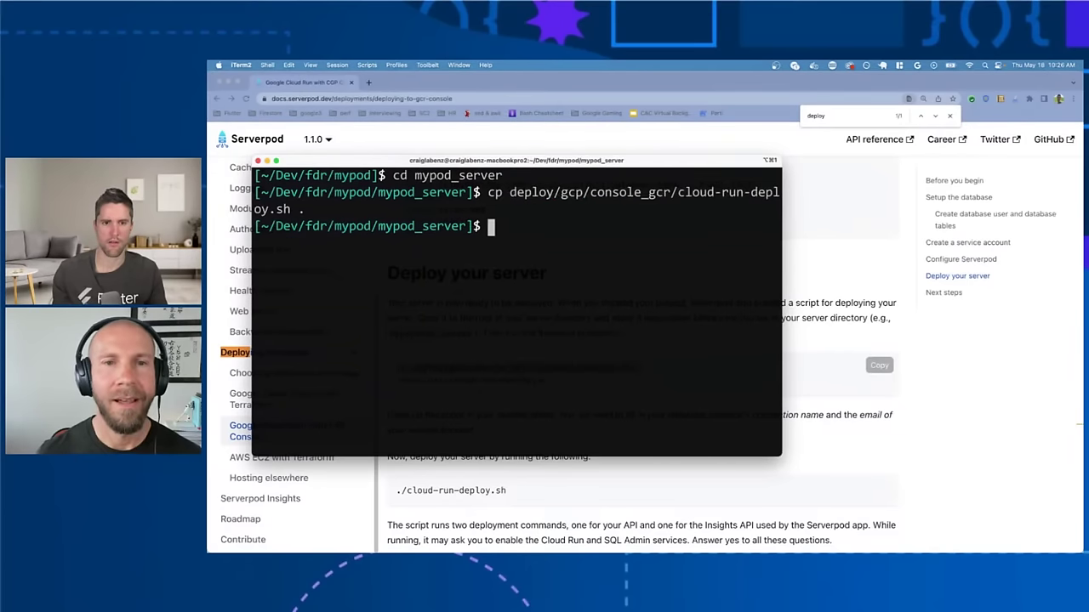
Step: Copy the chmod u+x line from the docs and run it to make the script executable
{"action": "key", "text": "super+Tab"}
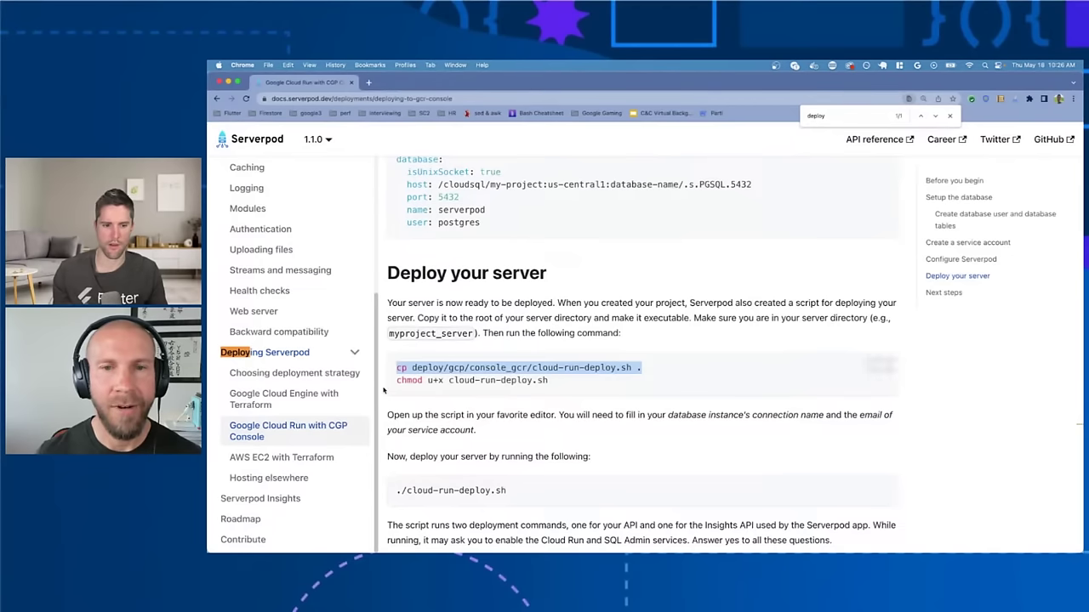
{"action": "left_click_drag", "start_coordinate": [394, 386], "coordinate": [548, 384]}
{"action": "key", "text": "super+c"}
{"action": "key", "text": "ctrl+Up"}
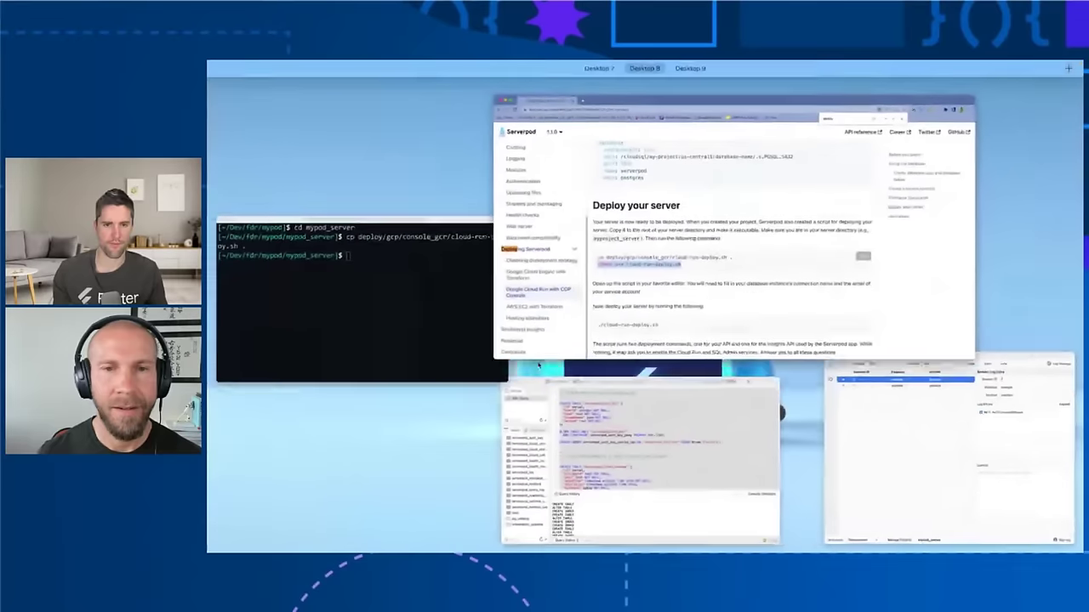
{"action": "left_click", "coordinate": [389, 315]}
{"action": "key", "text": "super+v"}
{"action": "key", "text": "Return"}
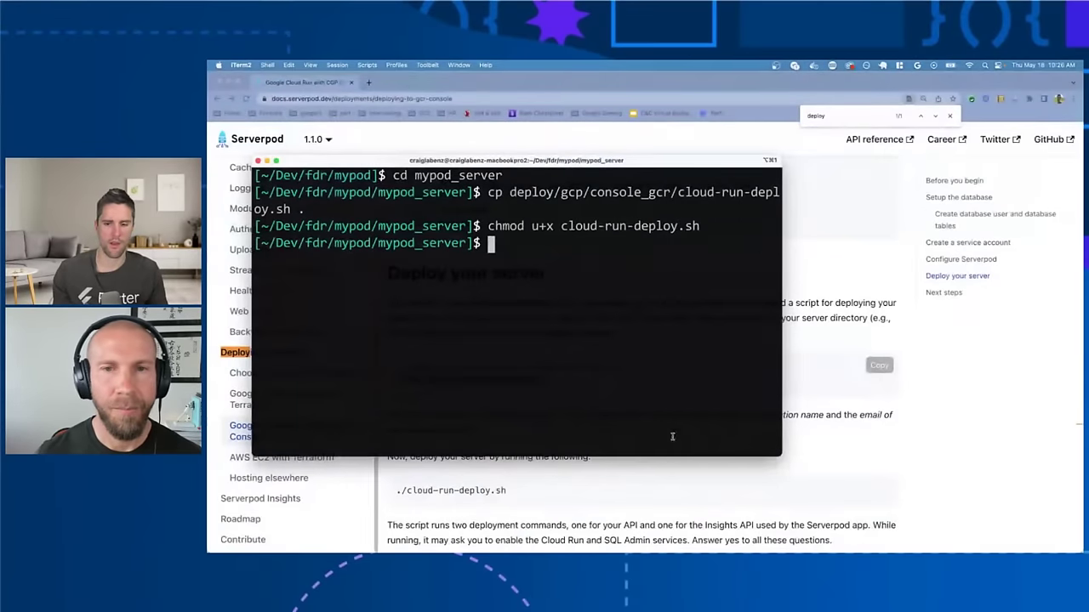
{"action": "key", "text": "super+Tab"}
{"action": "scroll", "coordinate": [765, 436], "scroll_direction": "down", "scroll_amount": 2}
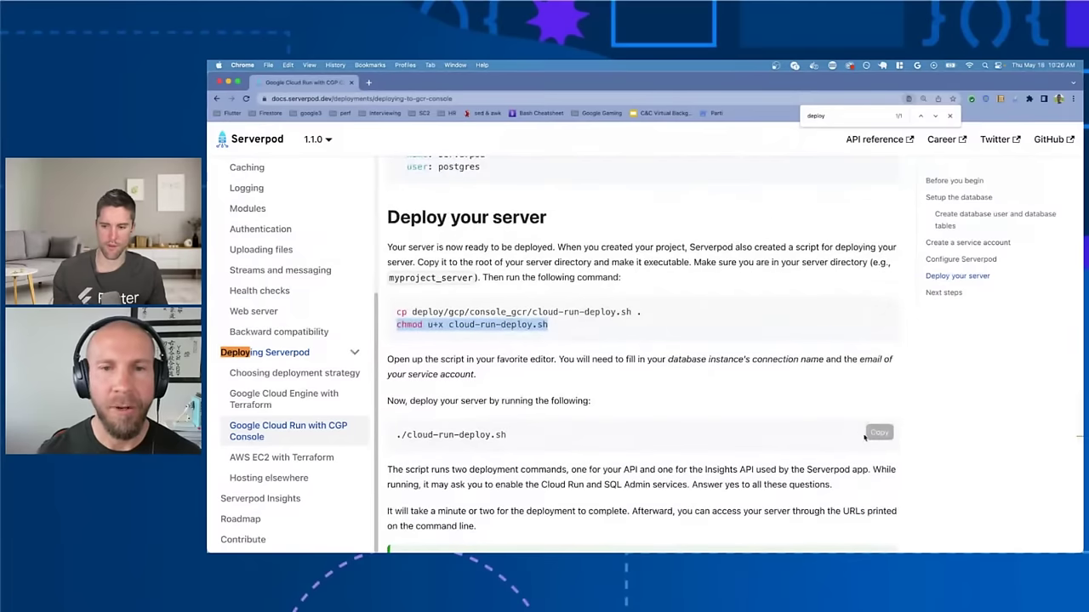
{"action": "key", "text": "ctrl+Up"}
{"action": "left_click", "coordinate": [529, 315]}
{"action": "key", "text": "ctrl+Left"}
{"action": "key", "text": "ctrl+Right"}
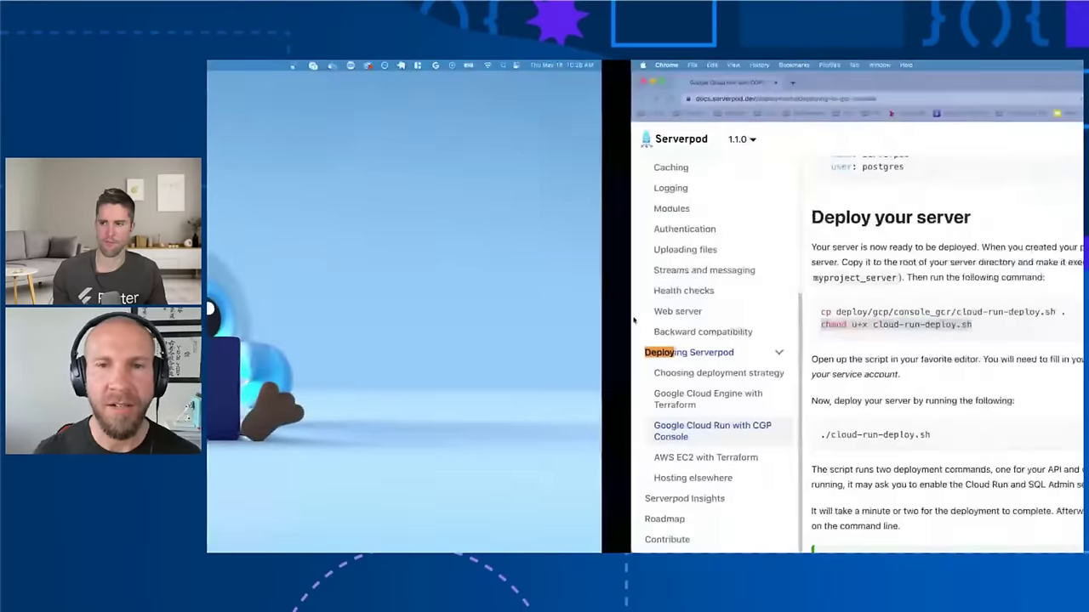
Step: Move the VS Code window onto Desktop 8 alongside the docs
{"action": "key", "text": "ctrl+Up"}
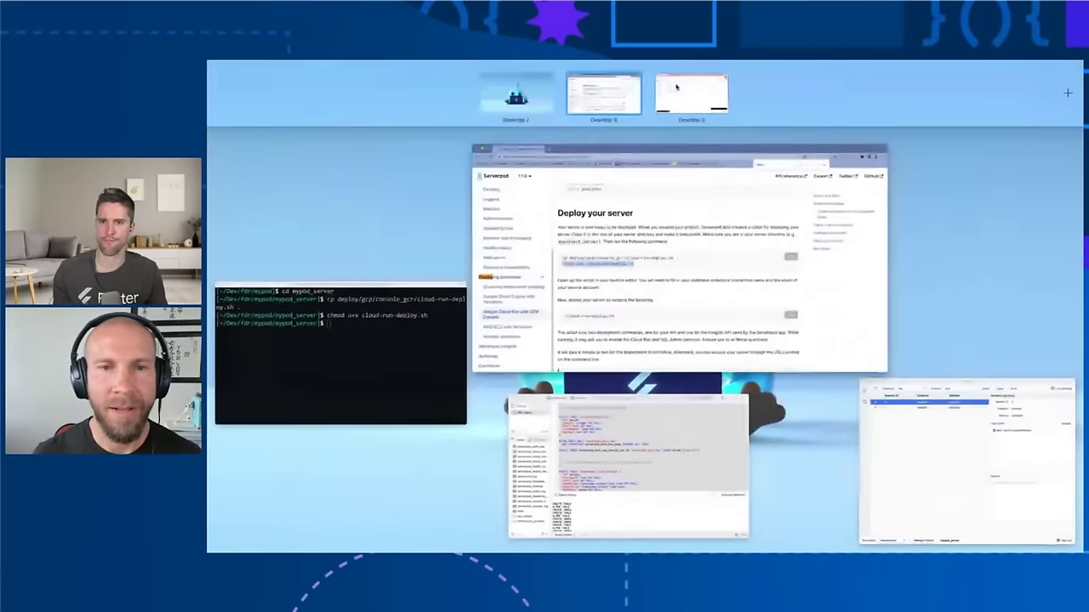
{"action": "left_click", "coordinate": [676, 87]}
{"action": "key", "text": "ctrl+Up"}
{"action": "left_click_drag", "start_coordinate": [541, 233], "coordinate": [632, 95]}
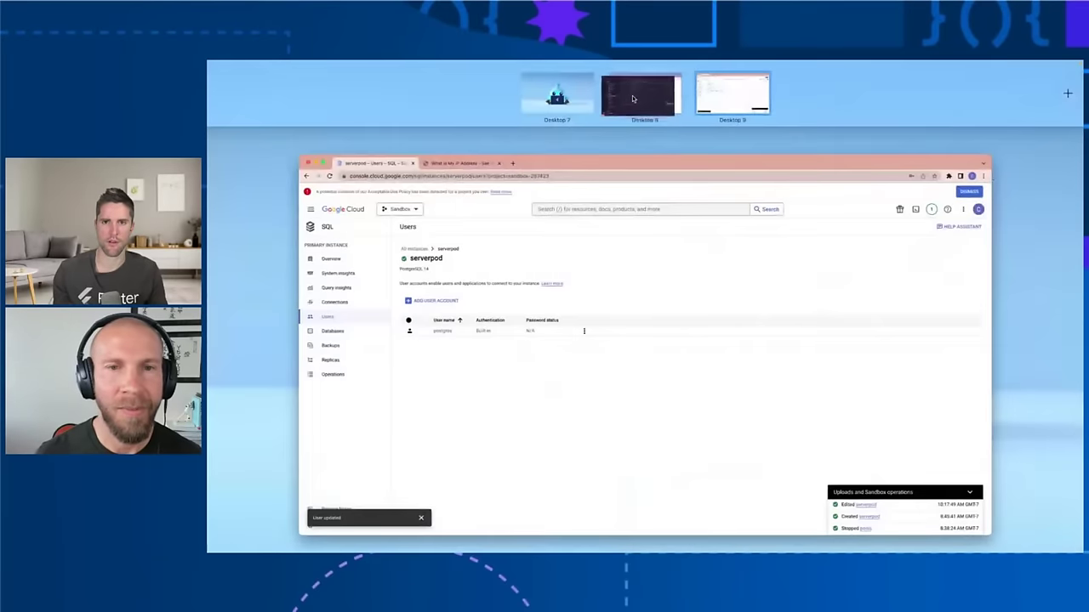
{"action": "left_click", "coordinate": [632, 95]}
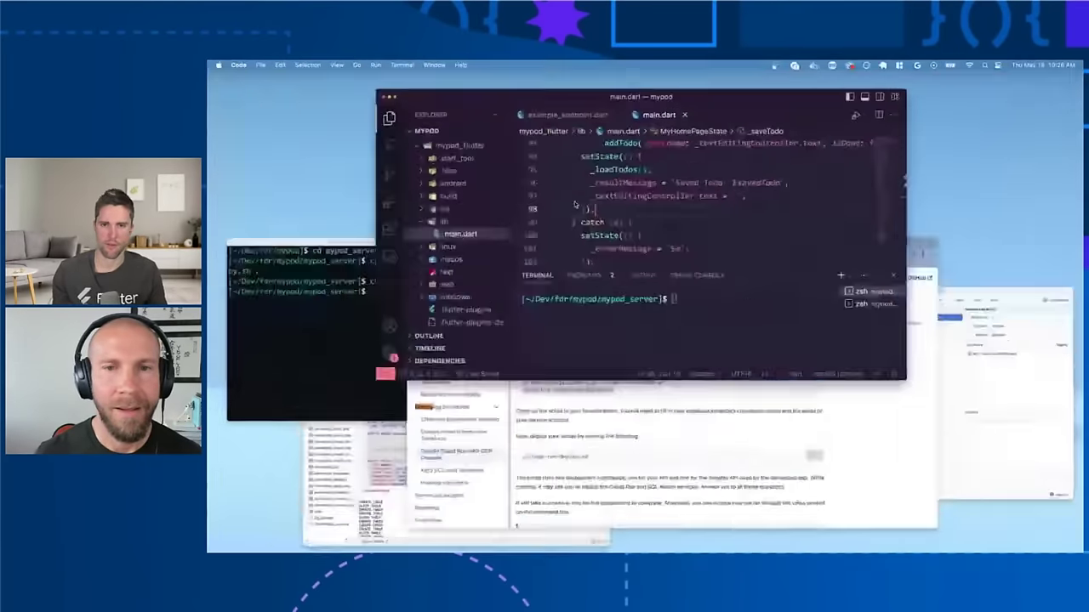
Step: Open cloud-run-deploy.sh through the 'cloud de' file search, then return to Google Cloud
{"action": "key", "text": "super+p"}
{"action": "type", "text": "cloud deppy"}
{"action": "key", "text": "BackSpace"}
{"action": "key", "text": "BackSpace"}
{"action": "key", "text": "BackSpace"}
{"action": "key", "text": "BackSpace"}
{"action": "key", "text": "BackSpace"}
{"action": "key", "text": "BackSpace"}
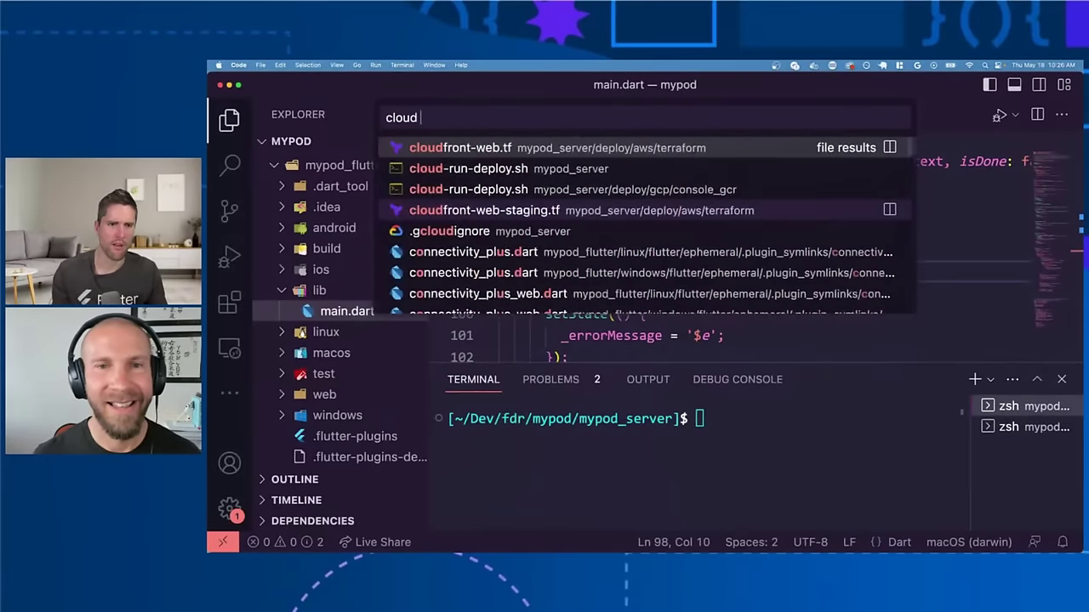
{"action": "type", "text": "de"}
{"action": "key", "text": "Return"}
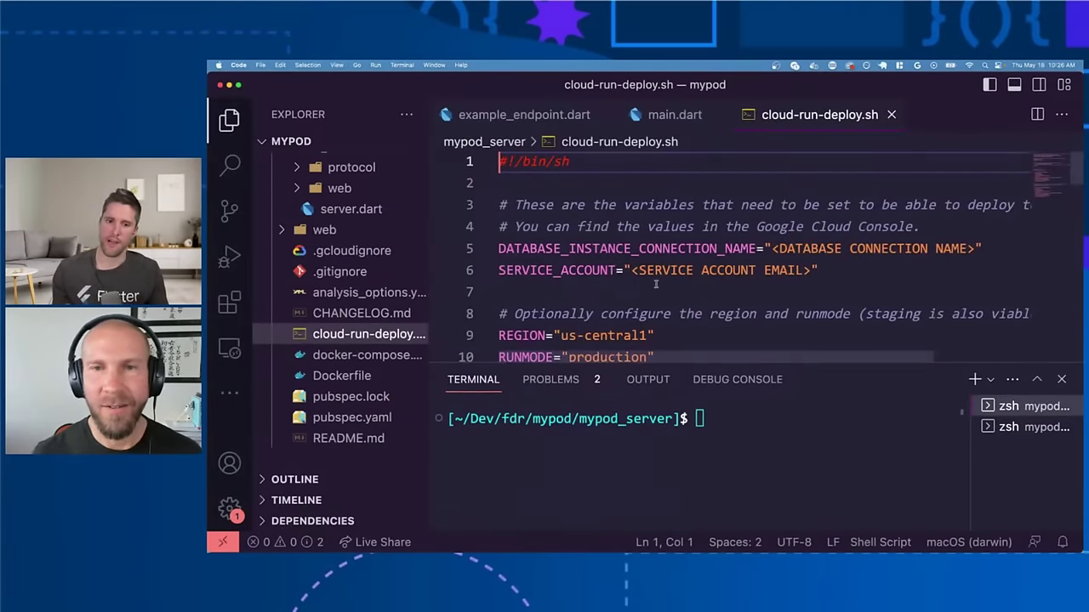
{"action": "scroll", "coordinate": [655, 284], "scroll_direction": "down", "scroll_amount": 3}
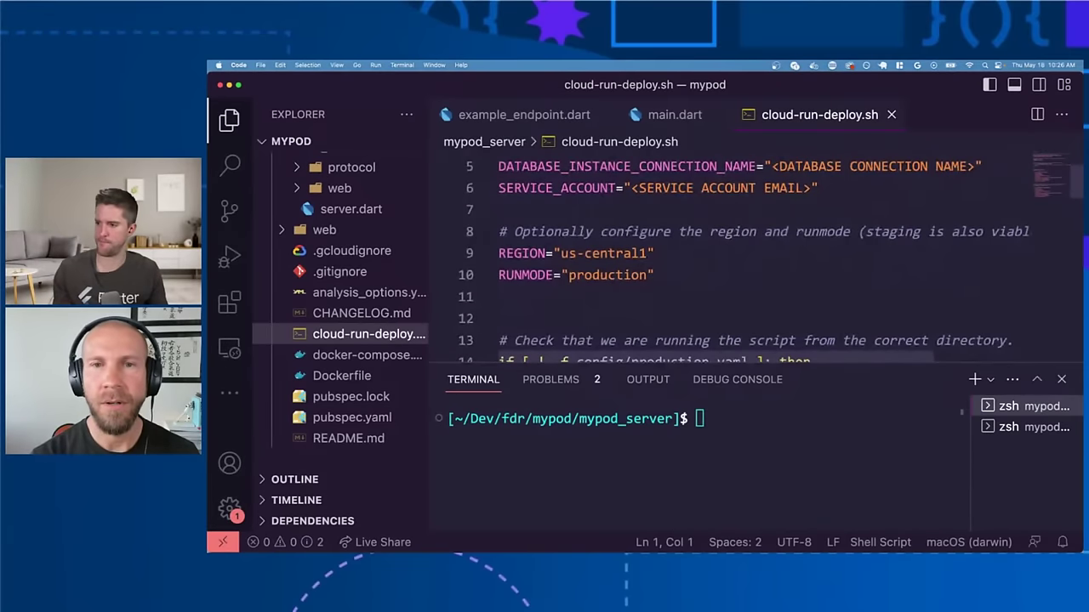
{"action": "key", "text": "super+Tab"}
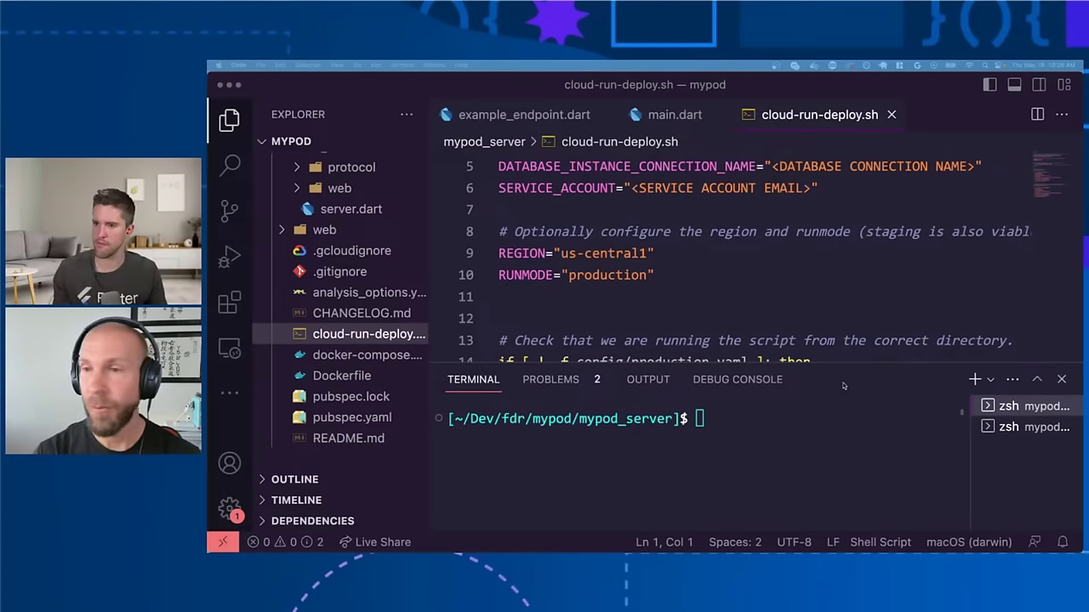
{"action": "key", "text": "super+Tab"}
Step: Copy the Connection name from the serverpod instance's Overview page
{"action": "left_click", "coordinate": [235, 205]}
{"action": "right_click", "coordinate": [655, 511]}
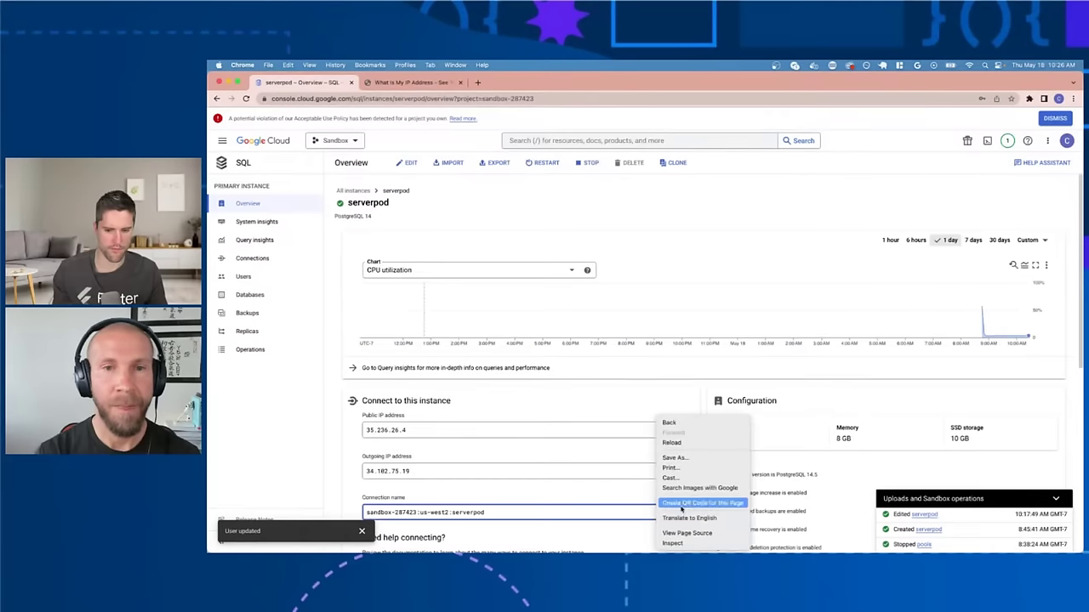
{"action": "left_click", "coordinate": [619, 494]}
{"action": "left_click", "coordinate": [683, 512]}
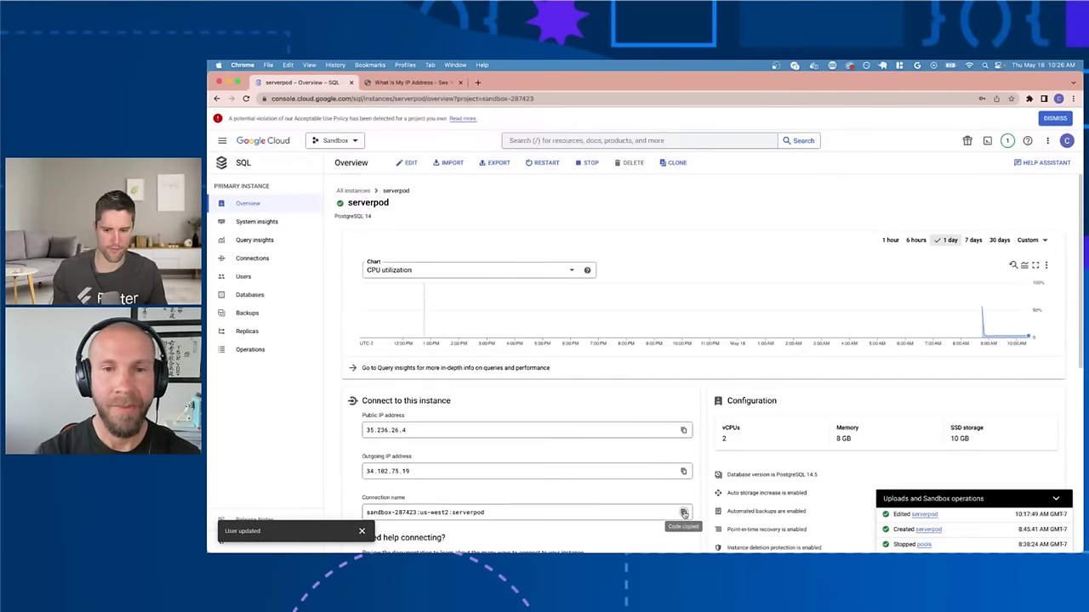
Step: Paste it over the <DATABASE CONNECTION NAME> placeholder on line 5 and save the script
{"action": "key", "text": "super+Tab"}
{"action": "scroll", "coordinate": [768, 191], "scroll_direction": "up", "scroll_amount": 1}
{"action": "left_click", "coordinate": [769, 190]}
{"action": "key", "text": "shift+End"}
{"action": "key", "text": "shift+Left"}
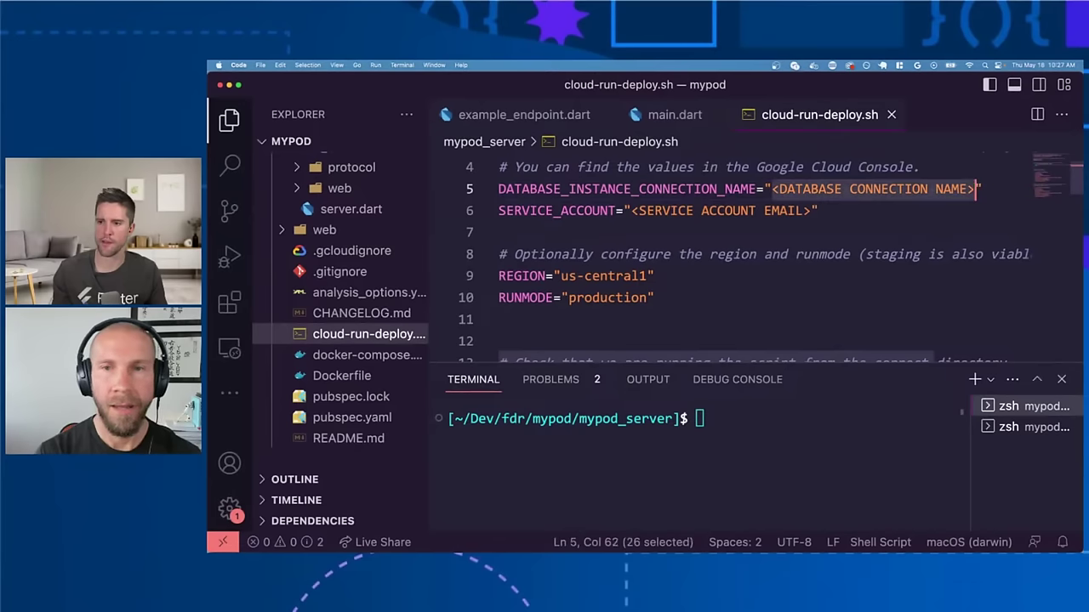
{"action": "key", "text": "super+v"}
{"action": "key", "text": "super+s"}
{"action": "scroll", "coordinate": [723, 200], "scroll_direction": "left", "scroll_amount": 1}
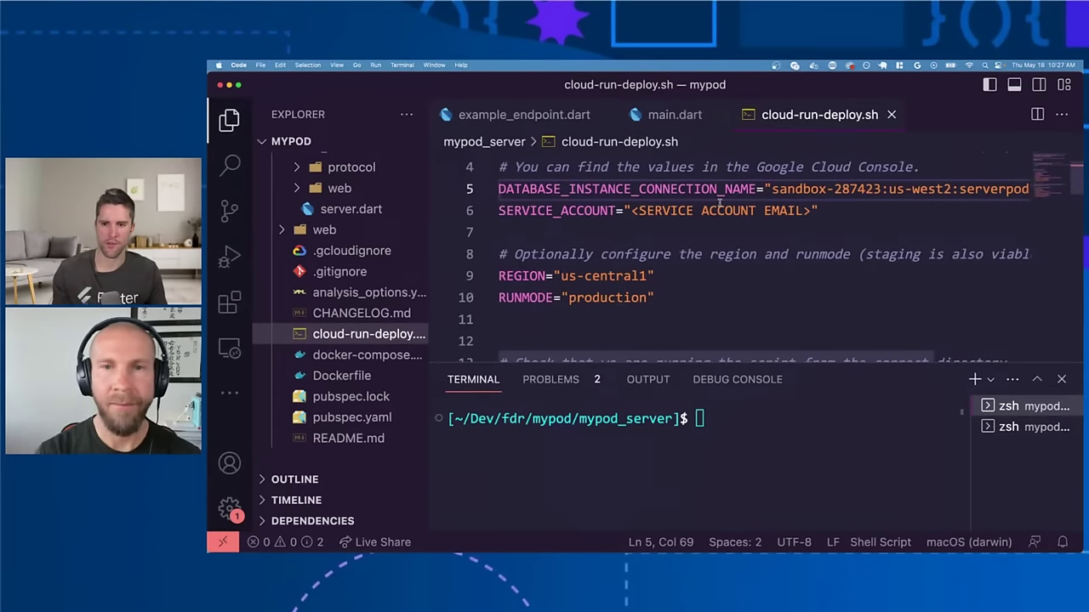
{"action": "key", "text": "ctrl+Right"}
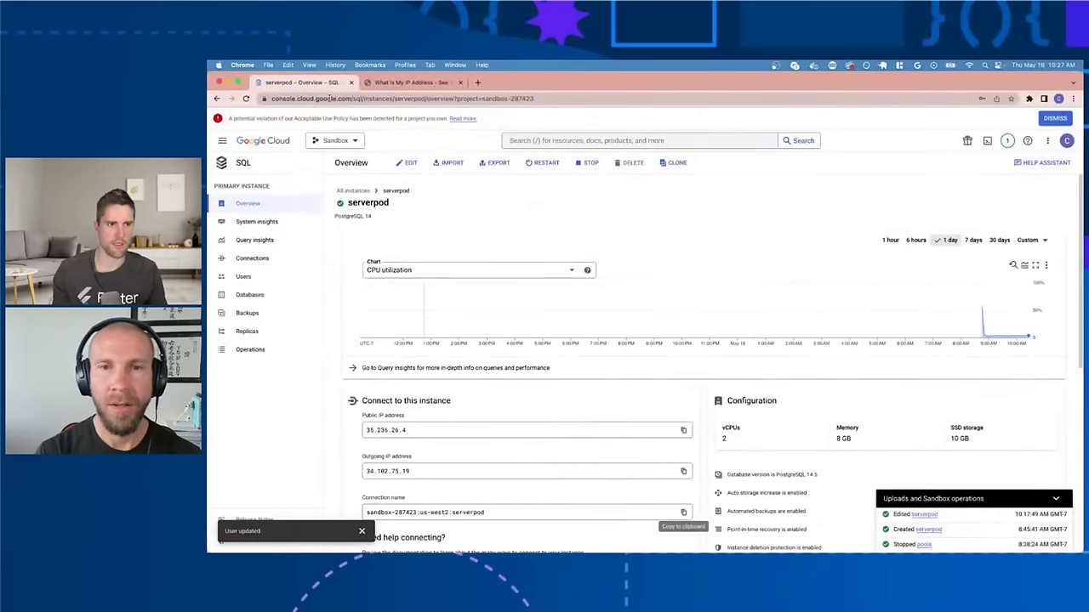
Step: Go to IAM & Admin > Service Accounts and open the Create service account form
{"action": "left_click", "coordinate": [240, 161]}
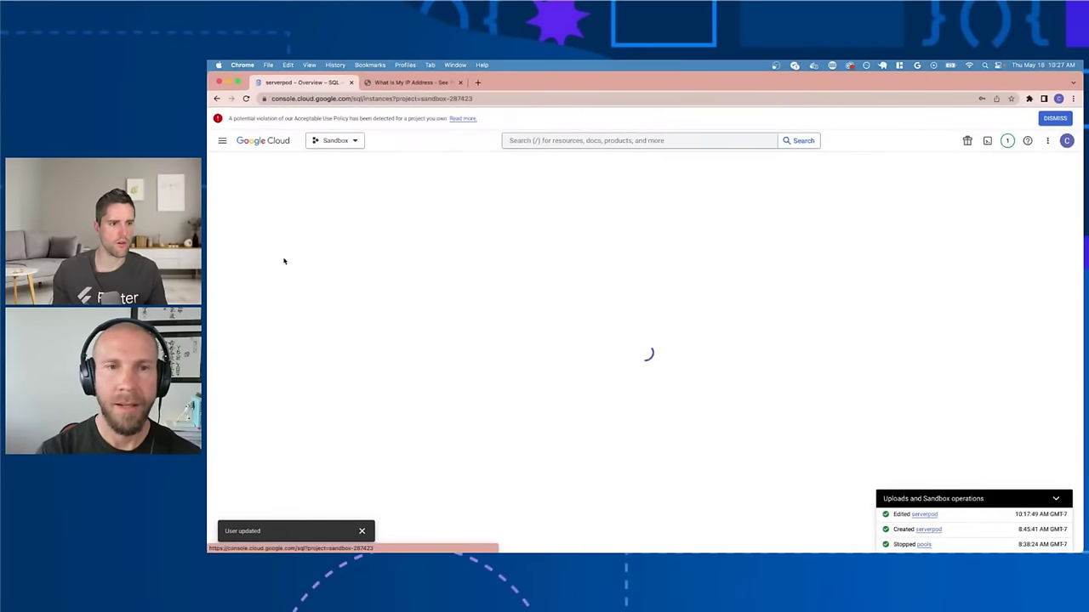
{"action": "left_click", "coordinate": [222, 140]}
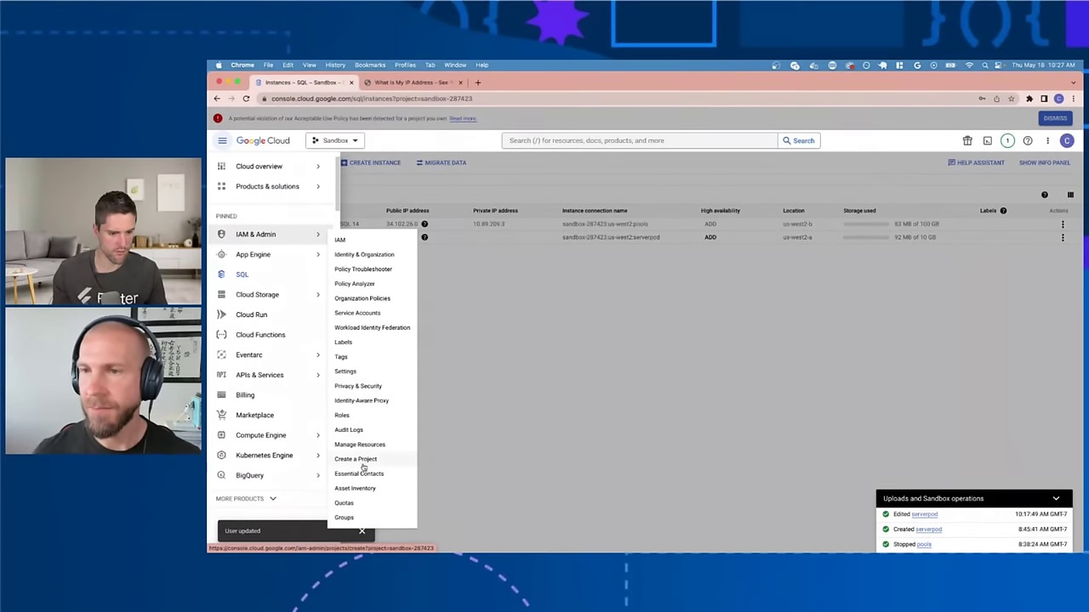
{"action": "left_click", "coordinate": [357, 313]}
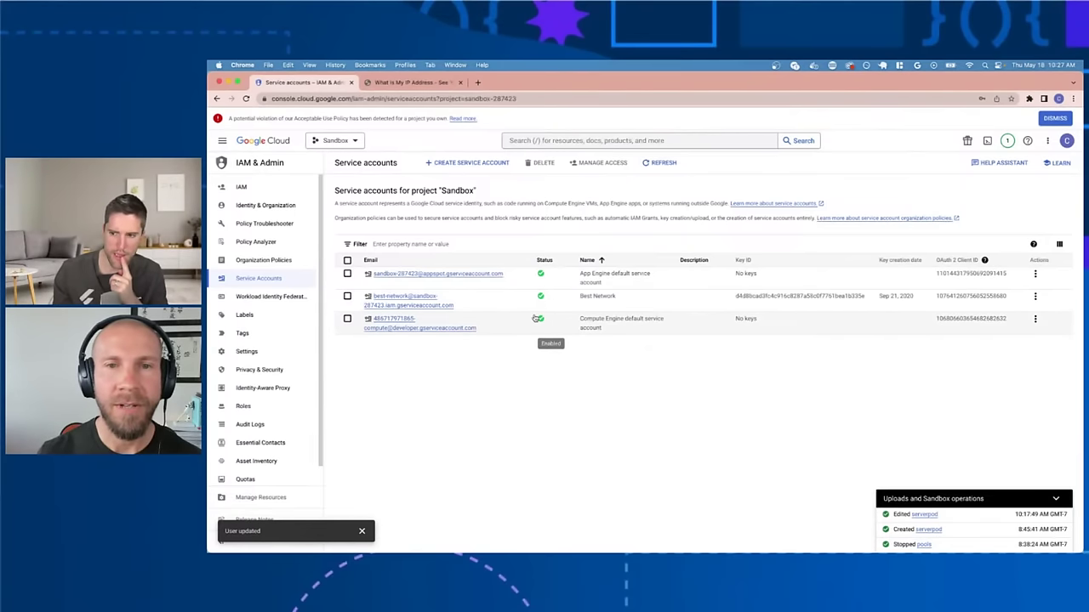
{"action": "left_click", "coordinate": [448, 165]}
{"action": "left_click", "coordinate": [442, 216]}
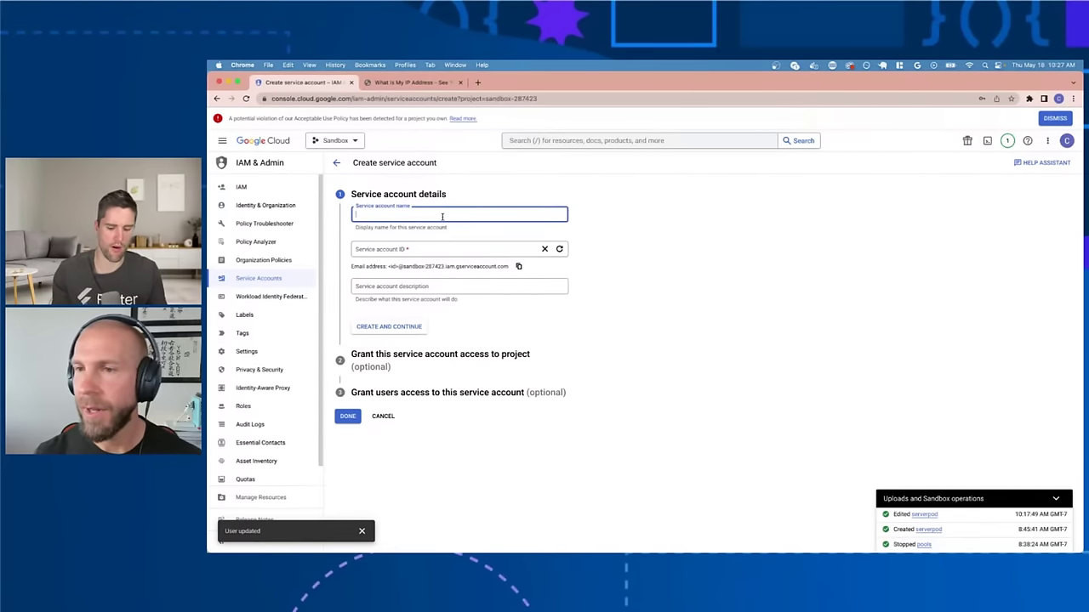
Step: Name the new service account Serverpod-CloudRun, leave the description blank, and create it
{"action": "type", "text": "Serverpod-CloudRun"}
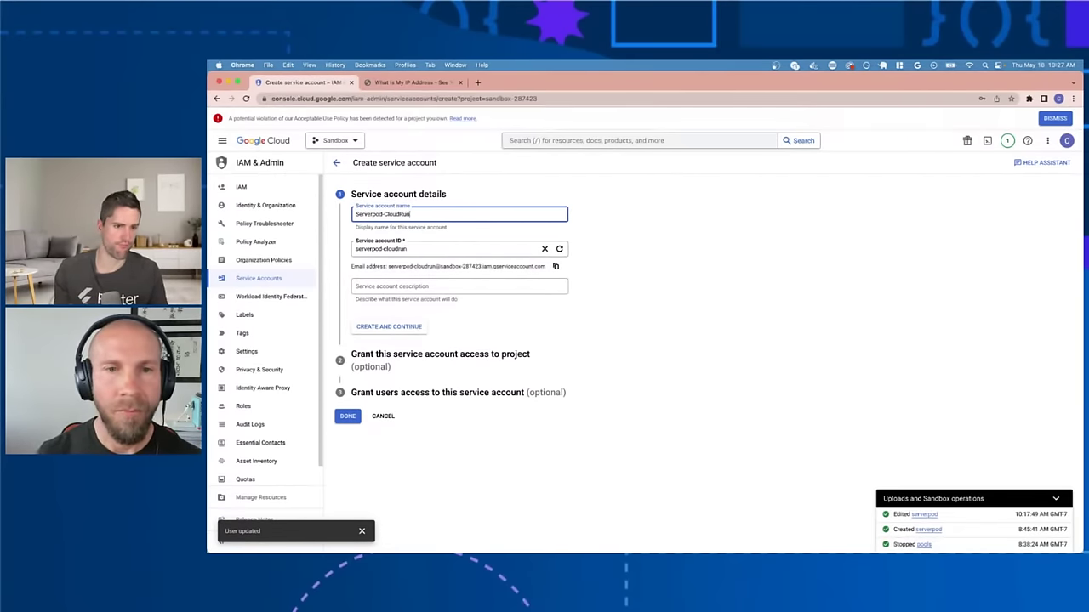
{"action": "left_click", "coordinate": [383, 287]}
{"action": "left_click", "coordinate": [508, 331]}
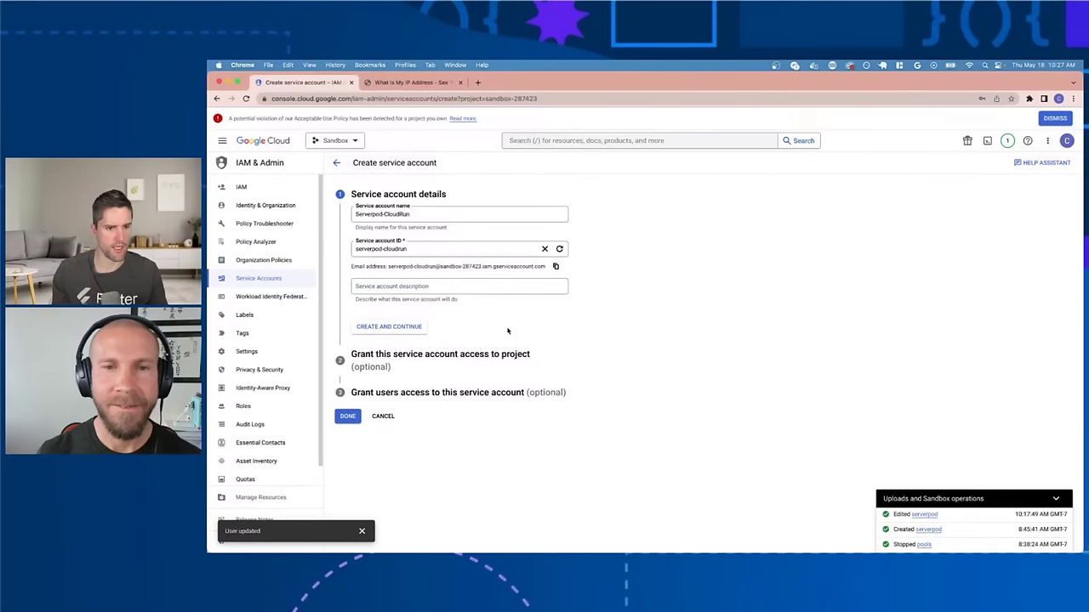
{"action": "left_click", "coordinate": [437, 287]}
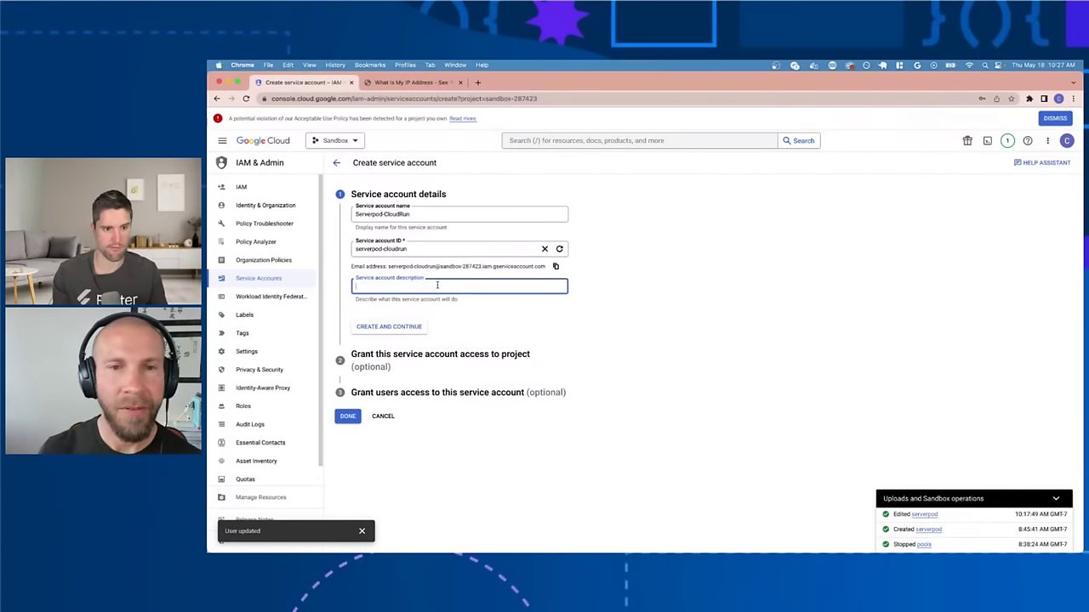
{"action": "left_click", "coordinate": [446, 335]}
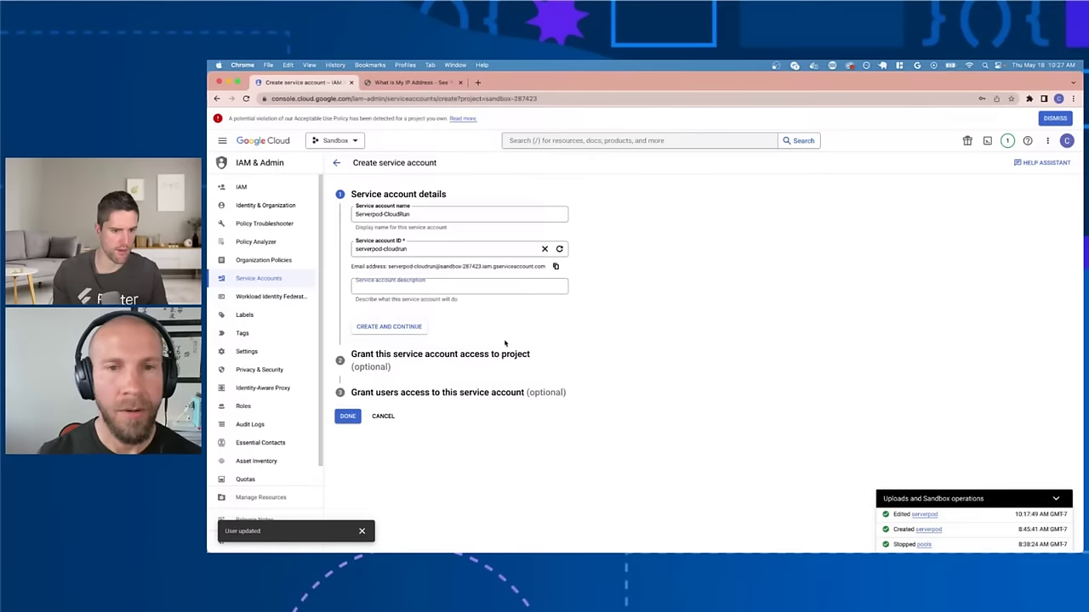
{"action": "left_click", "coordinate": [417, 213]}
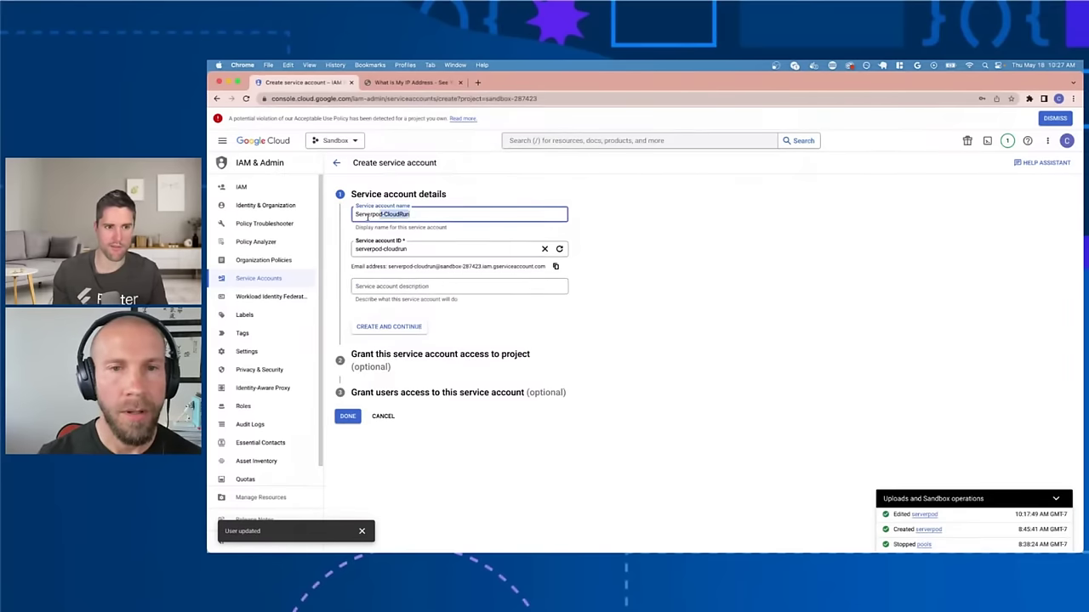
{"action": "left_click", "coordinate": [406, 331]}
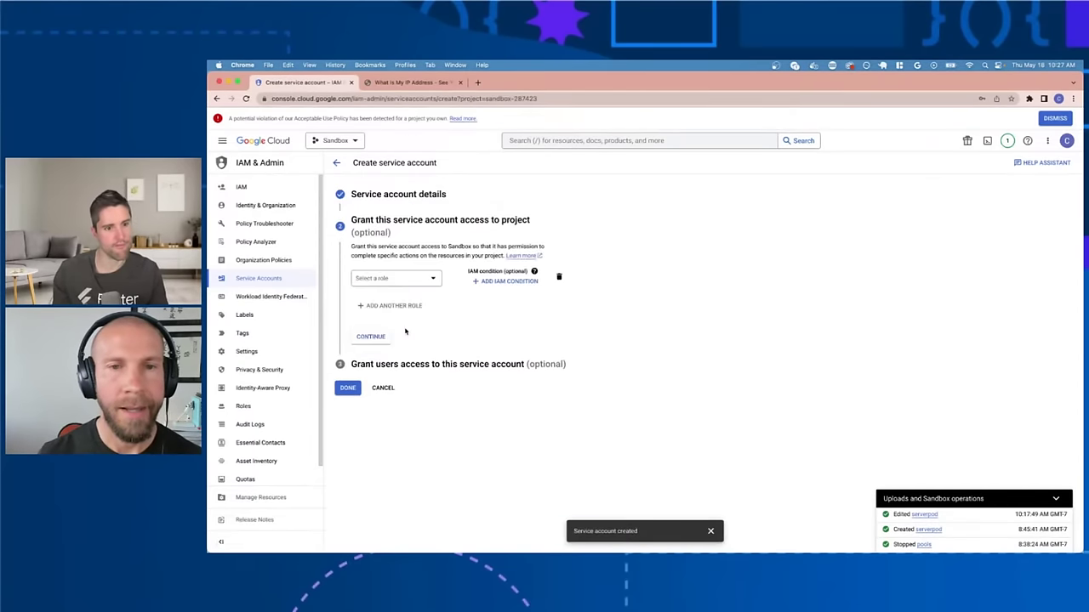
Step: Grant the service account the basic Editor role
{"action": "left_click", "coordinate": [439, 280]}
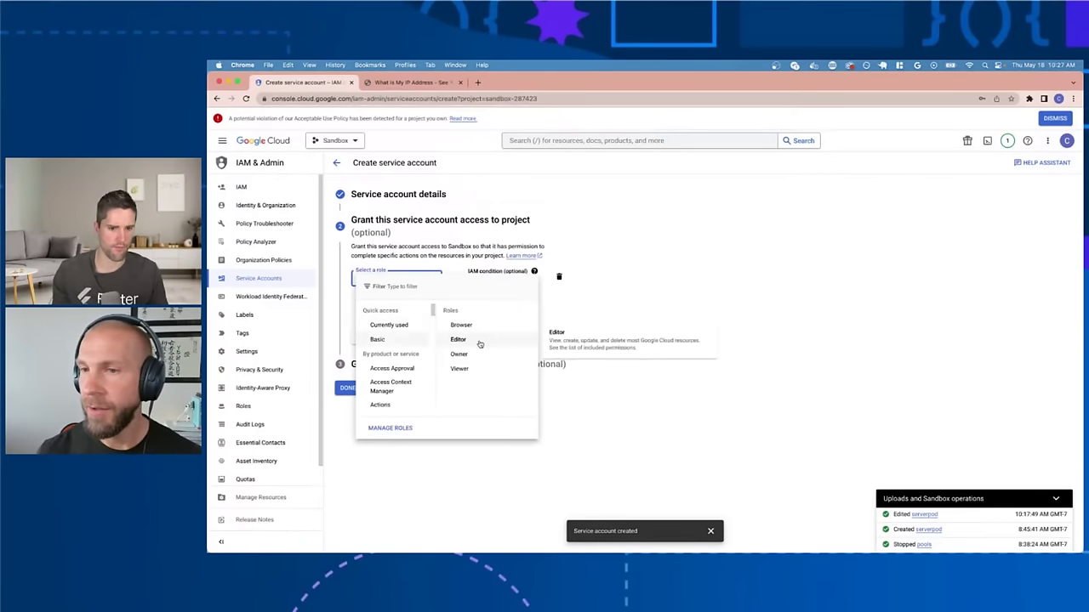
{"action": "type", "text": "cloud"}
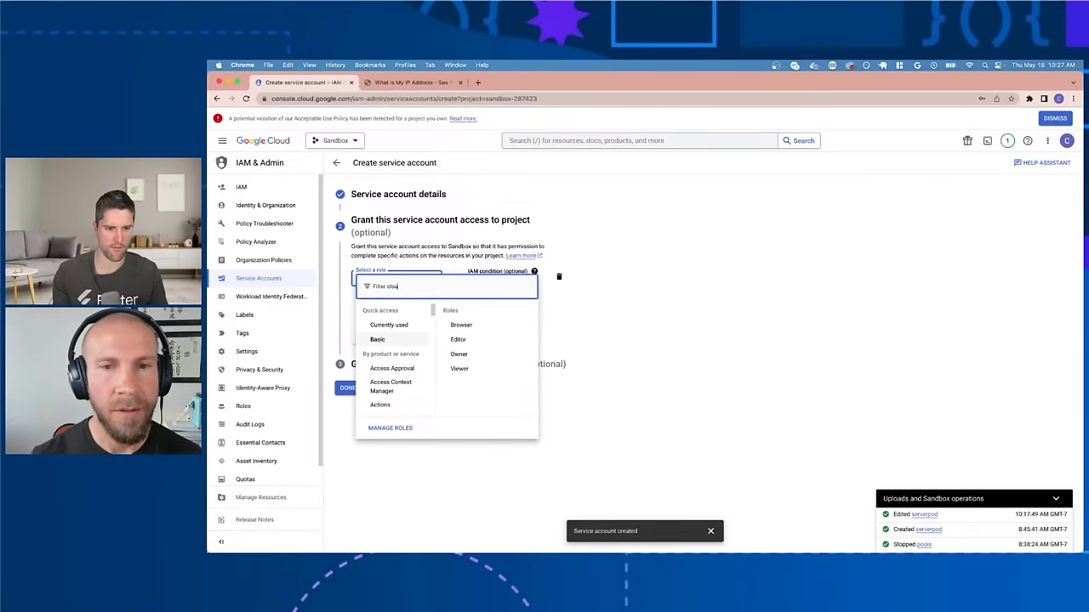
{"action": "key", "text": "BackSpace"}
{"action": "key", "text": "BackSpace"}
{"action": "key", "text": "BackSpace"}
{"action": "key", "text": "BackSpace"}
{"action": "key", "text": "BackSpace"}
{"action": "type", "text": "bas"}
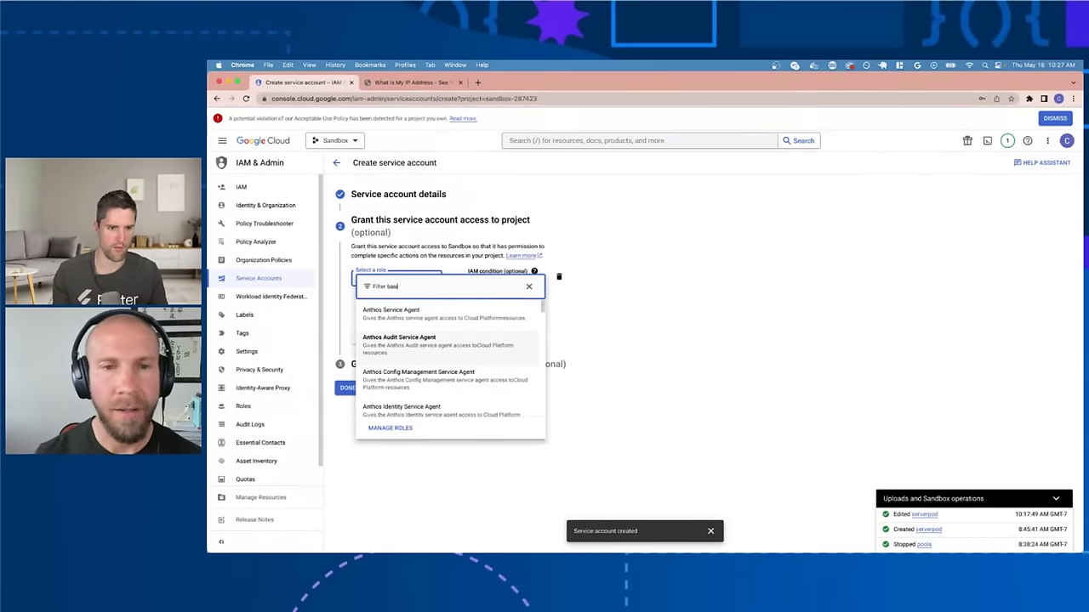
{"action": "key", "text": "ctrl+a"}
{"action": "type", "text": "editor"}
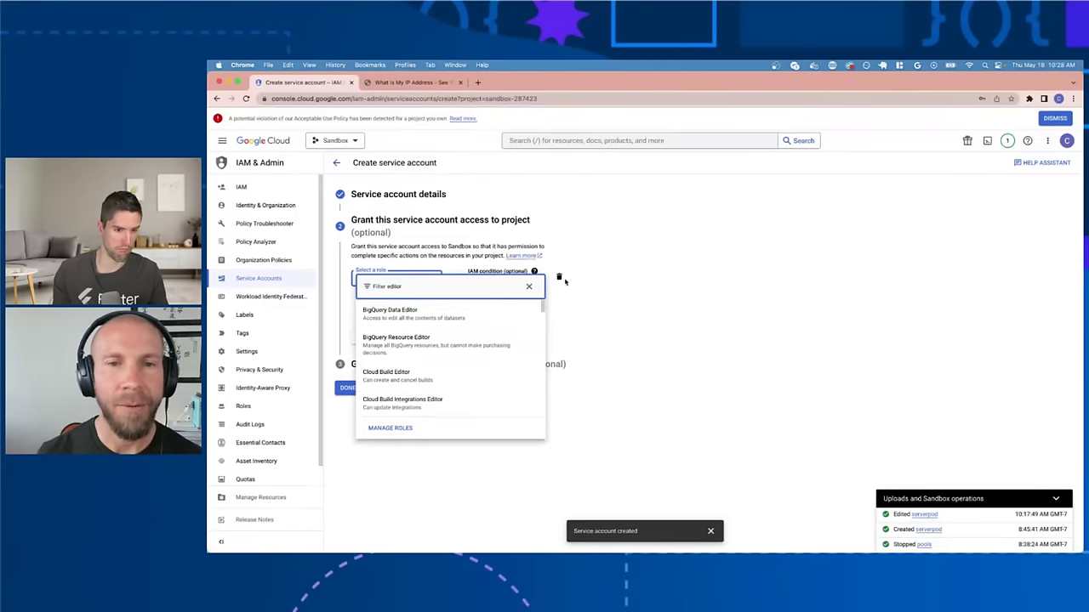
{"action": "key", "text": "BackSpace"}
{"action": "key", "text": "BackSpace"}
{"action": "key", "text": "BackSpace"}
{"action": "key", "text": "BackSpace"}
{"action": "key", "text": "BackSpace"}
{"action": "key", "text": "BackSpace"}
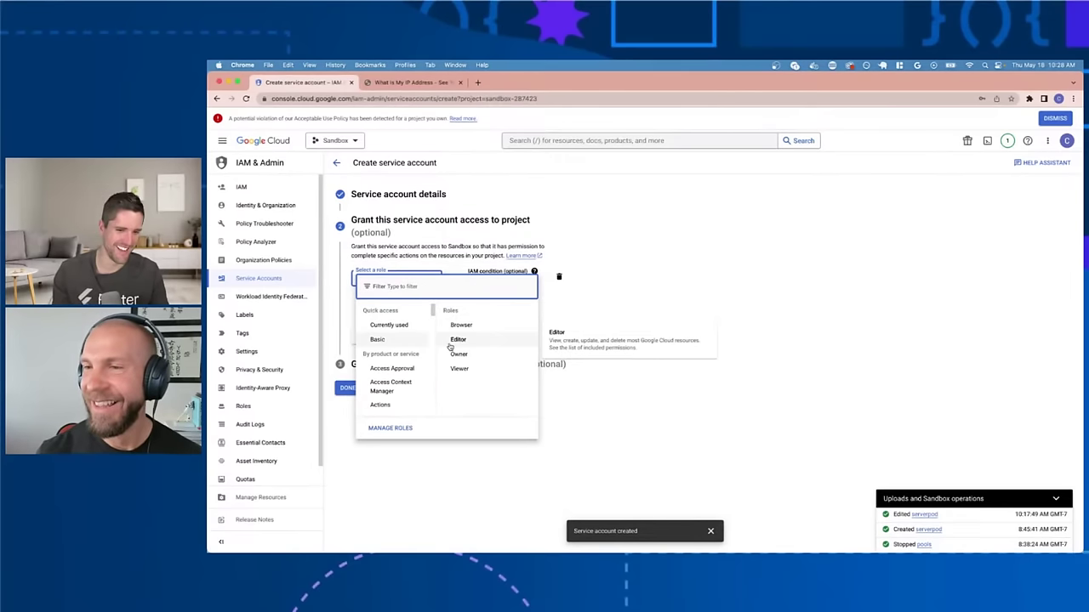
{"action": "left_click", "coordinate": [449, 344]}
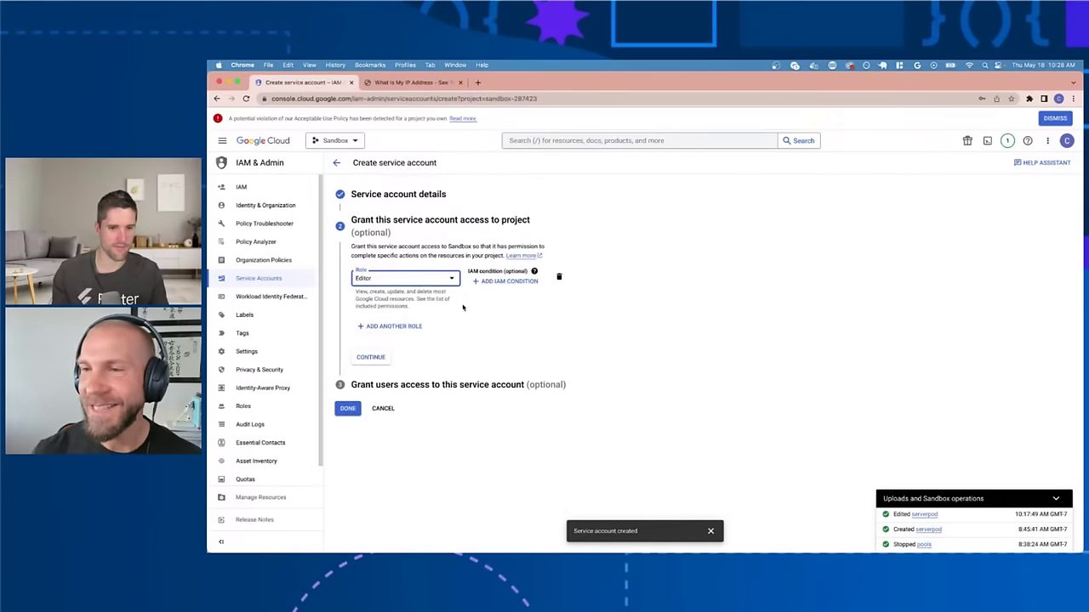
Step: Add Cloud SQL Client as a second role, finish the account, and copy its email
{"action": "left_click", "coordinate": [415, 325]}
{"action": "left_click", "coordinate": [420, 330]}
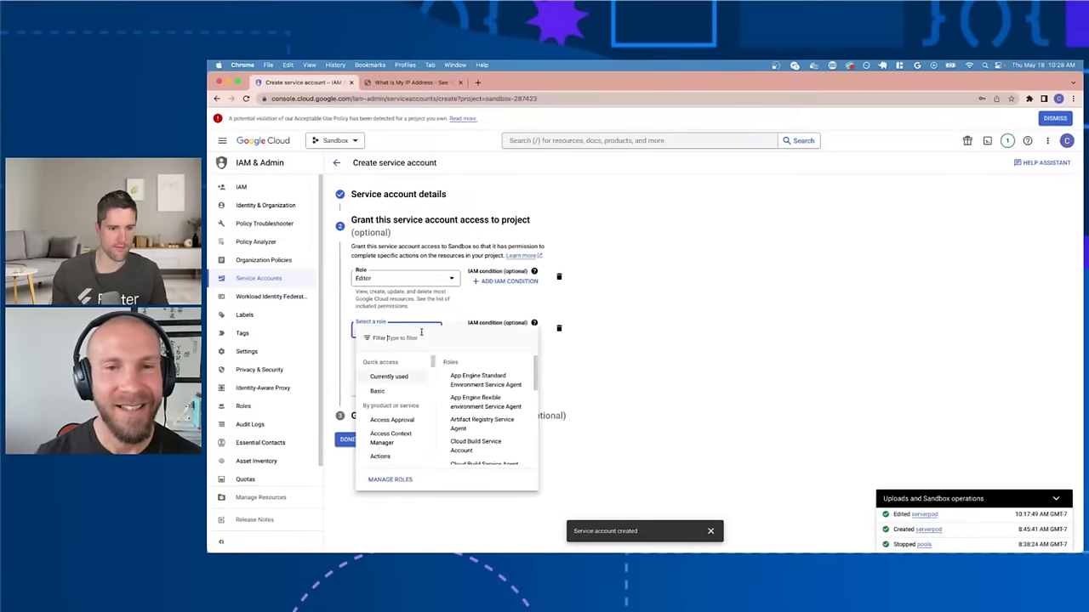
{"action": "left_click", "coordinate": [420, 337]}
{"action": "type", "text": "cloud sql cli"}
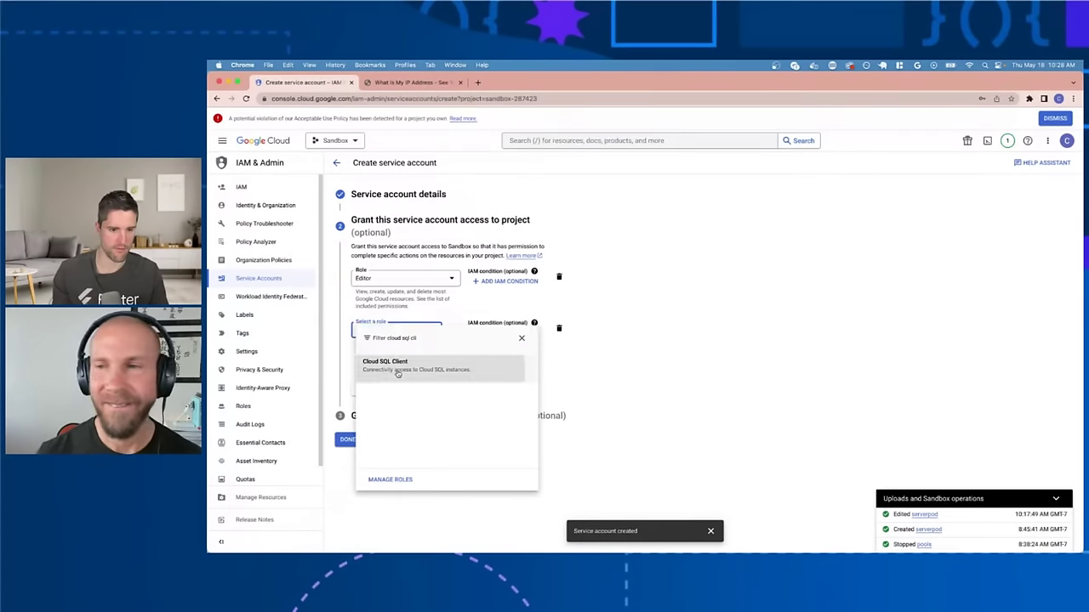
{"action": "left_click", "coordinate": [399, 375]}
{"action": "left_click", "coordinate": [372, 403]}
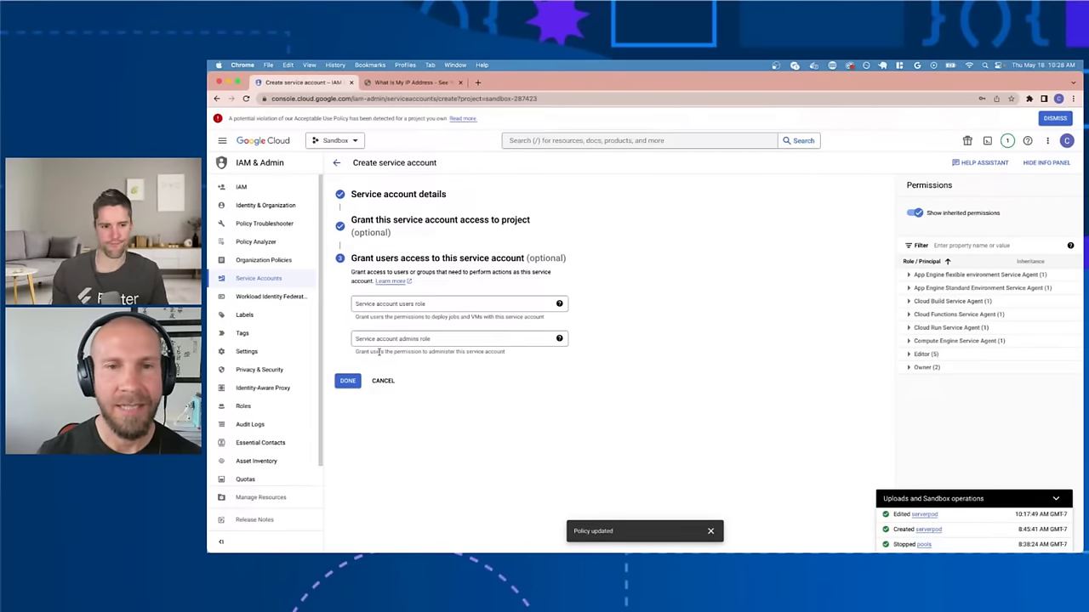
{"action": "left_click", "coordinate": [348, 381]}
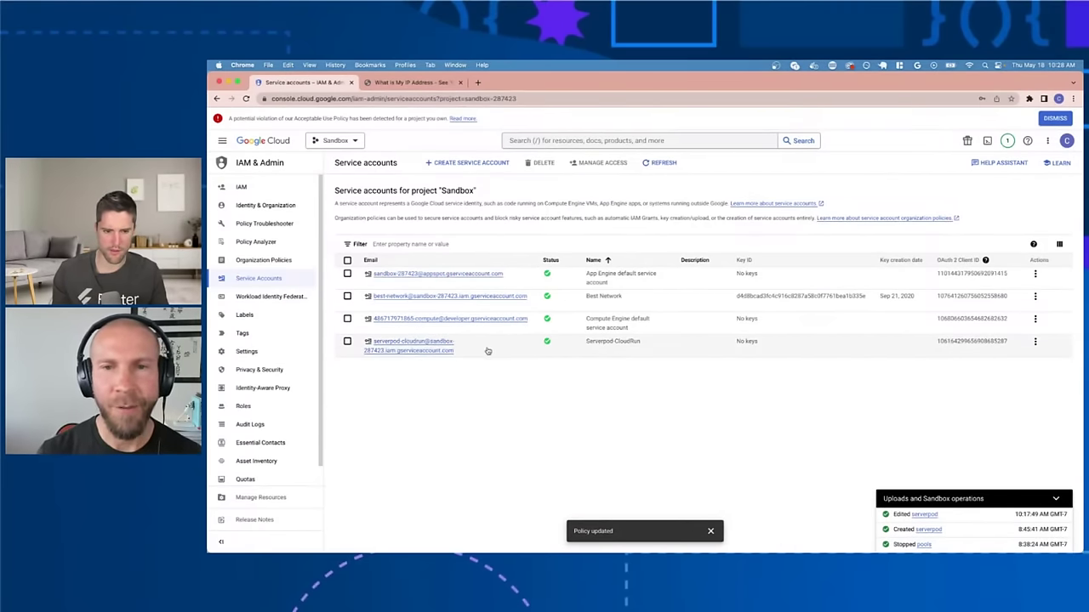
{"action": "left_click", "coordinate": [459, 351]}
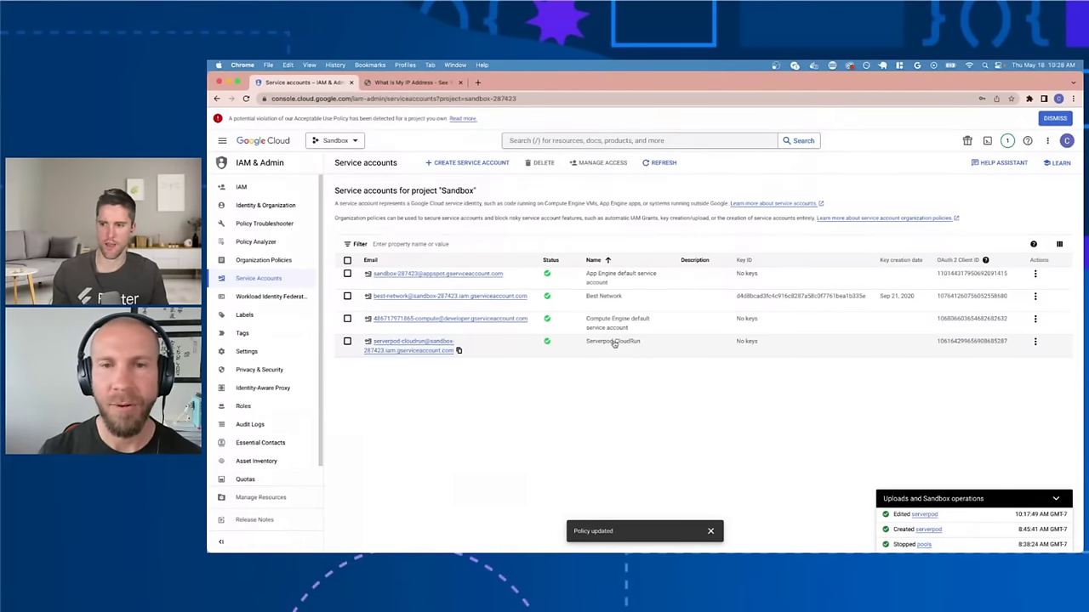
{"action": "key", "text": "ctrl+Left"}
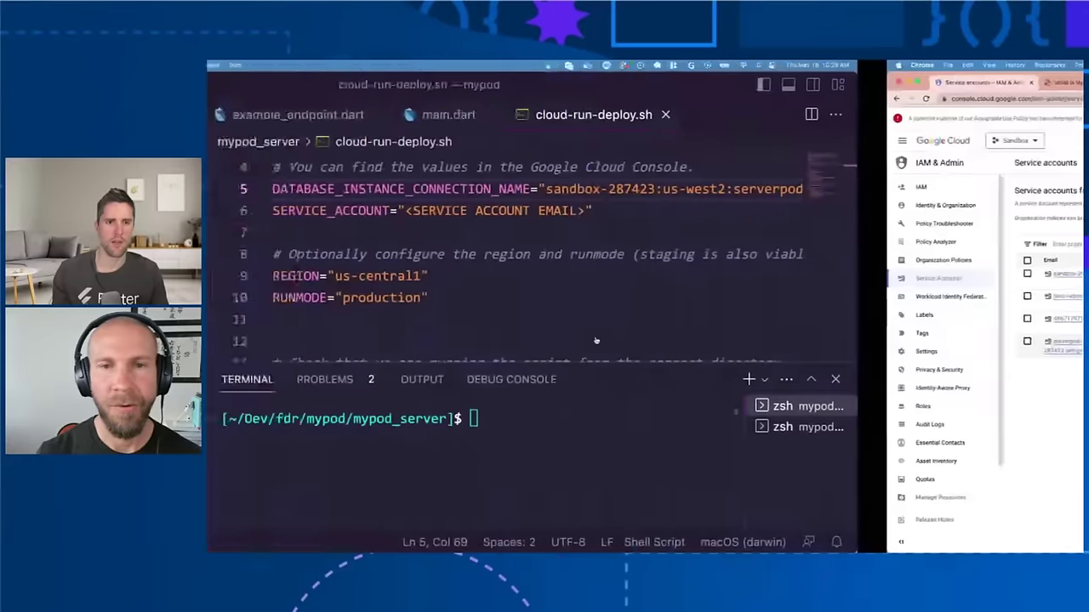
Step: Replace the <SERVICE ACCOUNT EMAIL> placeholder with the copied service account email and save
{"action": "left_click", "coordinate": [631, 210]}
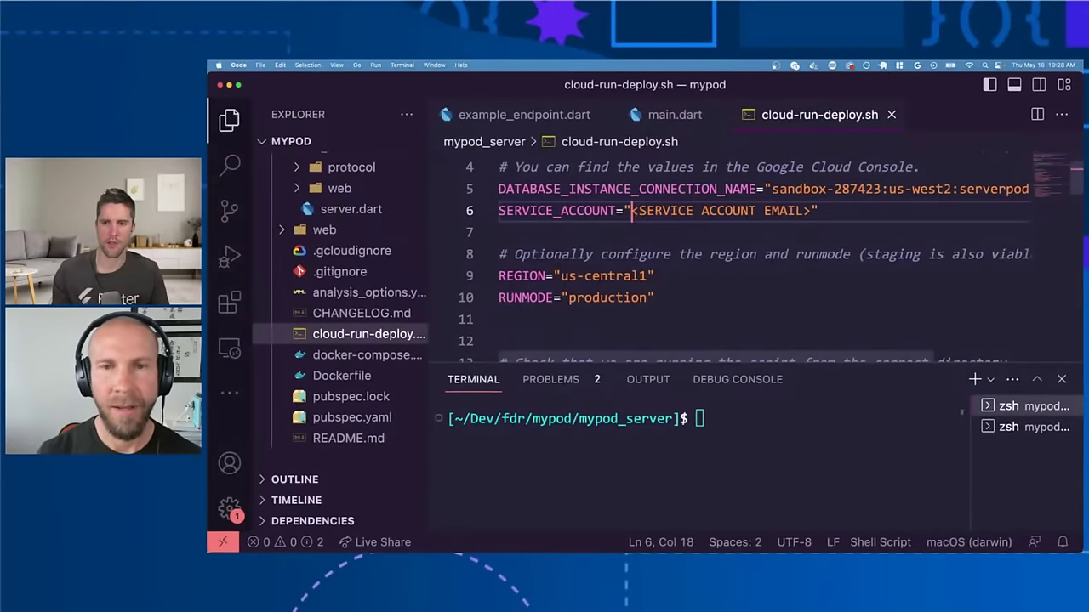
{"action": "left_click_drag", "start_coordinate": [631, 210], "coordinate": [812, 210]}
{"action": "key", "text": "ctrl+s"}
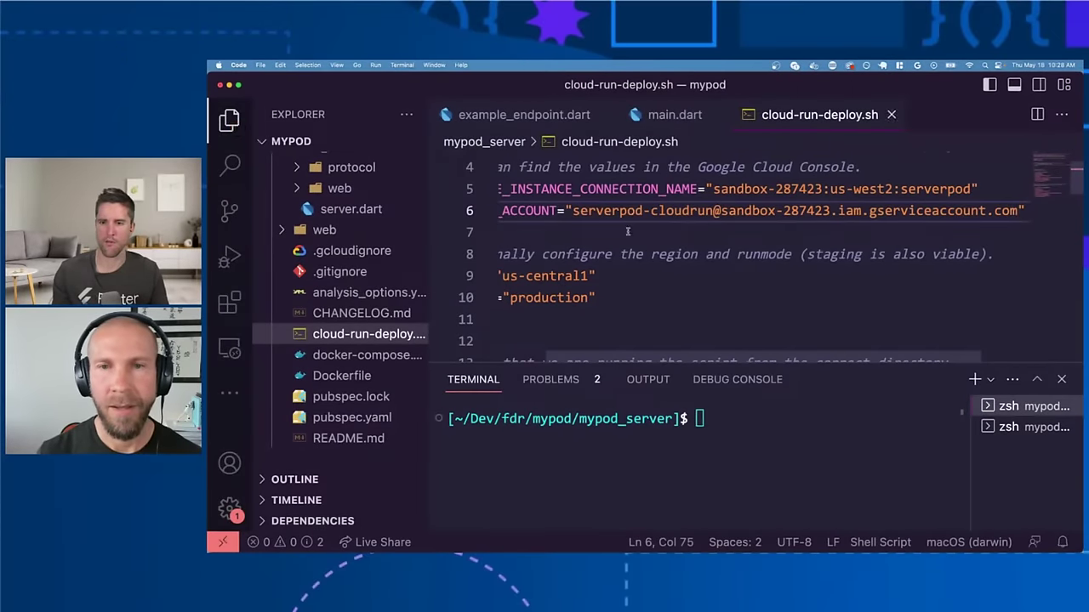
{"action": "scroll", "coordinate": [615, 224], "scroll_direction": "left", "scroll_amount": 2}
{"action": "scroll", "coordinate": [615, 224], "scroll_direction": "down", "scroll_amount": 3}
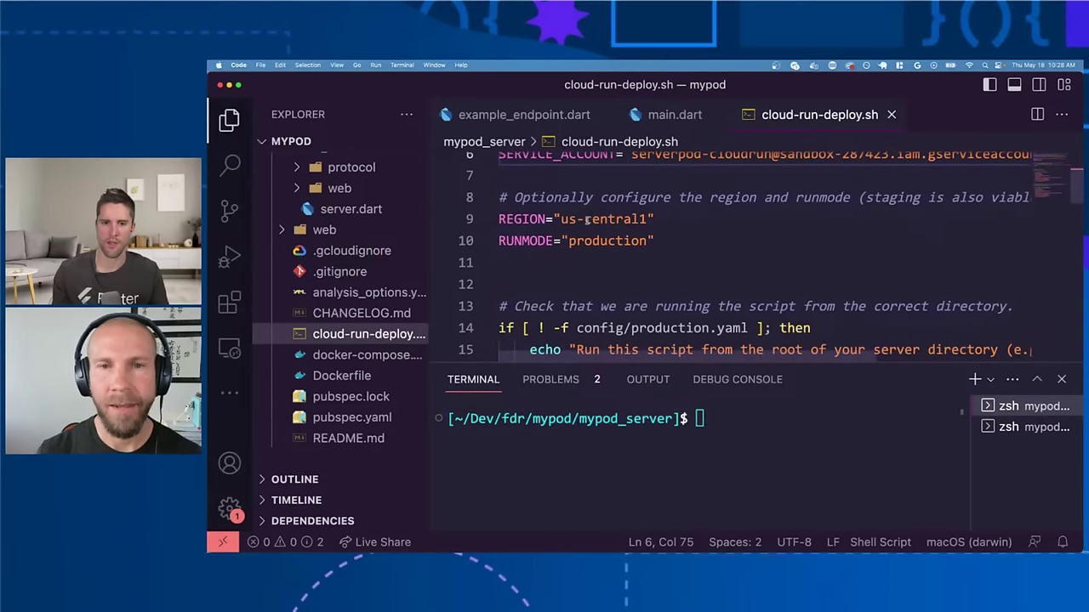
Step: Change REGION from us-central1 to us-west2 and save the script
{"action": "double_click", "coordinate": [586, 220]}
{"action": "type", "text": "west"}
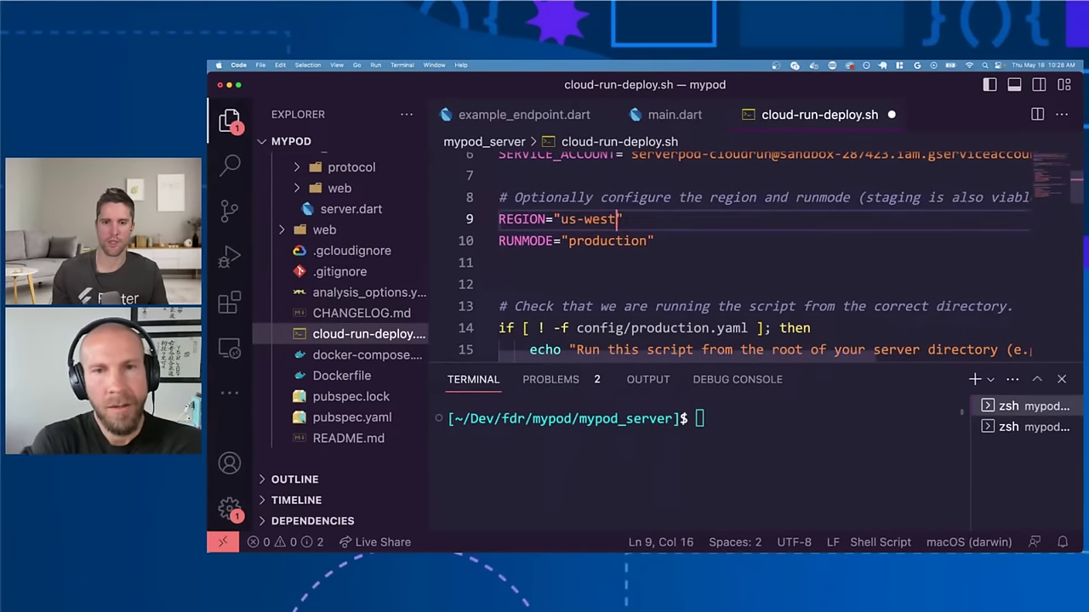
{"action": "type", "text": "2"}
{"action": "key", "text": "ctrl+s"}
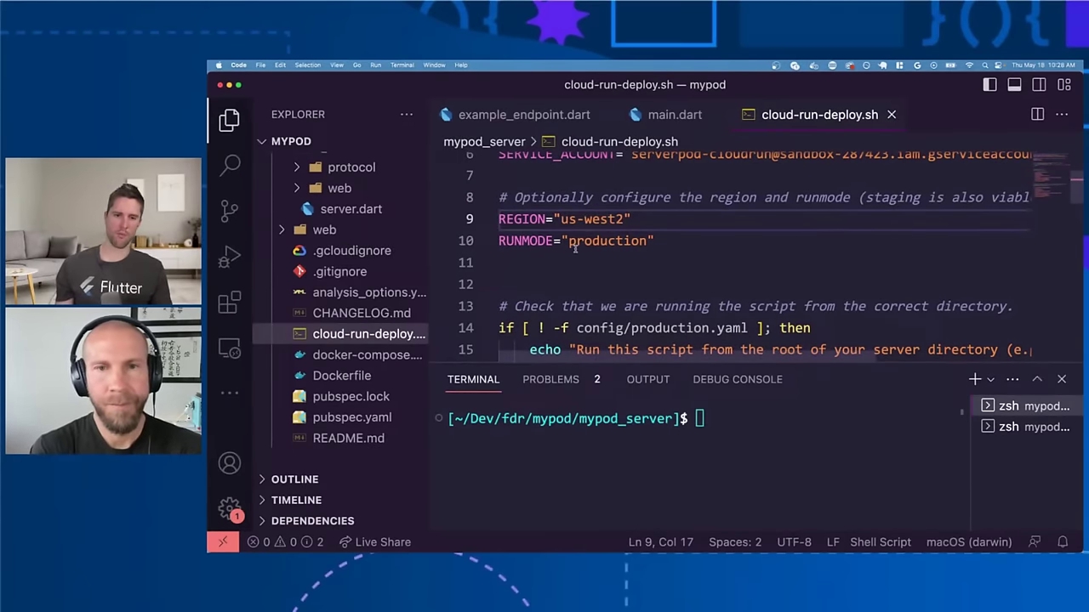
{"action": "scroll", "coordinate": [575, 248], "scroll_direction": "down", "scroll_amount": 2}
{"action": "scroll", "coordinate": [575, 248], "scroll_direction": "down", "scroll_amount": 2}
{"action": "scroll", "coordinate": [575, 247], "scroll_direction": "down", "scroll_amount": 3}
{"action": "scroll", "coordinate": [575, 249], "scroll_direction": "up", "scroll_amount": 1}
{"action": "scroll", "coordinate": [575, 248], "scroll_direction": "down", "scroll_amount": 5}
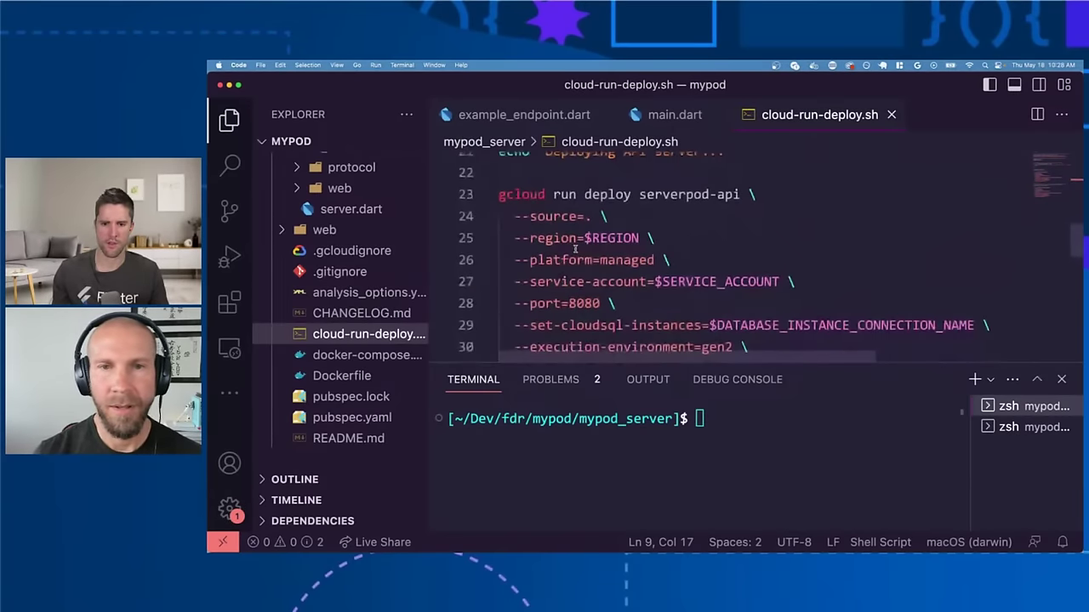
{"action": "scroll", "coordinate": [575, 249], "scroll_direction": "down", "scroll_amount": 3}
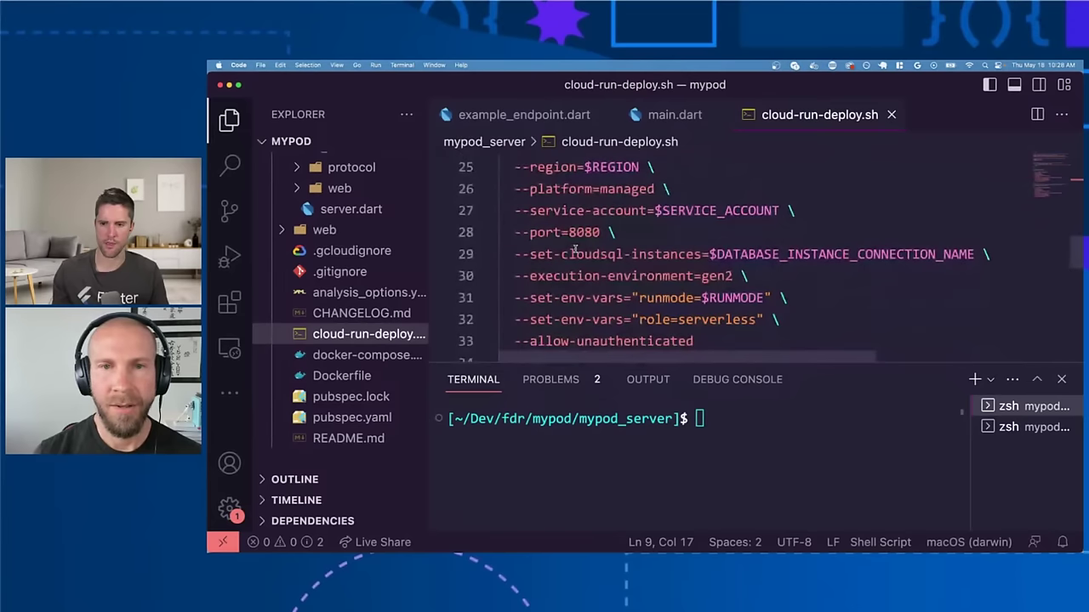
{"action": "left_click_drag", "start_coordinate": [513, 276], "coordinate": [759, 278]}
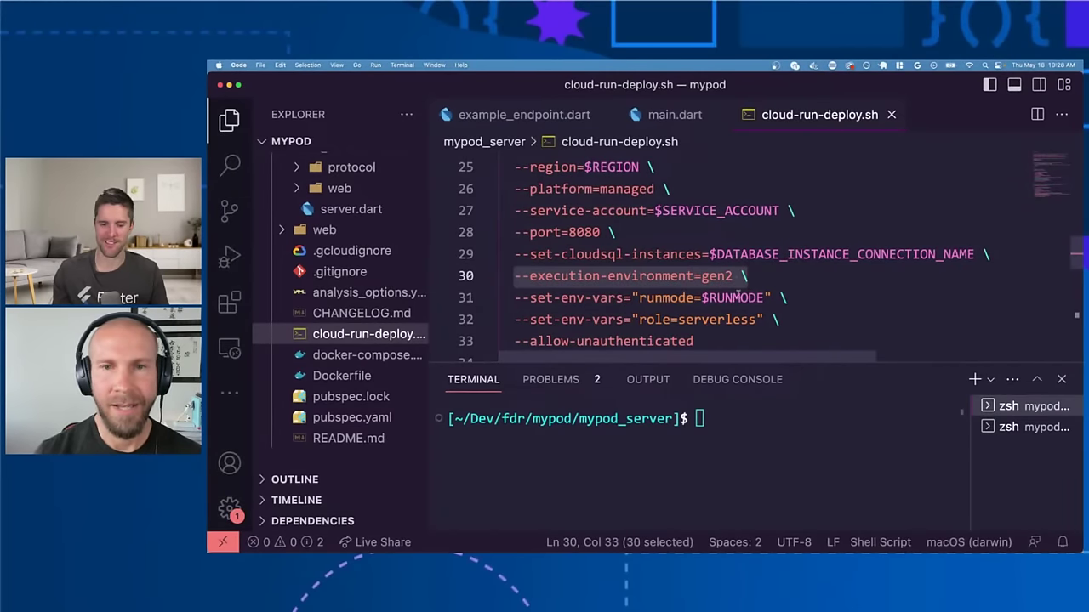
{"action": "scroll", "coordinate": [729, 299], "scroll_direction": "down", "scroll_amount": 3}
{"action": "scroll", "coordinate": [729, 297], "scroll_direction": "down", "scroll_amount": 1}
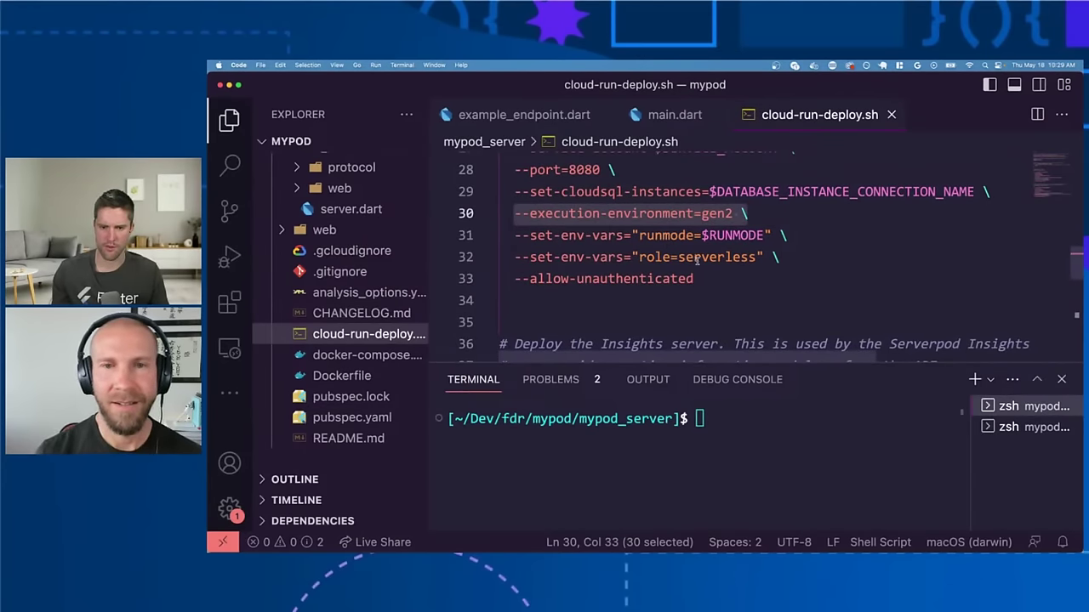
{"action": "scroll", "coordinate": [665, 285], "scroll_direction": "down", "scroll_amount": 5}
{"action": "scroll", "coordinate": [667, 289], "scroll_direction": "up", "scroll_amount": 5}
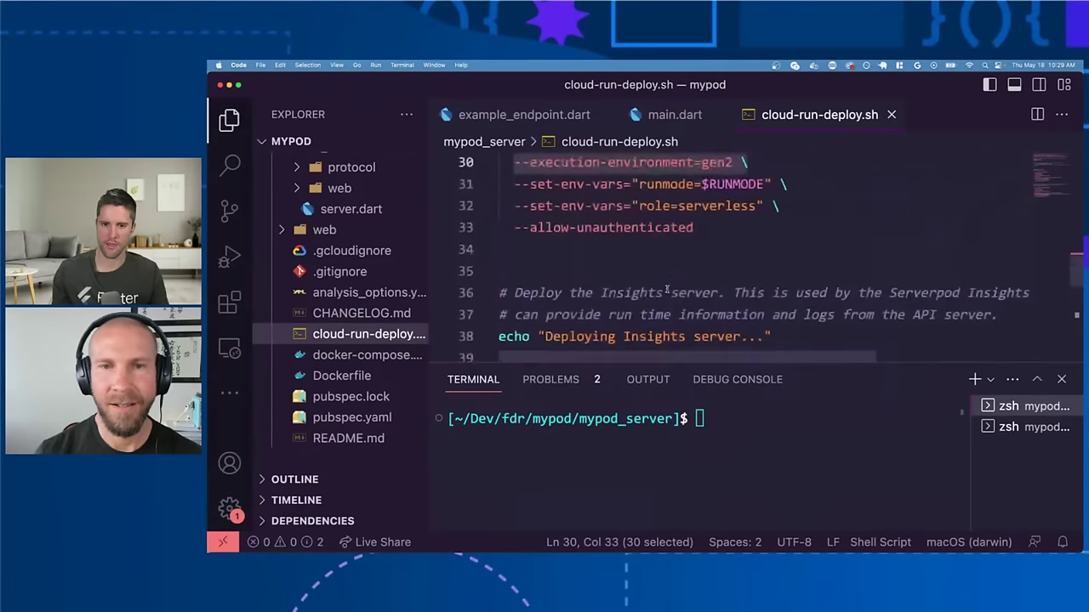
{"action": "left_click_drag", "start_coordinate": [694, 243], "coordinate": [482, 244]}
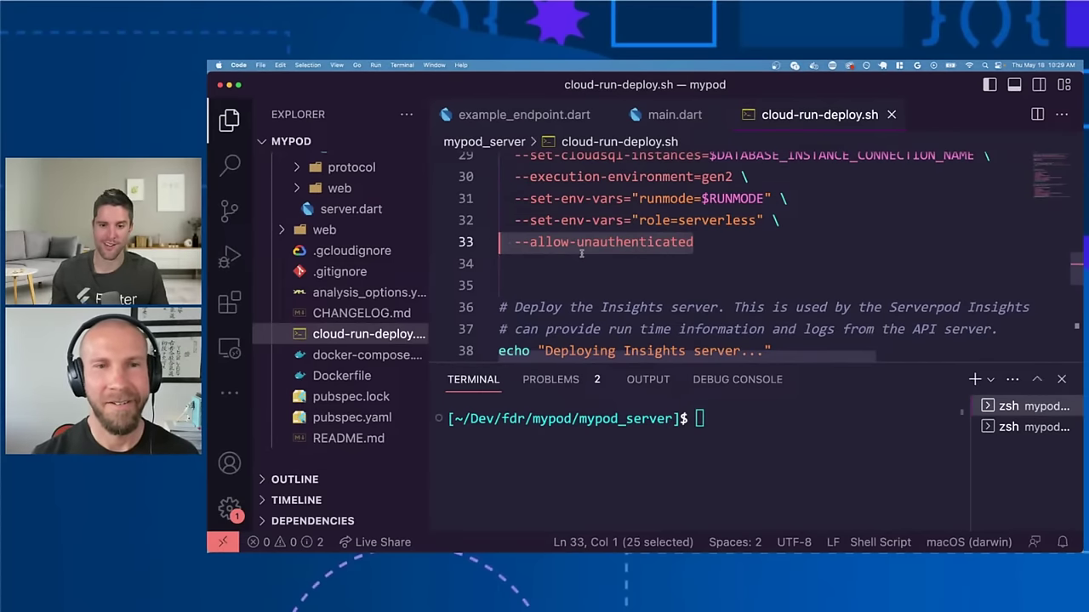
{"action": "scroll", "coordinate": [581, 253], "scroll_direction": "down", "scroll_amount": 1}
{"action": "scroll", "coordinate": [581, 252], "scroll_direction": "down", "scroll_amount": 4}
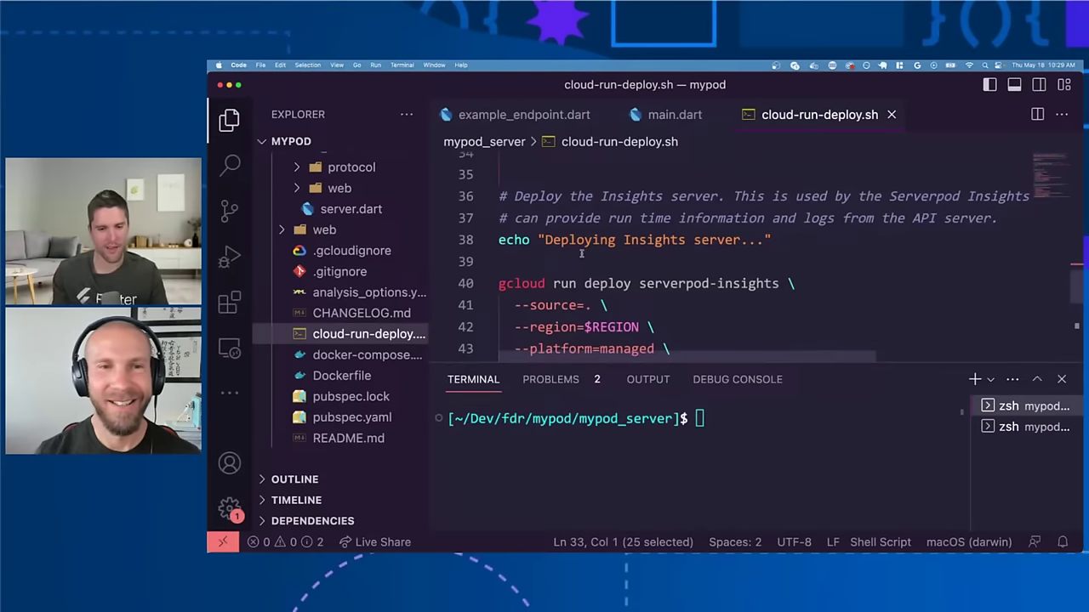
{"action": "scroll", "coordinate": [581, 253], "scroll_direction": "down", "scroll_amount": 3}
{"action": "scroll", "coordinate": [581, 252], "scroll_direction": "down", "scroll_amount": 2}
{"action": "scroll", "coordinate": [581, 252], "scroll_direction": "up", "scroll_amount": 4}
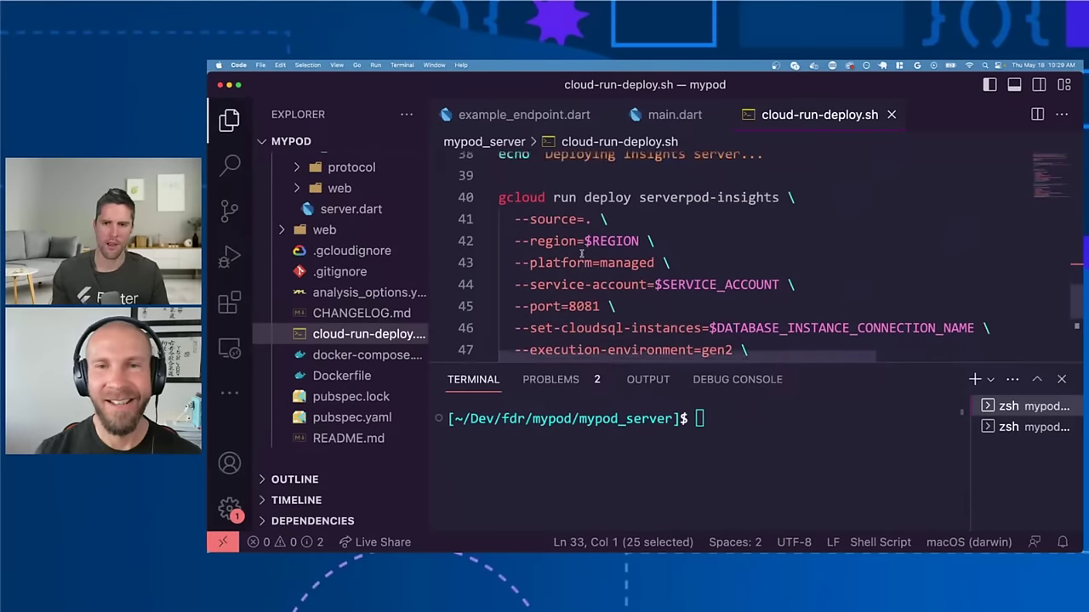
{"action": "scroll", "coordinate": [724, 244], "scroll_direction": "down", "scroll_amount": 9}
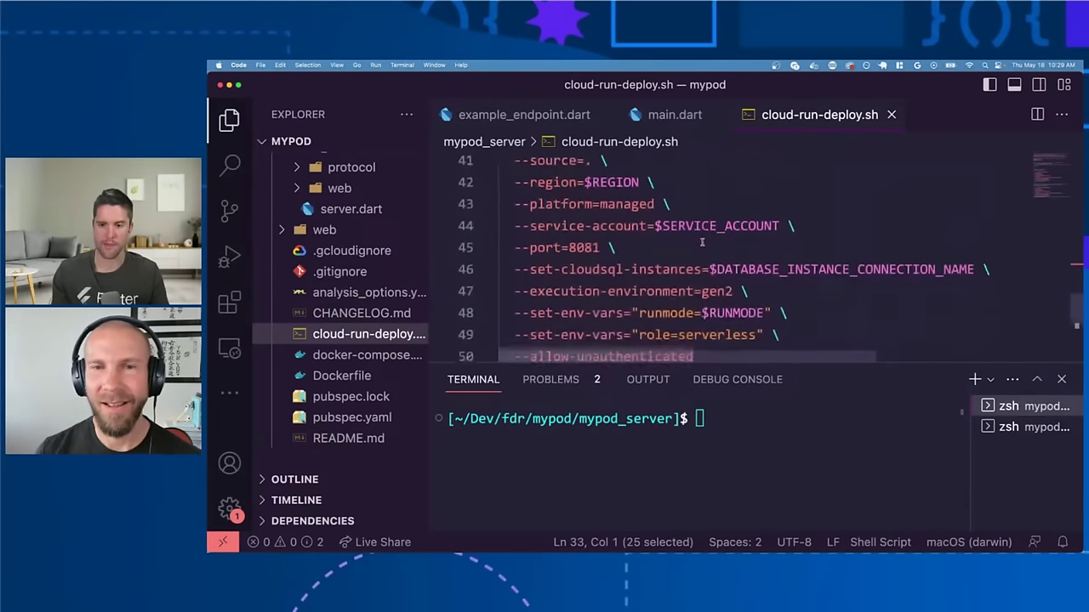
{"action": "scroll", "coordinate": [702, 244], "scroll_direction": "down", "scroll_amount": 3}
{"action": "scroll", "coordinate": [705, 244], "scroll_direction": "up", "scroll_amount": 17}
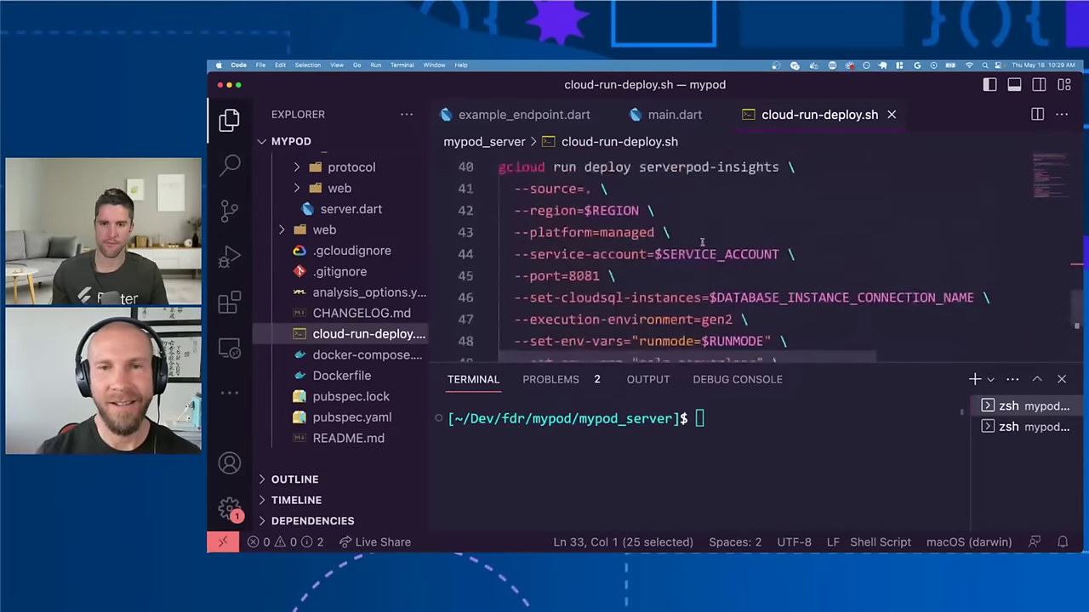
Step: Run ./cloud-run-deploy.sh in the integrated terminal, using Tab to complete the name
{"action": "type", "text": "./cl"}
{"action": "key", "text": "Tab"}
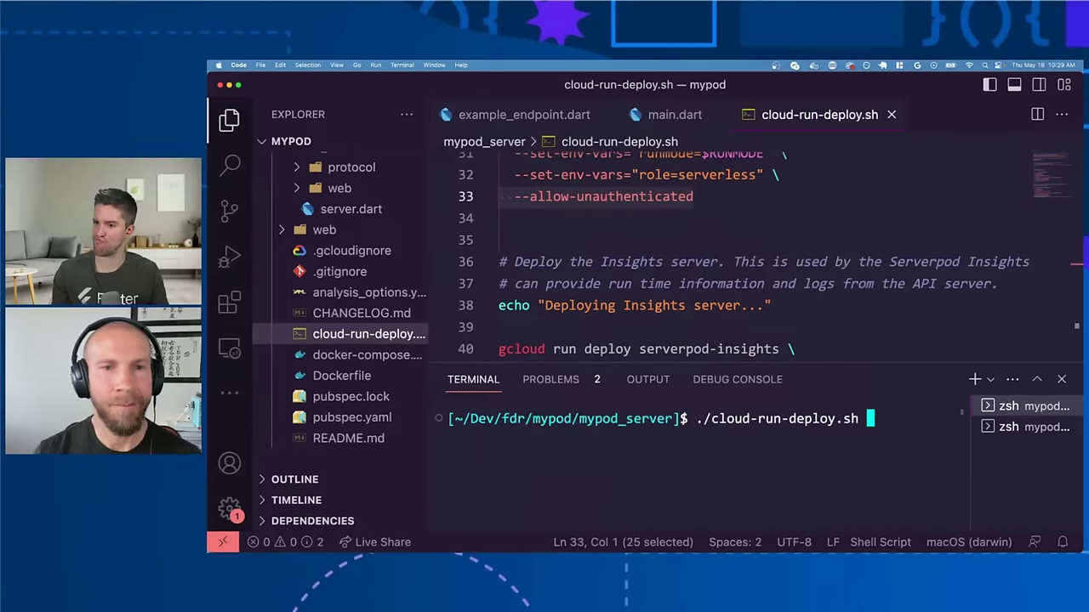
{"action": "key", "text": "Return"}
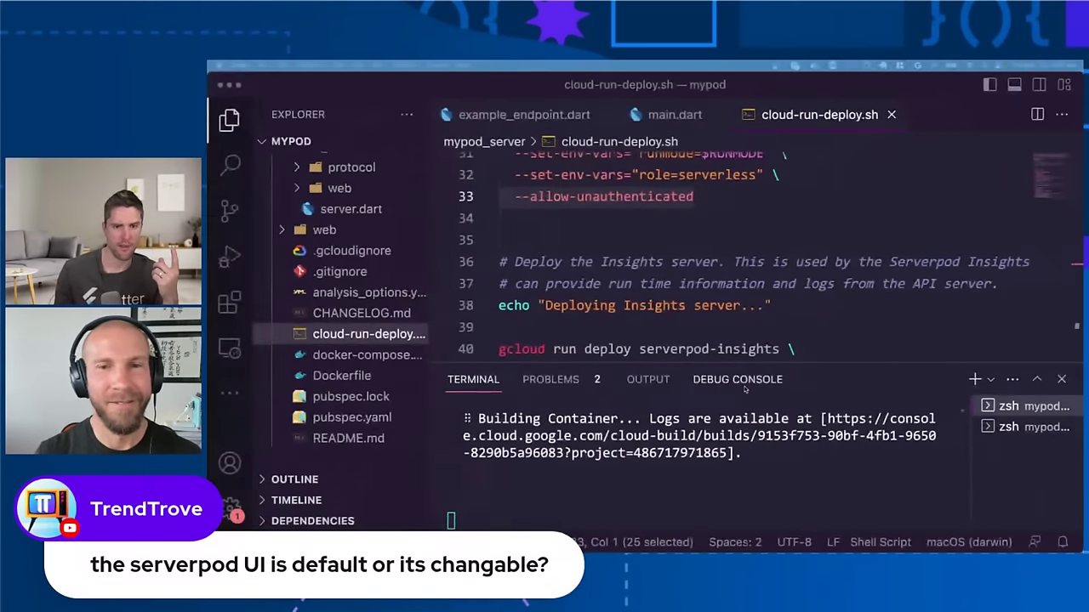
{"action": "key", "text": "ctrl+Up"}
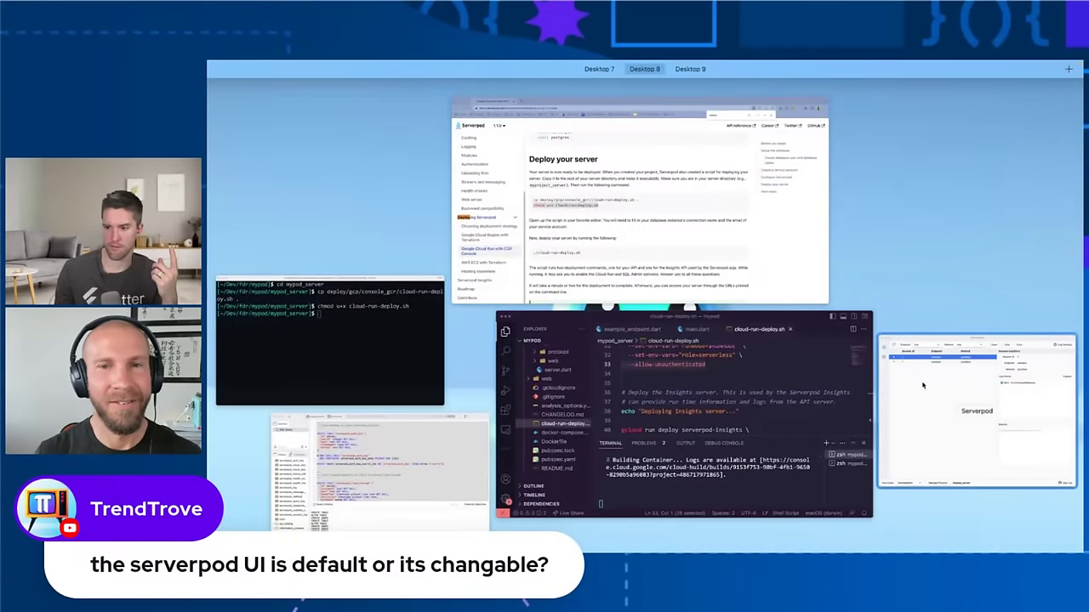
{"action": "left_click", "coordinate": [922, 385]}
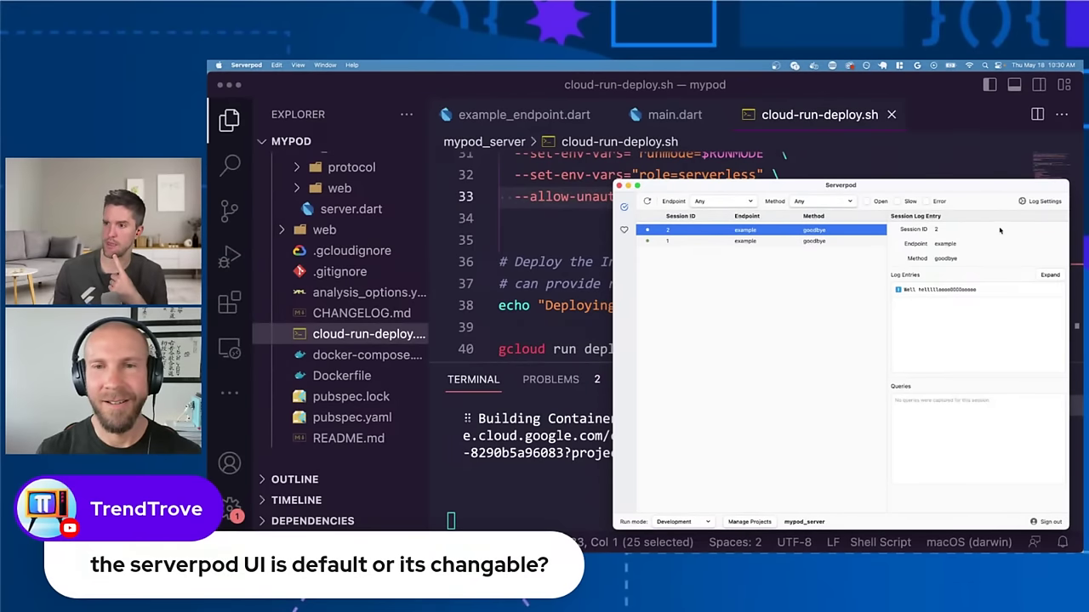
{"action": "left_click_drag", "start_coordinate": [952, 189], "coordinate": [868, 181]}
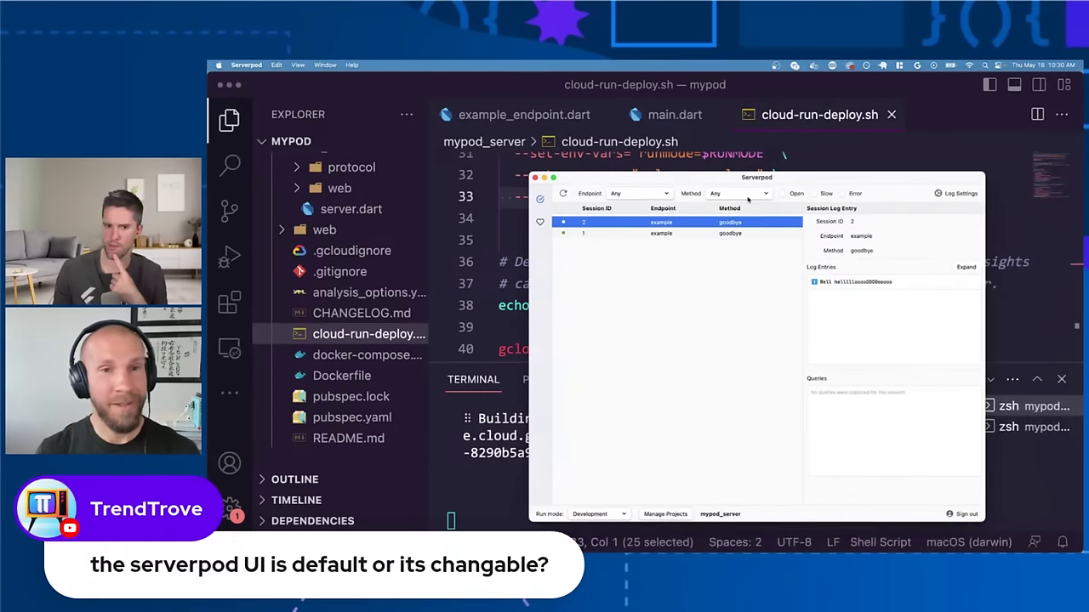
{"action": "left_click", "coordinate": [540, 223]}
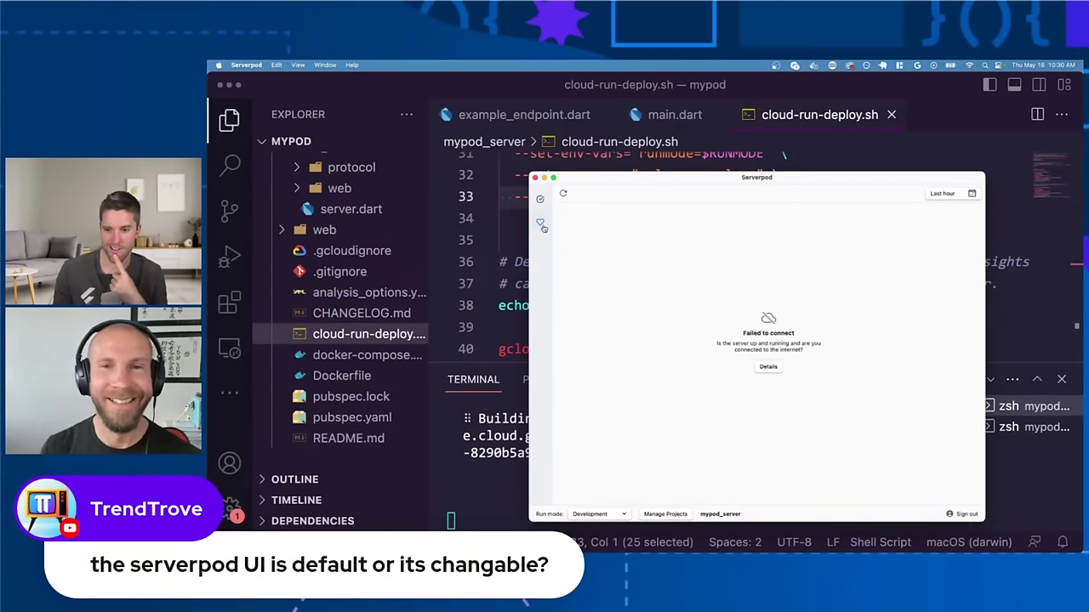
{"action": "left_click", "coordinate": [540, 199]}
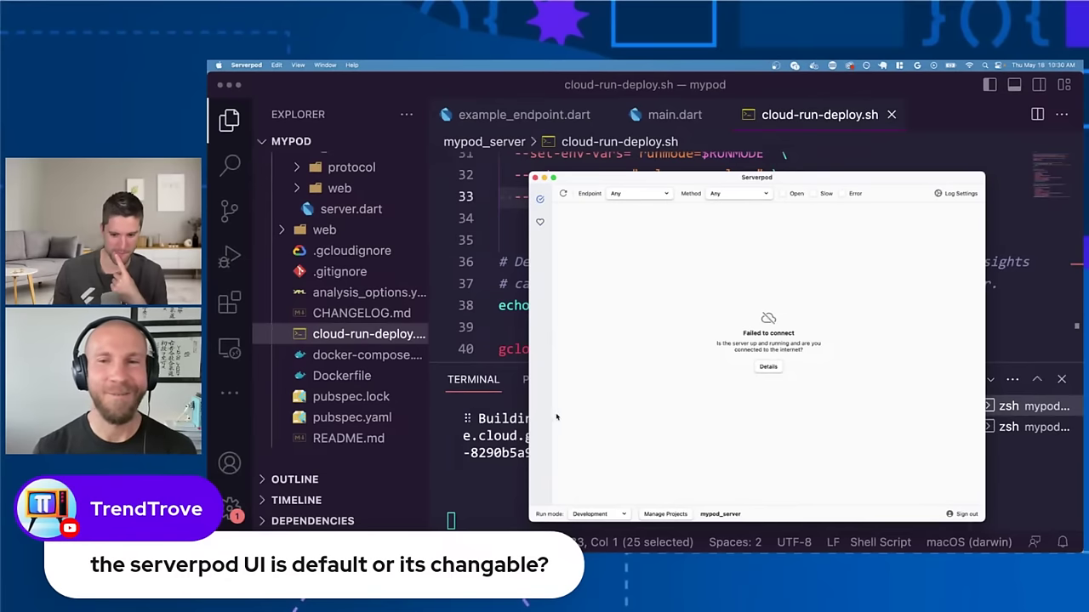
{"action": "left_click", "coordinate": [952, 195]}
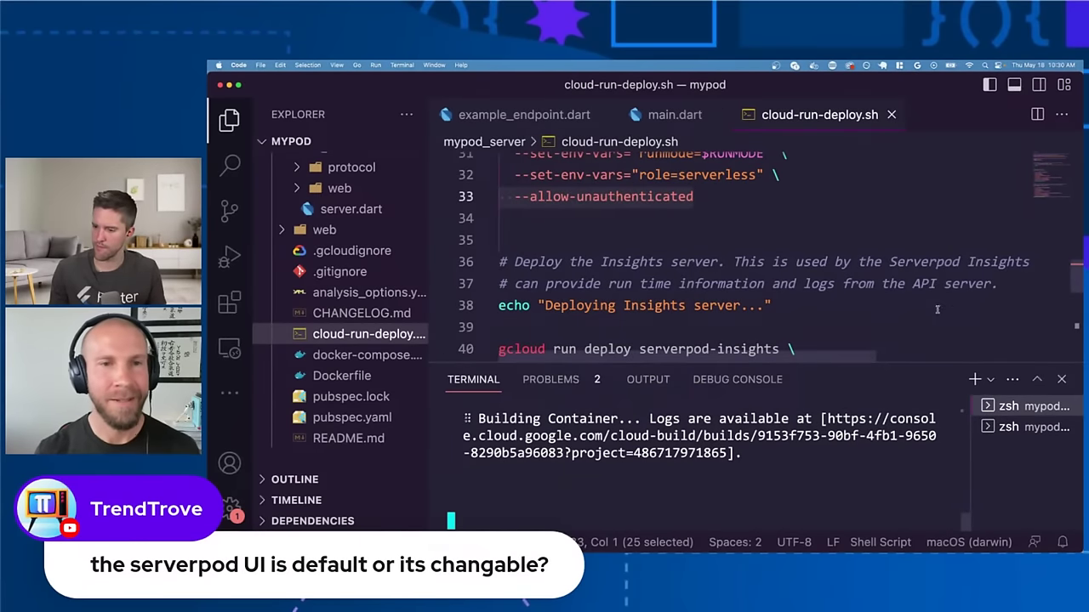
{"action": "left_click", "coordinate": [1016, 427]}
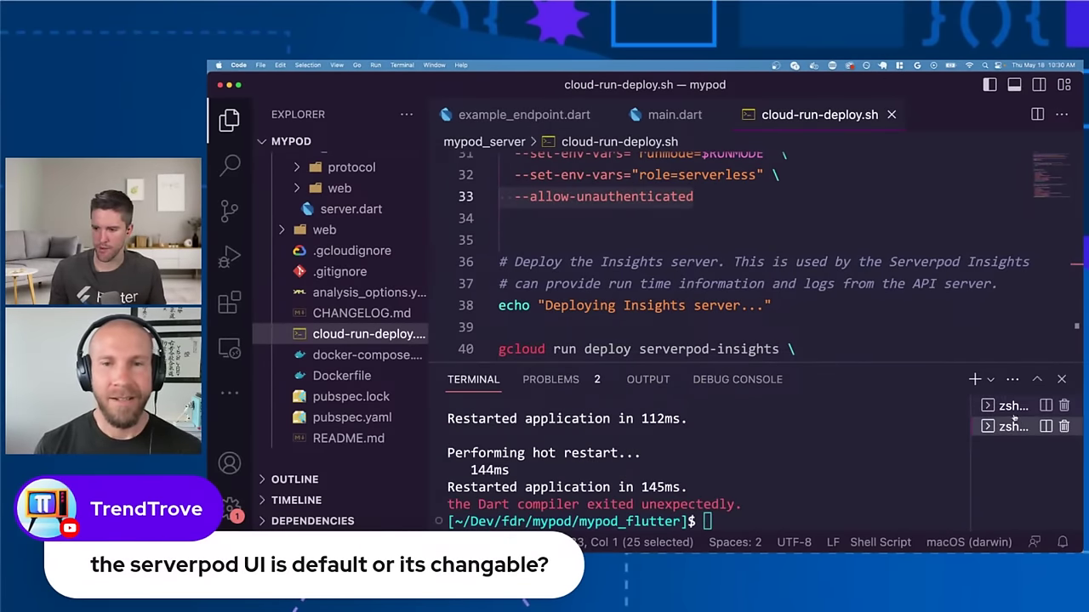
{"action": "left_click", "coordinate": [1025, 406]}
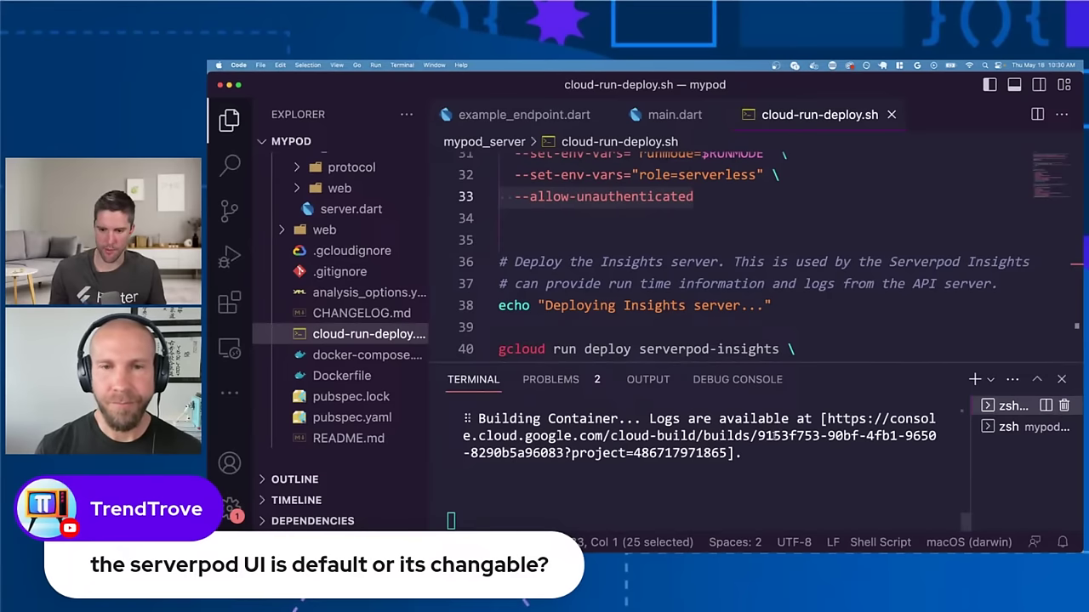